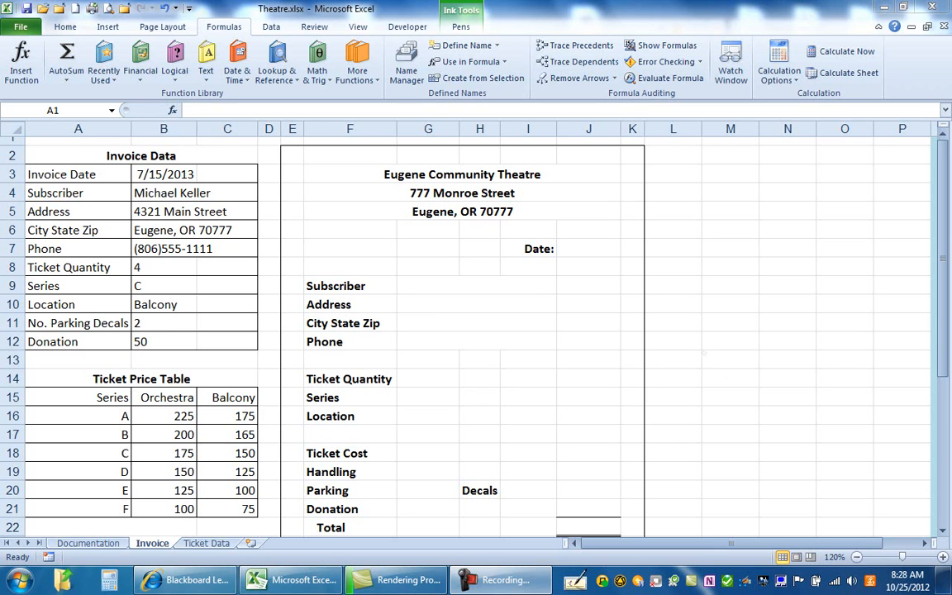
Fill the invoice's Date cell J7 with the formula =Invoice_Date, referencing the date in B3.
{"action": "left_click", "coordinate": [594, 246]}
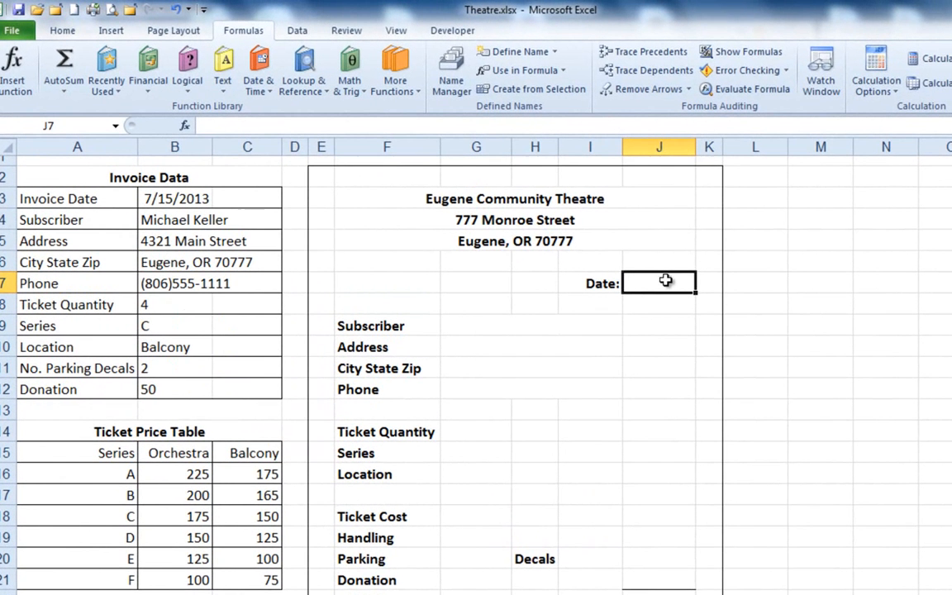
{"action": "type", "text": "="}
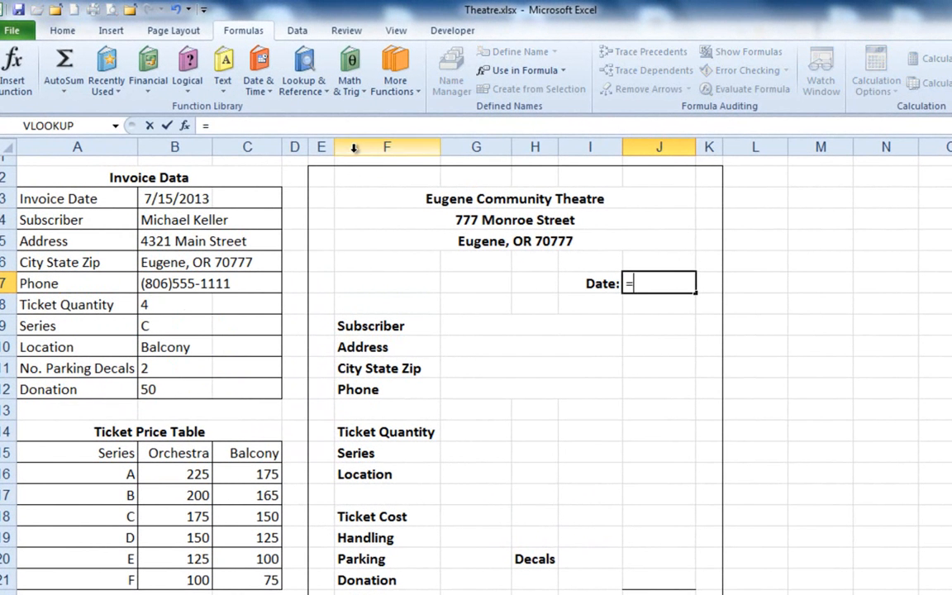
{"action": "left_click", "coordinate": [173, 195]}
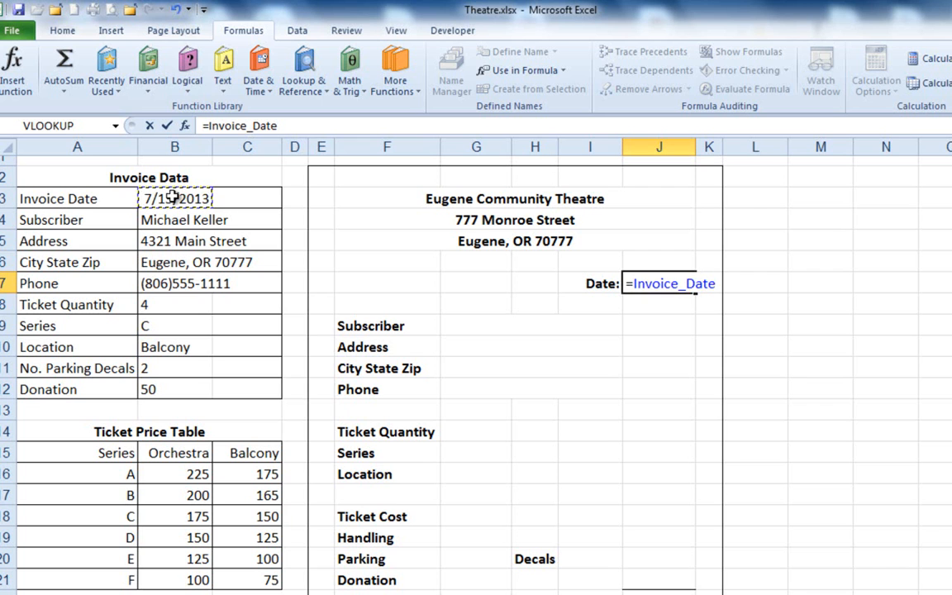
{"action": "key", "text": "Return"}
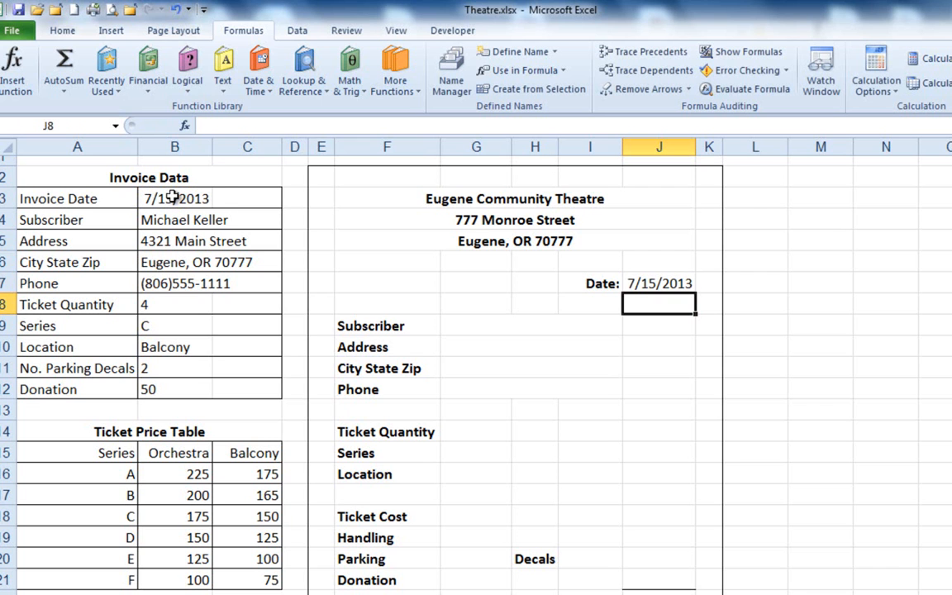
Fill the invoice's Subscriber cell G9 with the formula =Subscriber, referencing the subscriber's name in B4.
{"action": "key", "text": "Up"}
{"action": "key", "text": "Down"}
{"action": "key", "text": "Down"}
{"action": "key", "text": "Left"}
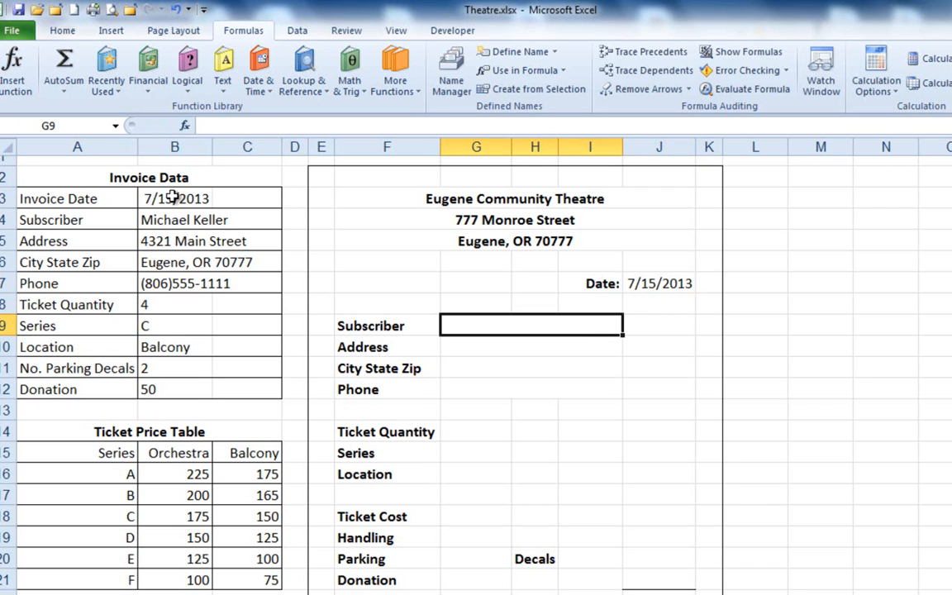
{"action": "type", "text": "="}
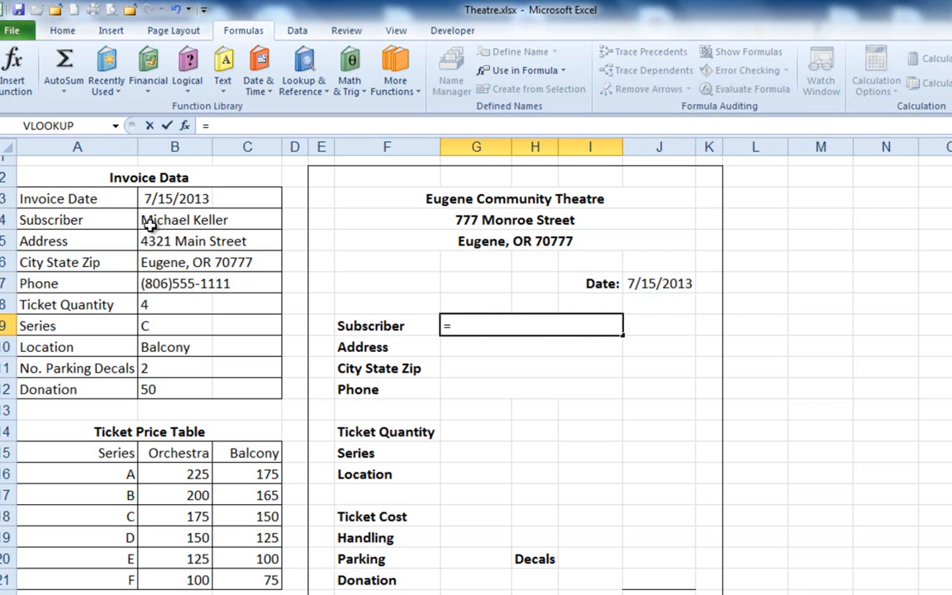
{"action": "left_click", "coordinate": [148, 221]}
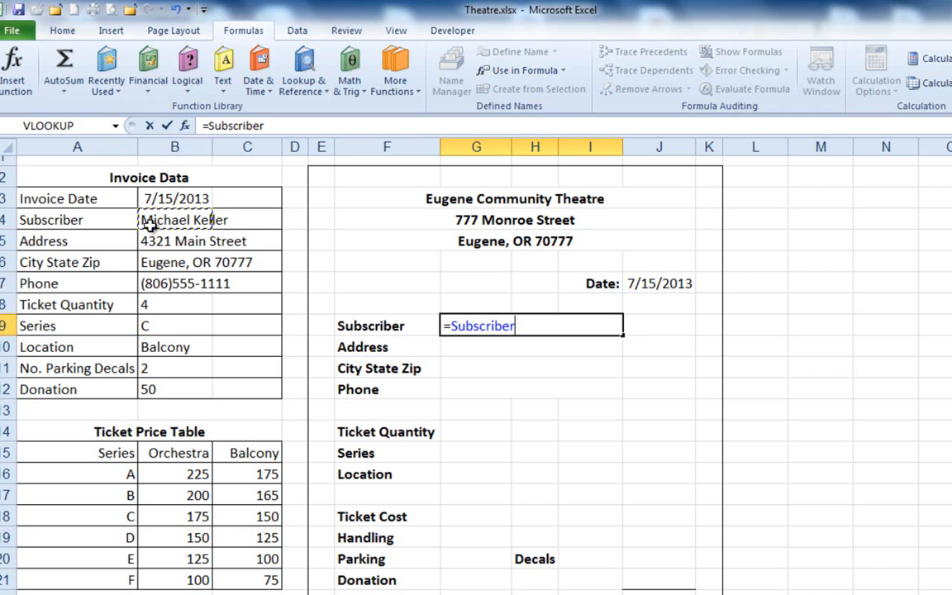
{"action": "key", "text": "Return"}
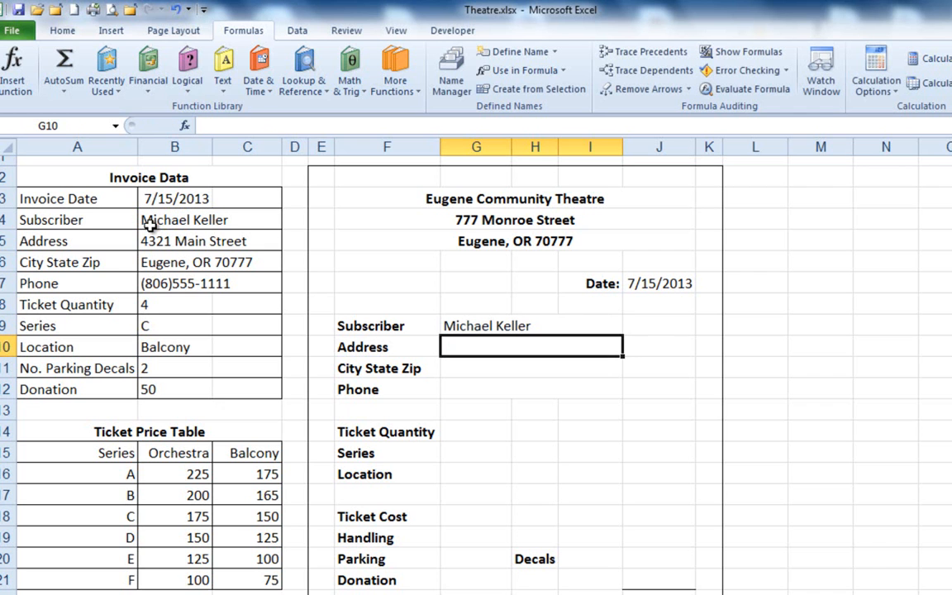
Fill the invoice's Address cell G10 and City State Zip cell G11 with references to the named cells B5 and B6.
{"action": "type", "text": "="}
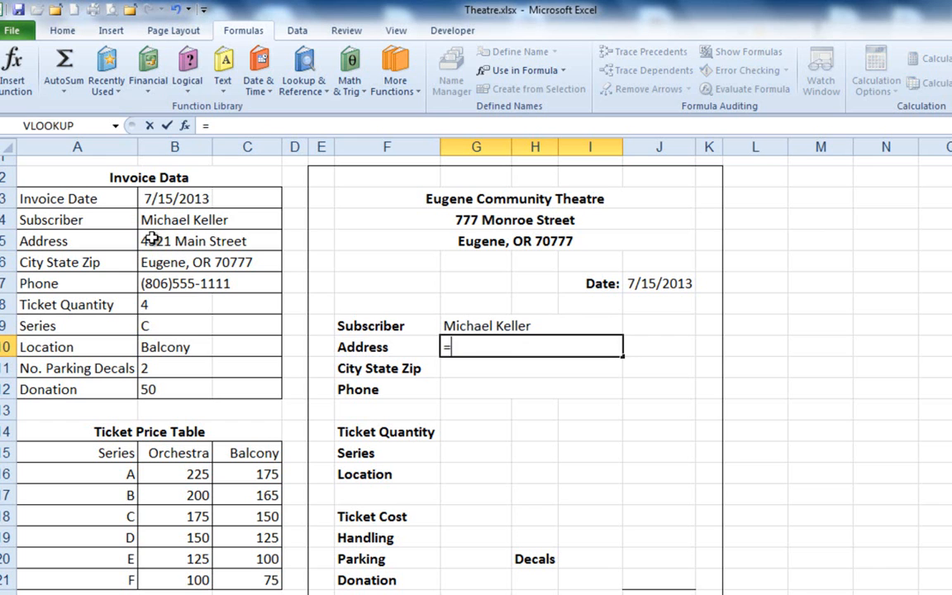
{"action": "left_click", "coordinate": [153, 239]}
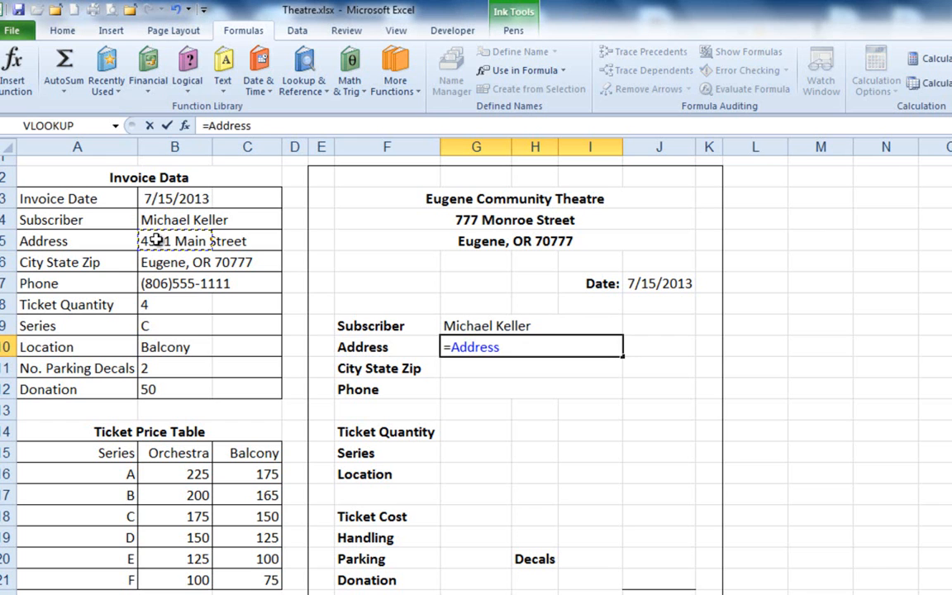
{"action": "key", "text": "Return"}
{"action": "type", "text": "="}
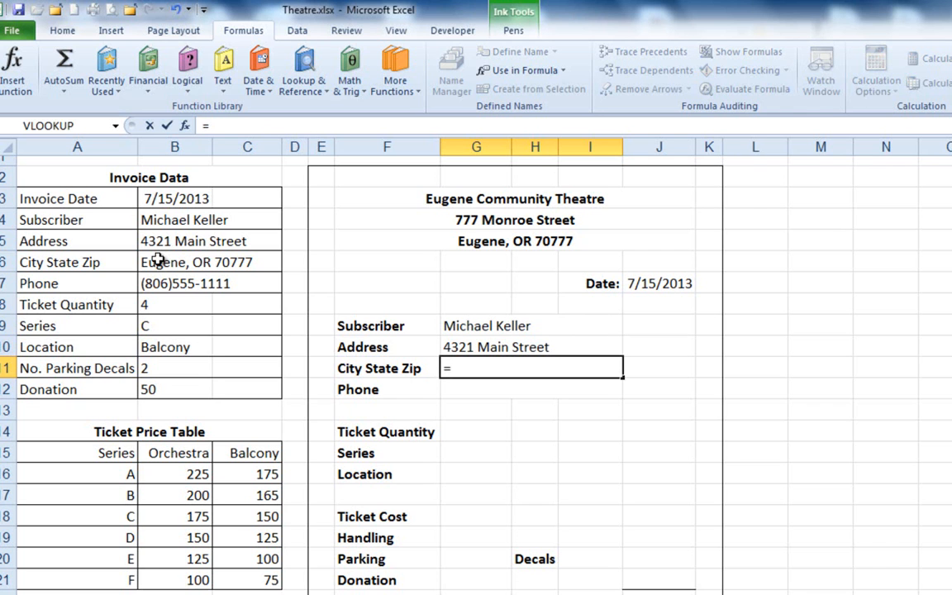
{"action": "left_click", "coordinate": [157, 261]}
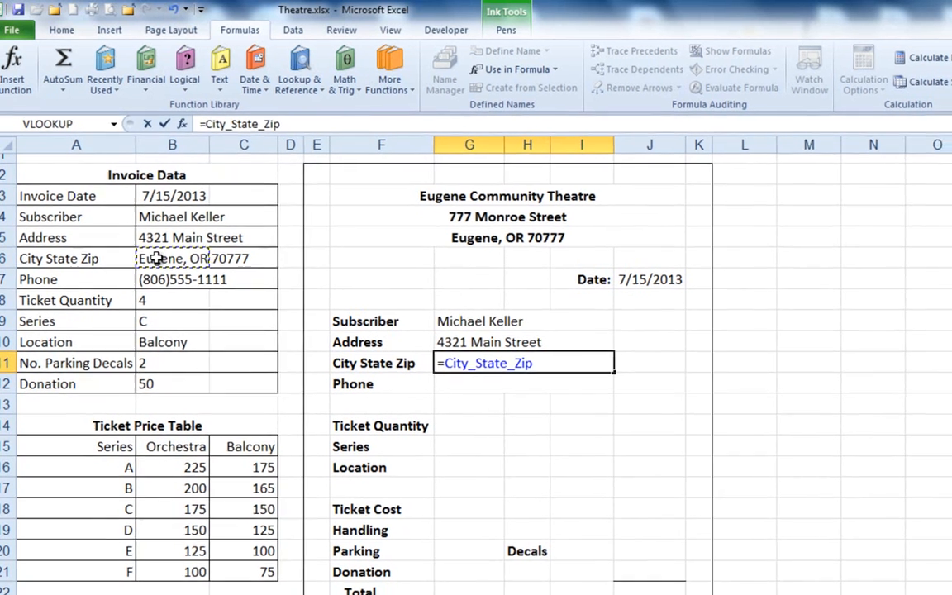
{"action": "key", "text": "Return"}
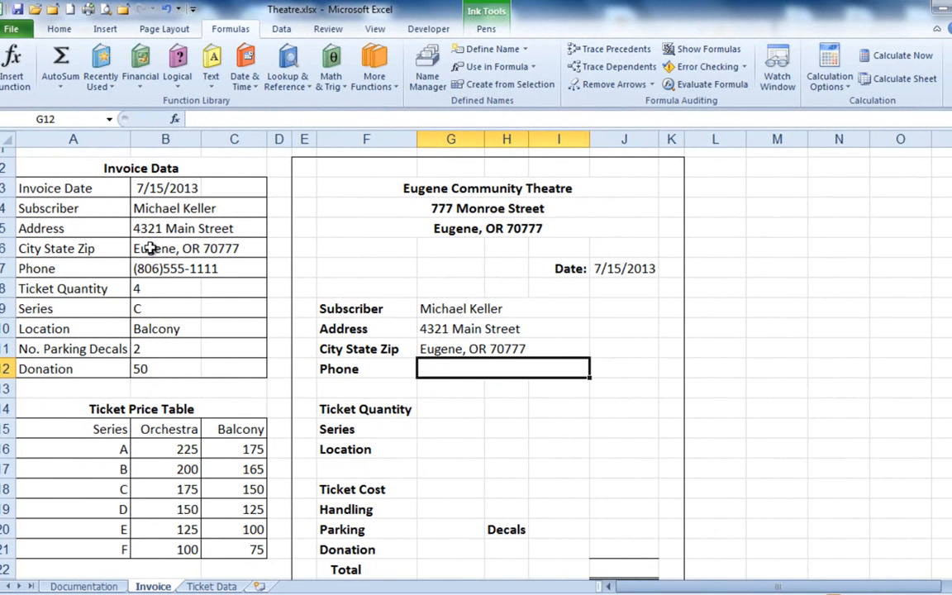
{"action": "type", "text": "="}
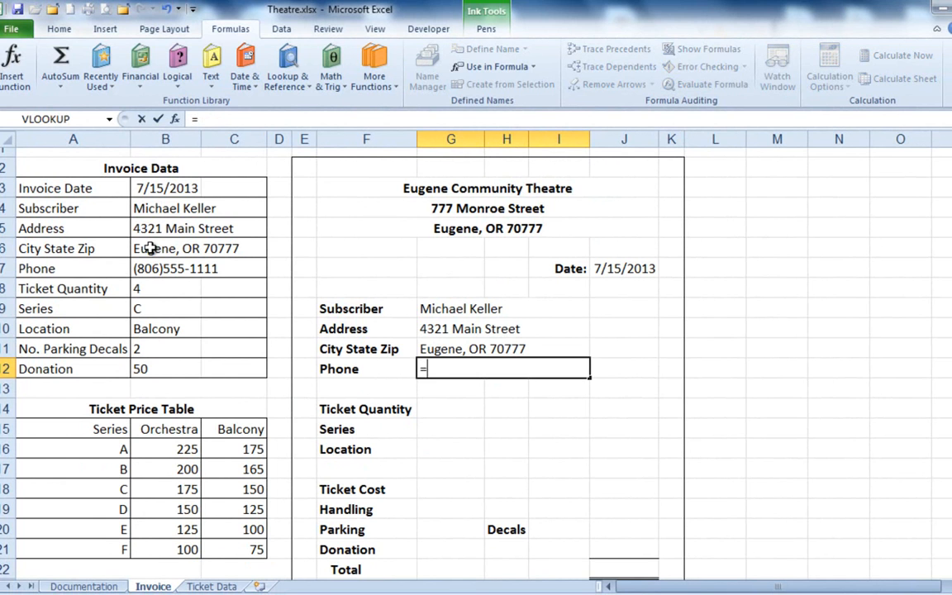
{"action": "type", "text": "ph"}
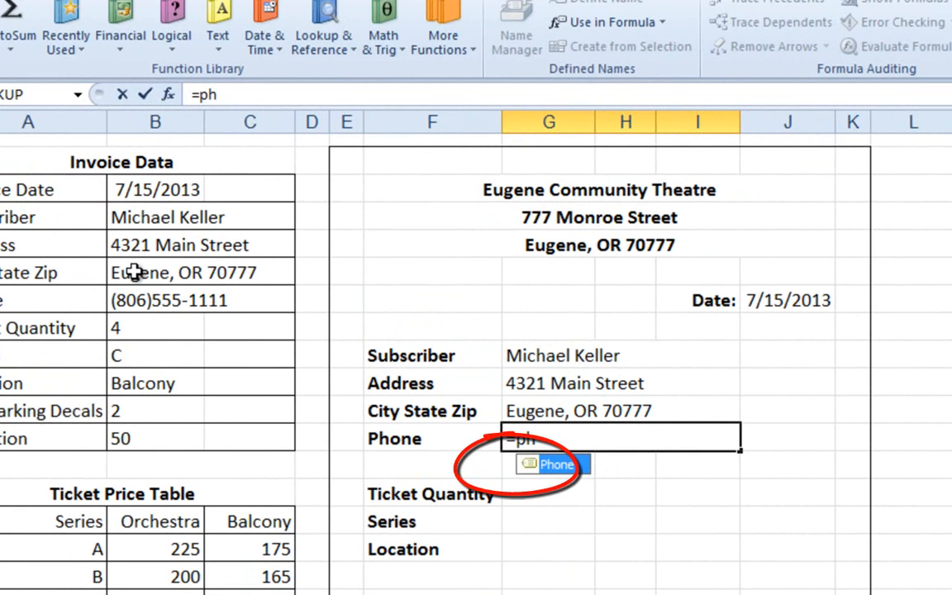
{"action": "key", "text": "Return"}
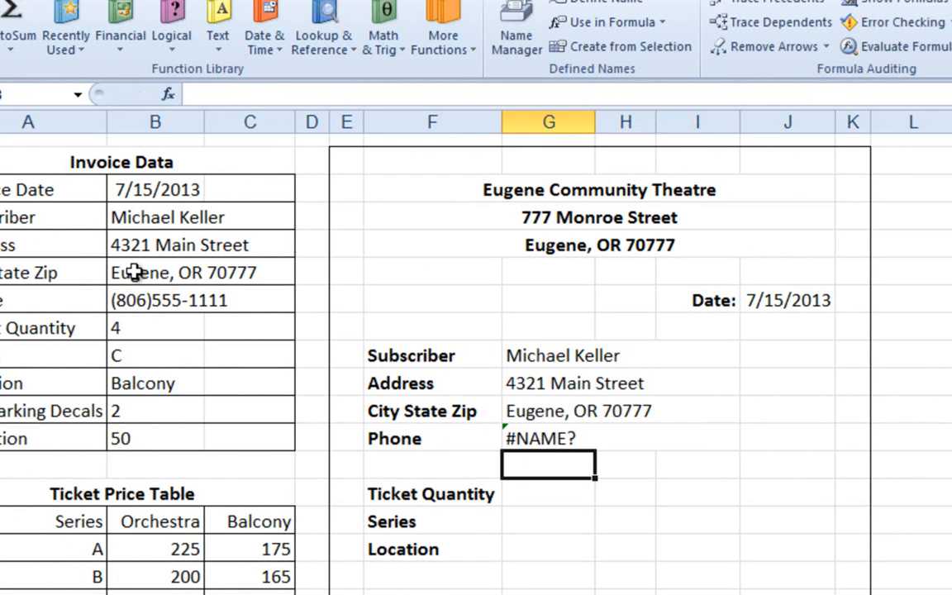
{"action": "key", "text": "Up"}
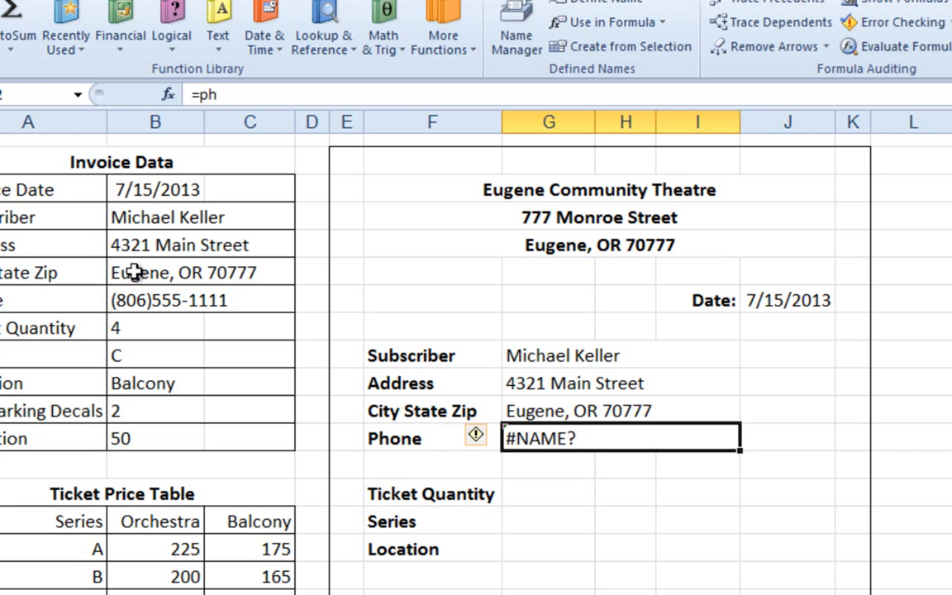
{"action": "key", "text": "Delete"}
Fill the invoice's Phone cell G12 with the formula =Phone, using the suggested defined name.
{"action": "type", "text": "=ph"}
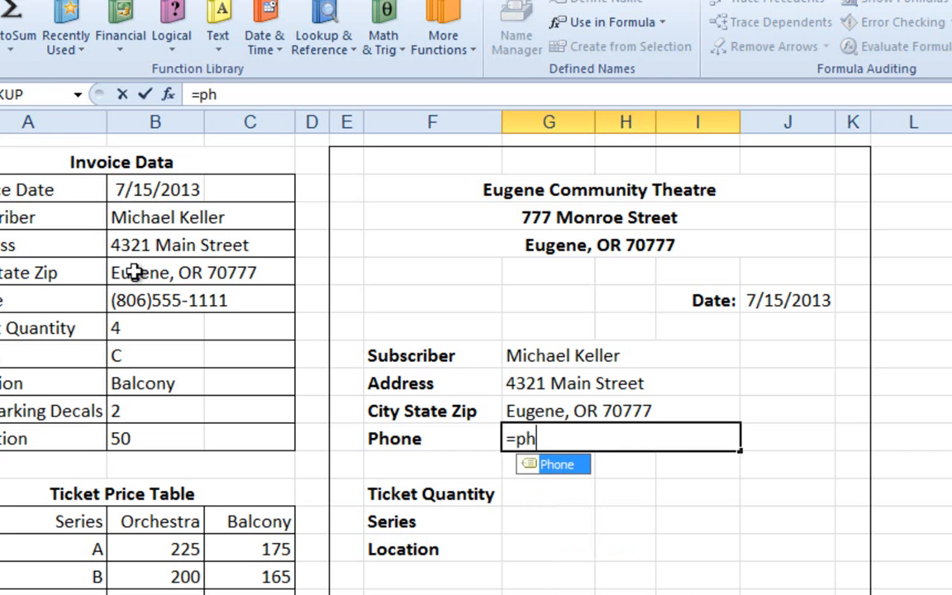
{"action": "key", "text": "Tab"}
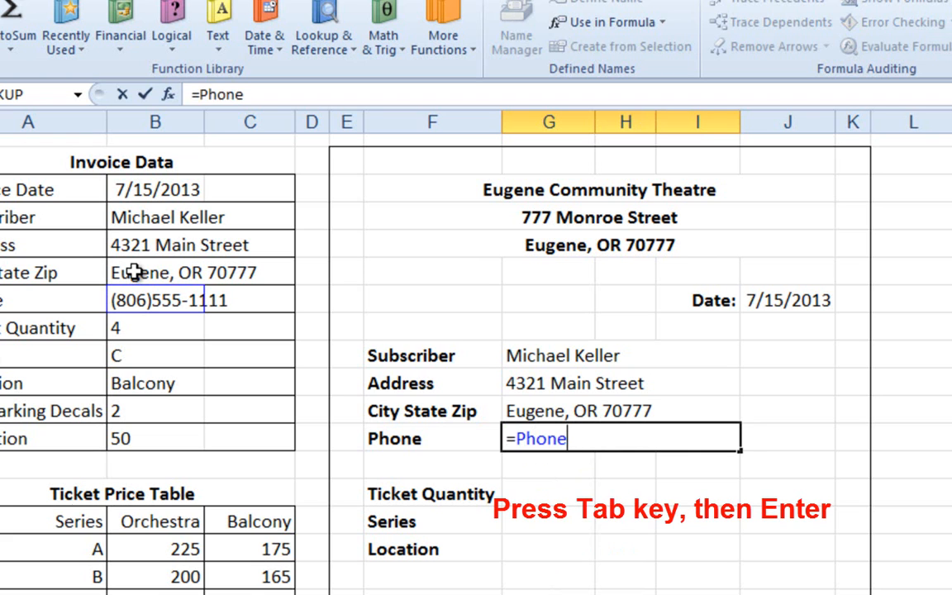
{"action": "key", "text": "Return"}
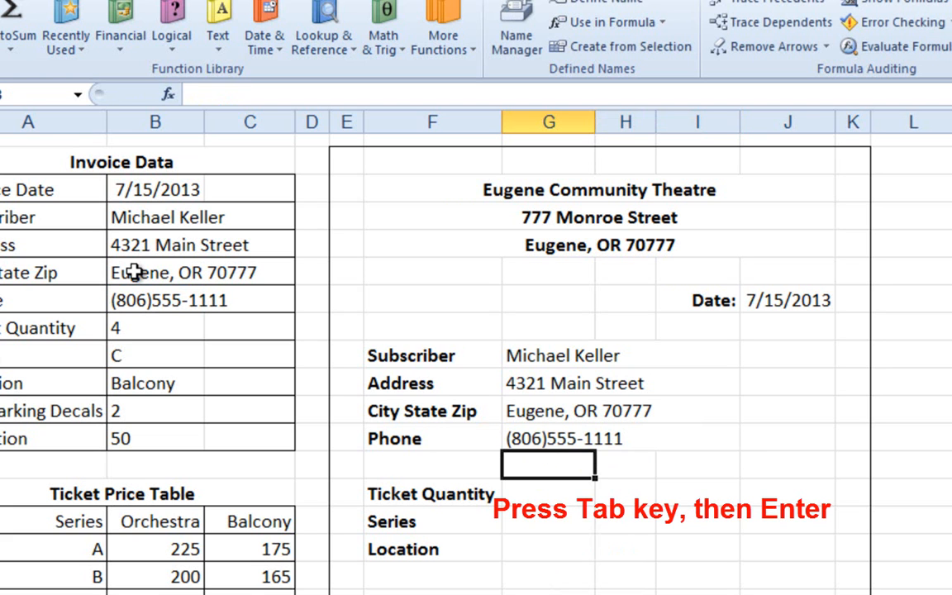
{"action": "key", "text": "Return"}
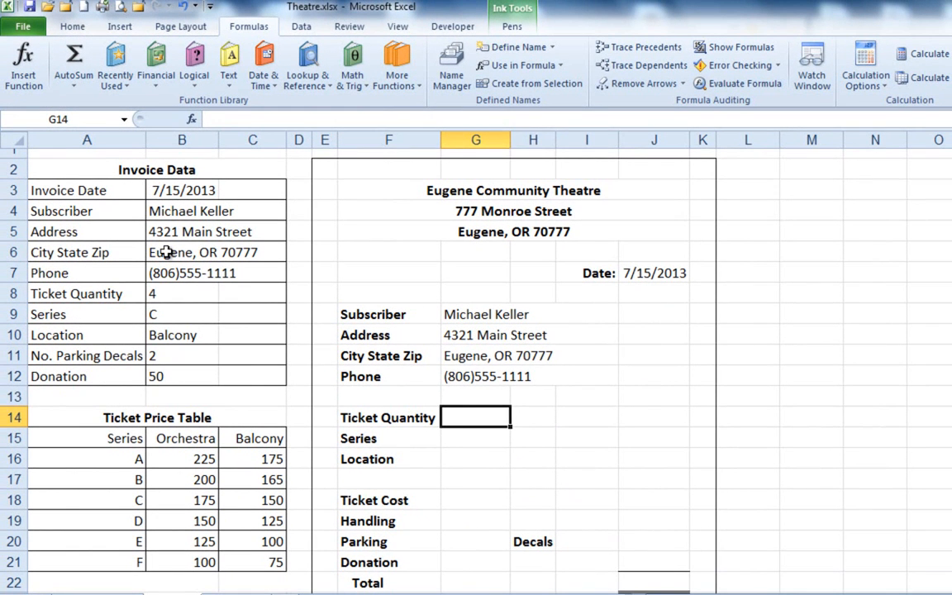
{"action": "key", "text": "Up"}
{"action": "key", "text": "Up"}
{"action": "key", "text": "Down"}
{"action": "key", "text": "Down"}
Try the plain cell reference =B8 in the Ticket Quantity cell I14, and clear the cell again.
{"action": "key", "text": "Right"}
{"action": "key", "text": "Right"}
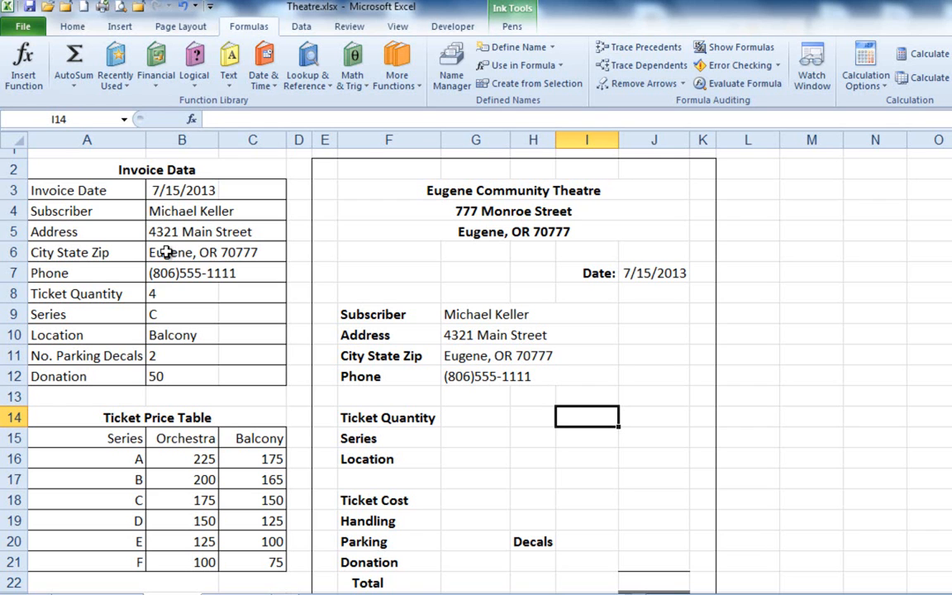
{"action": "type", "text": "="}
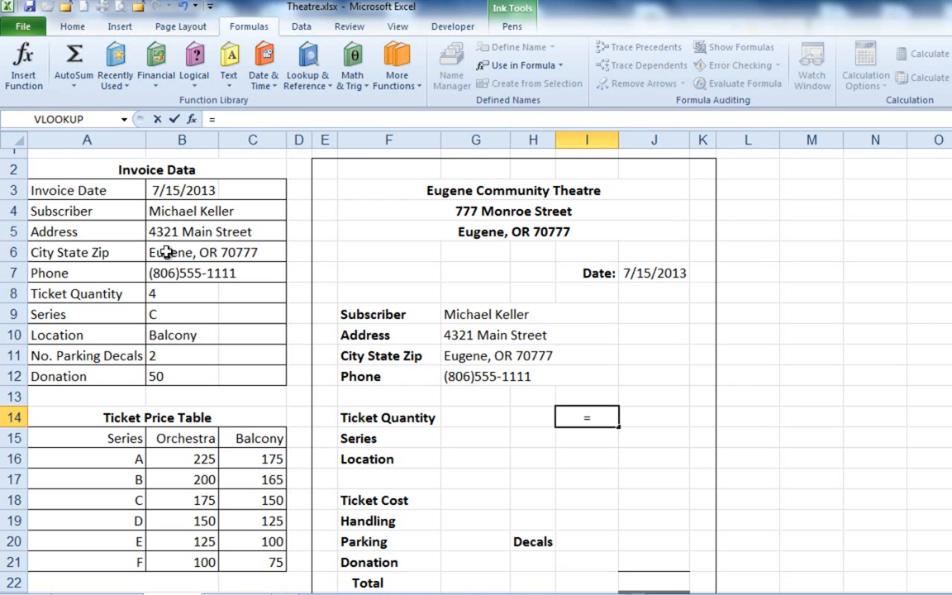
{"action": "type", "text": "b"}
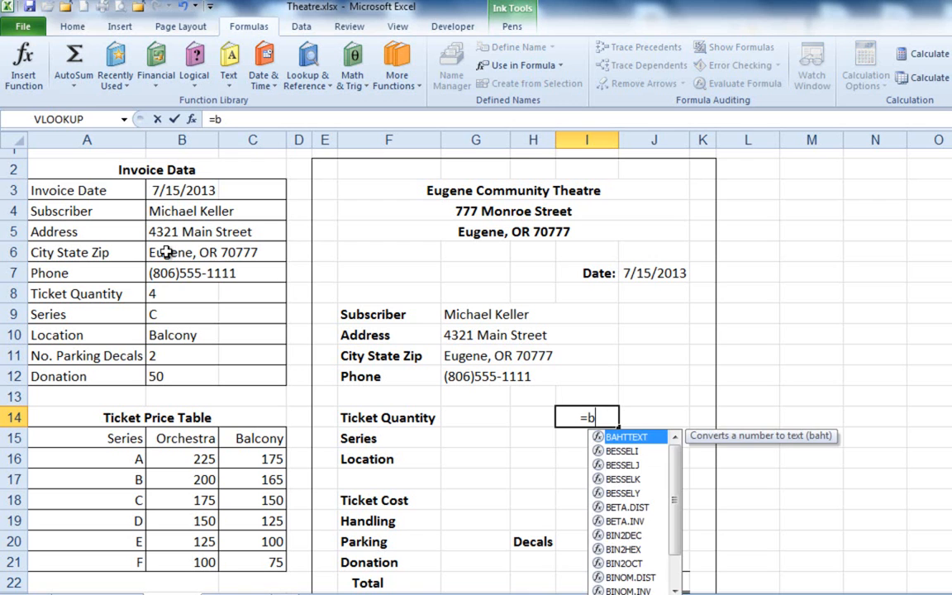
{"action": "type", "text": "8"}
{"action": "key", "text": "Return"}
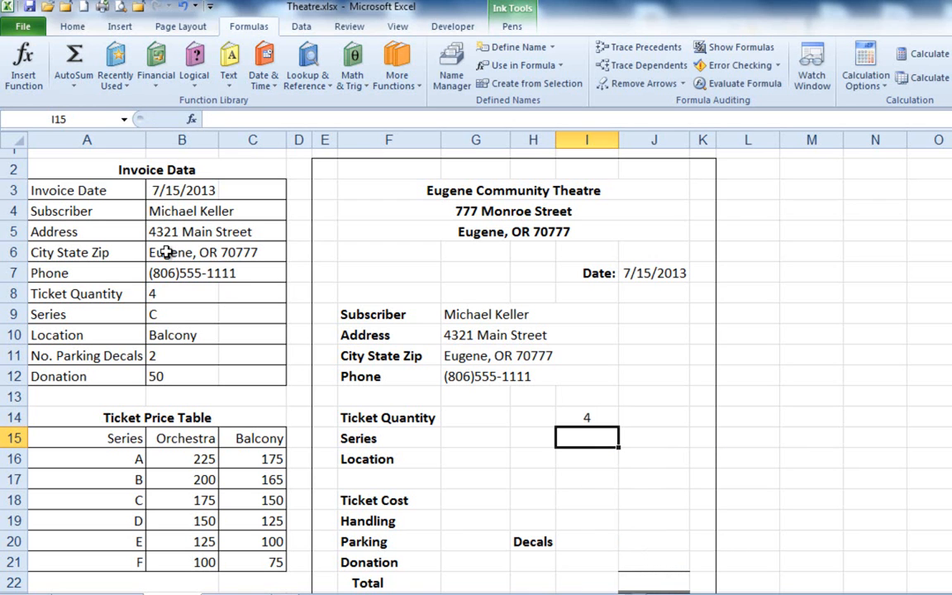
{"action": "key", "text": "Up"}
{"action": "key", "text": "Delete"}
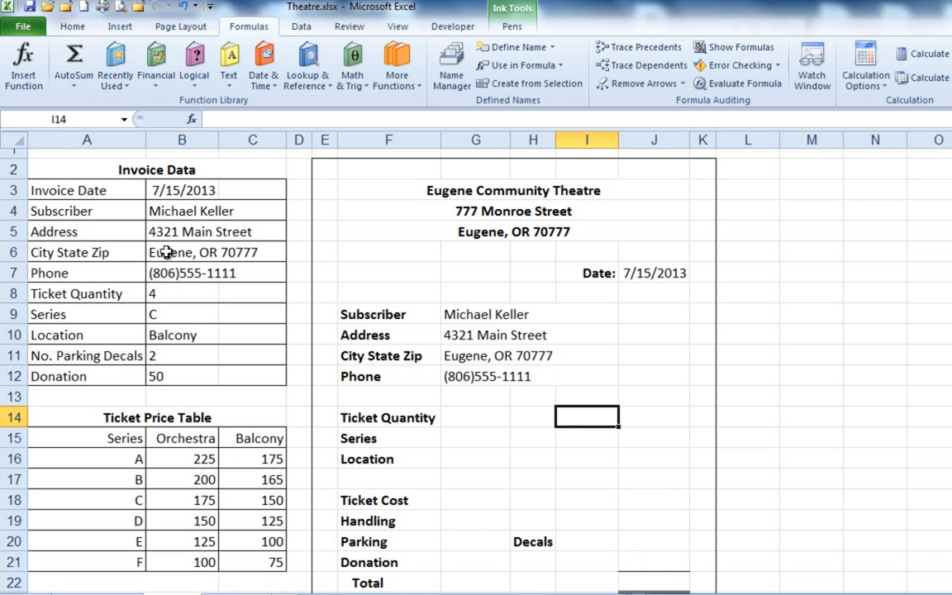
Fill the invoice's Ticket Quantity cell I14 with the formula =Ticket_Quantity, using the suggested defined name.
{"action": "type", "text": "=ti"}
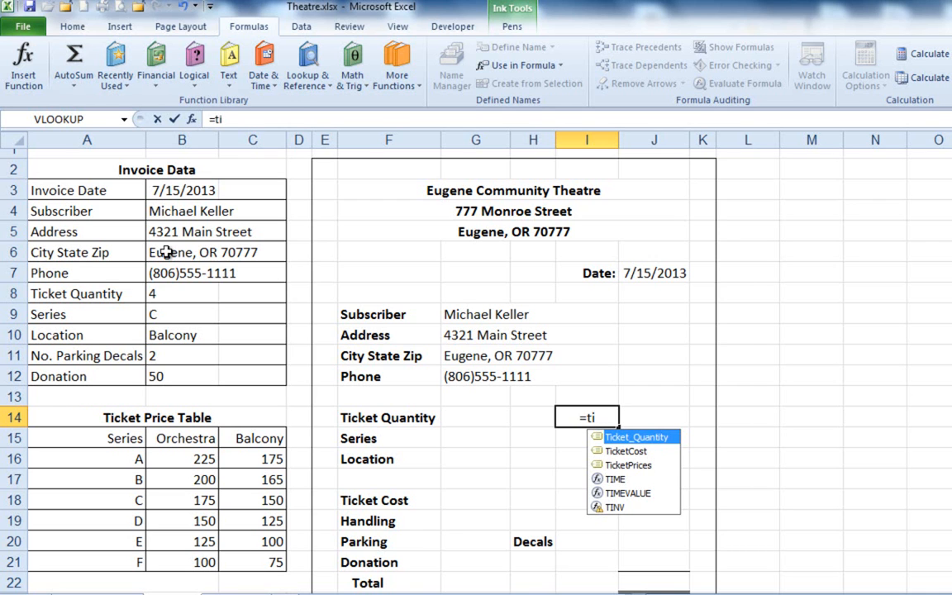
{"action": "key", "text": "Tab"}
{"action": "key", "text": "Return"}
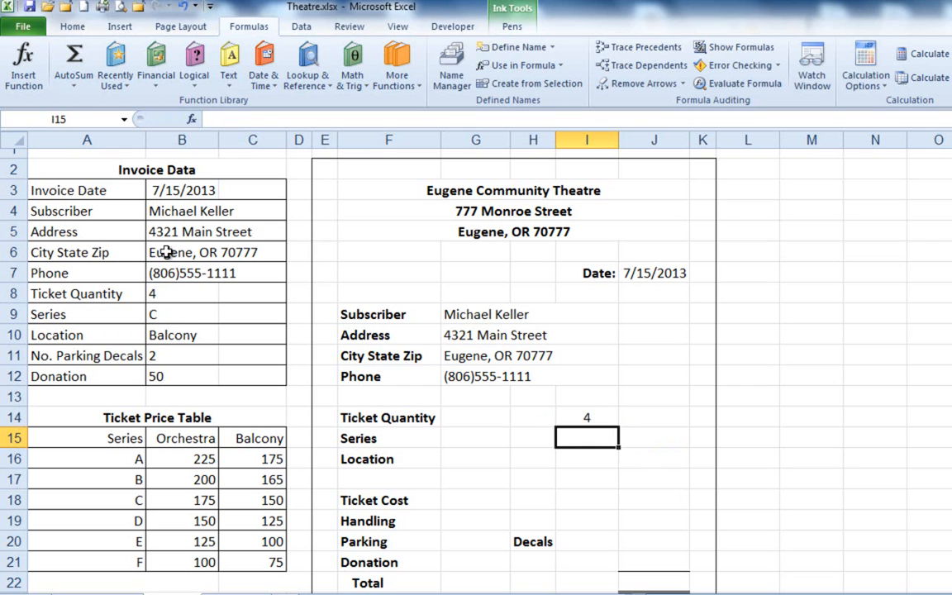
Fill the invoice's Series cell I15 with the formula =Series, choosing the defined name among the suggestions.
{"action": "type", "text": "=se"}
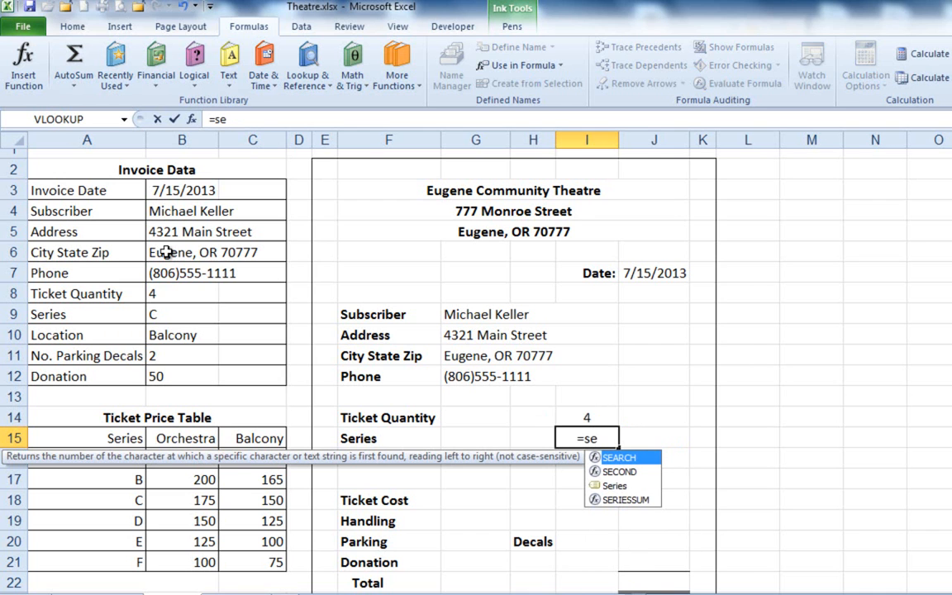
{"action": "key", "text": "Down"}
{"action": "key", "text": "Down"}
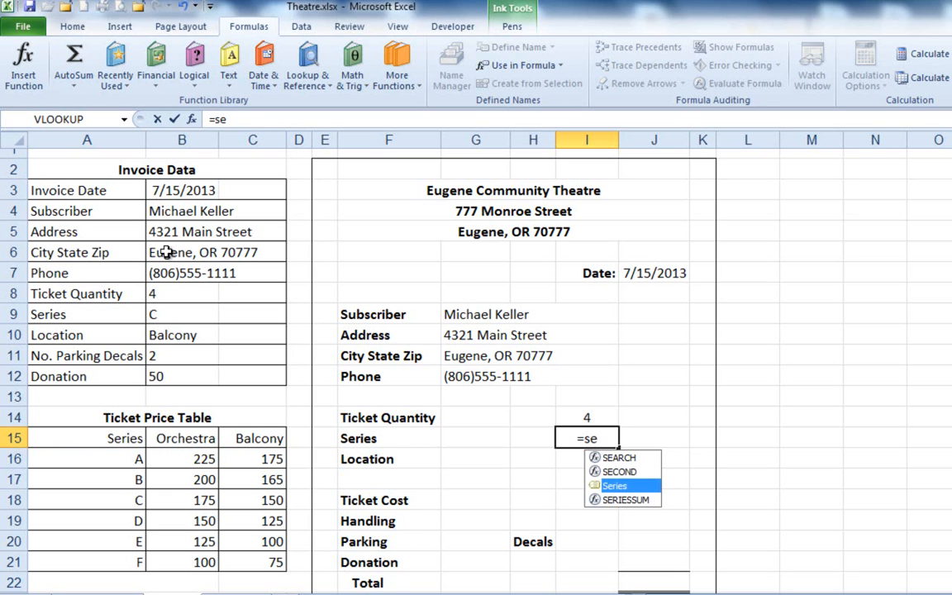
{"action": "key", "text": "Tab"}
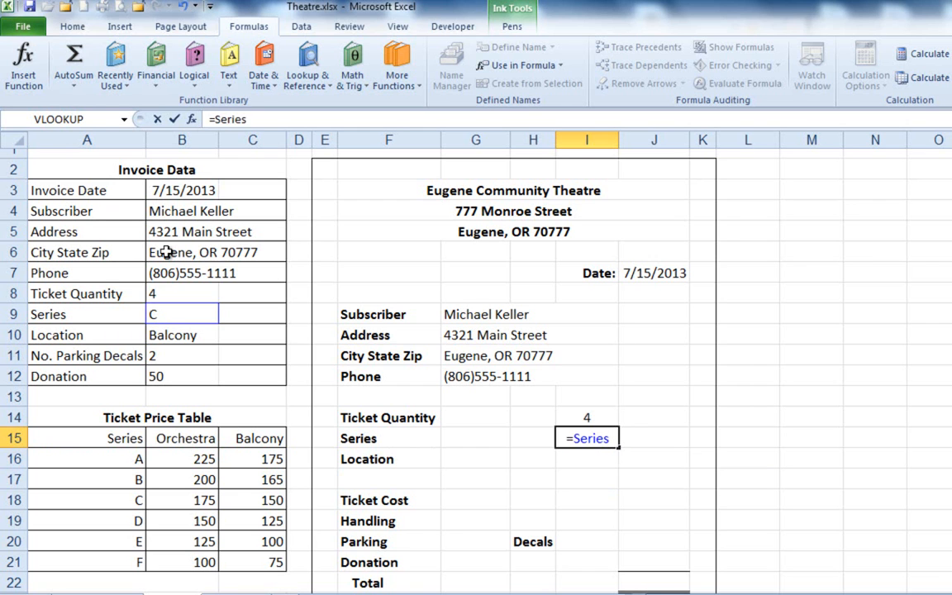
{"action": "key", "text": "Return"}
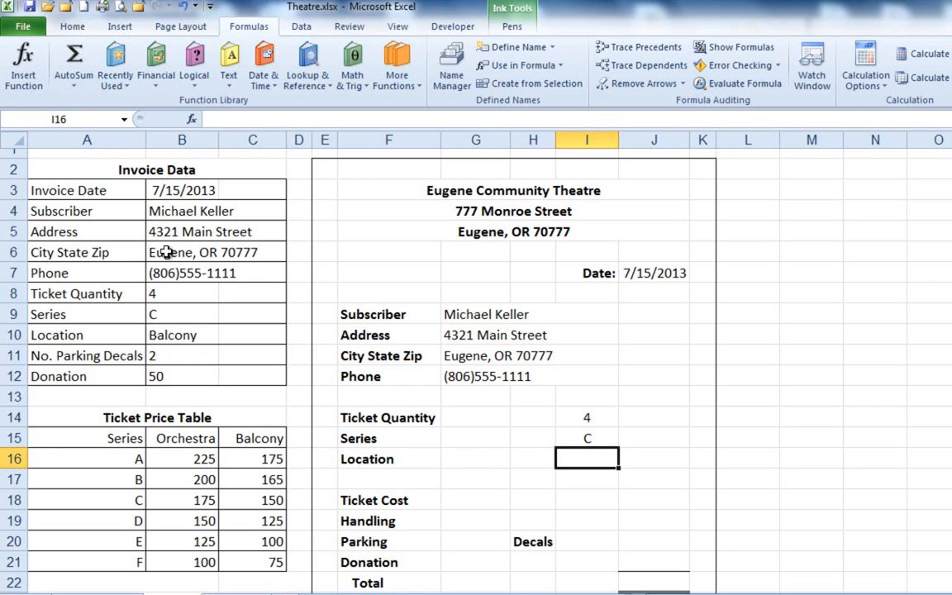
Fill the invoice's Location cell I16 with the formula =Location, using the suggested defined name.
{"action": "type", "text": "="}
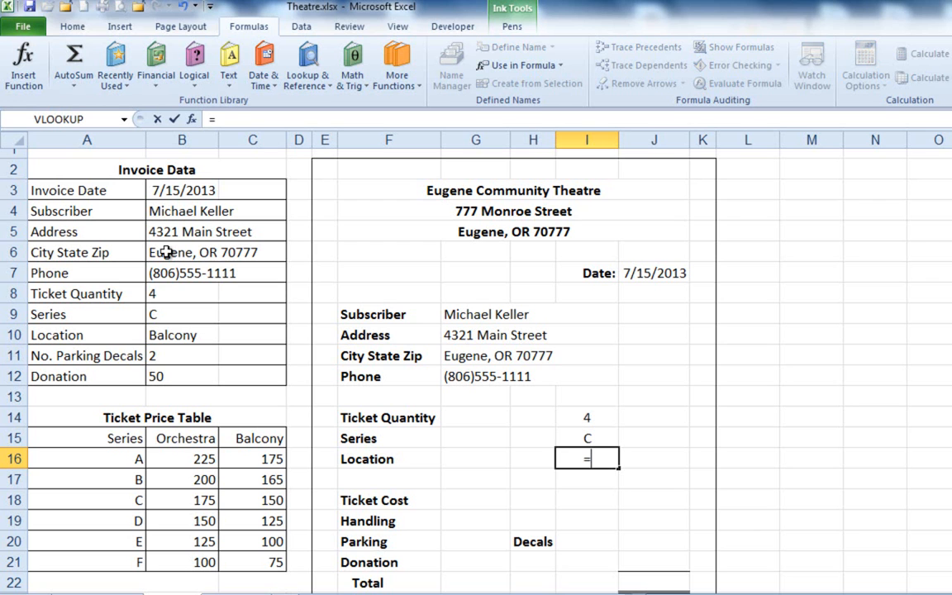
{"action": "type", "text": "o"}
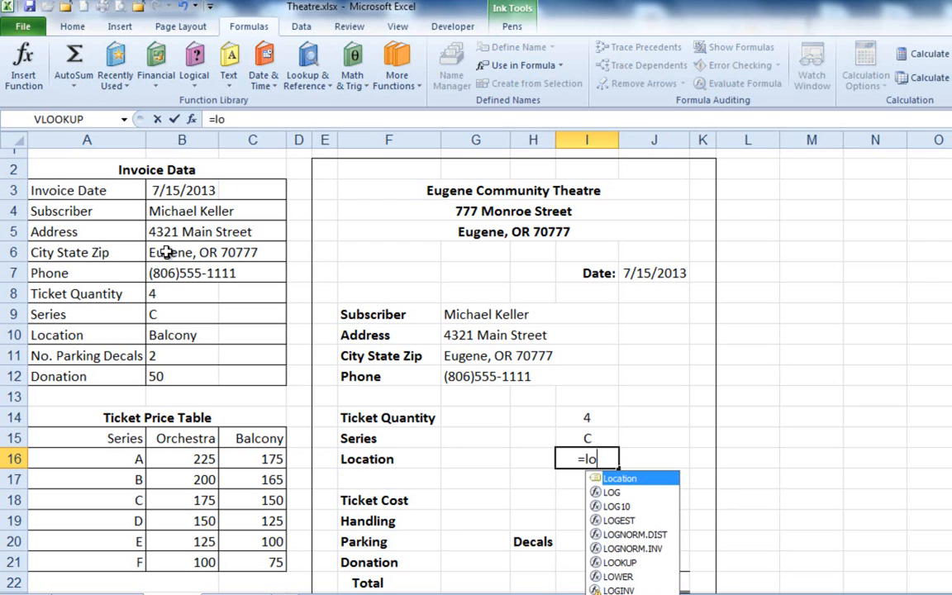
{"action": "key", "text": "Tab"}
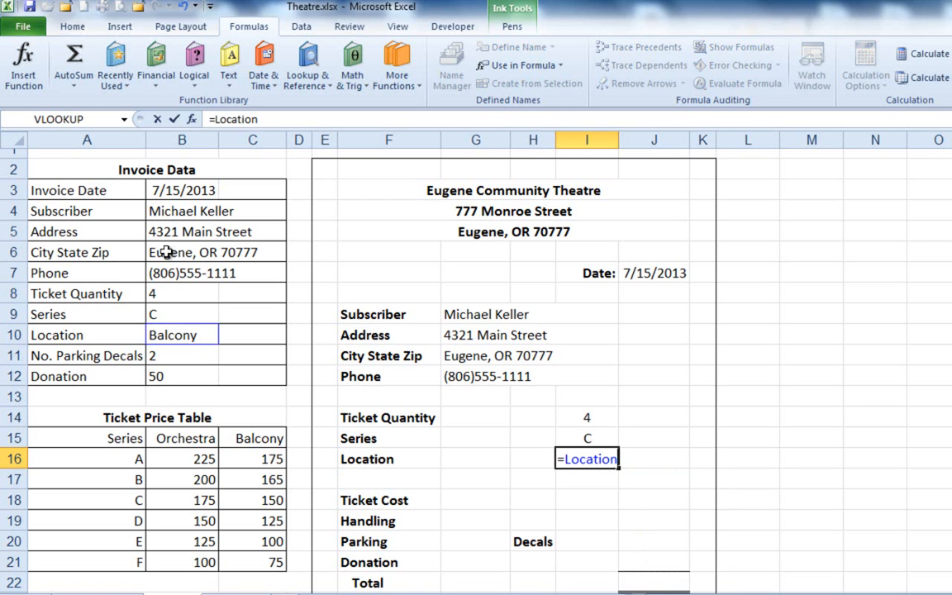
{"action": "key", "text": "Return"}
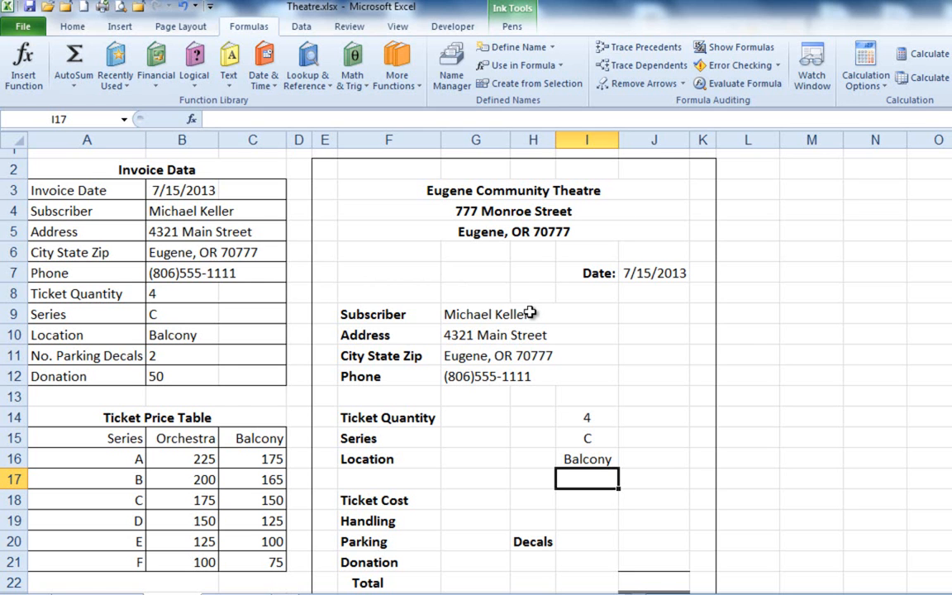
Examine how the Series and Location entries in Invoice Data match the series column and the Orchestra and Balcony prices in the Ticket Price Table.
{"action": "scroll", "coordinate": [529, 313], "scroll_direction": "down", "scroll_amount": 2}
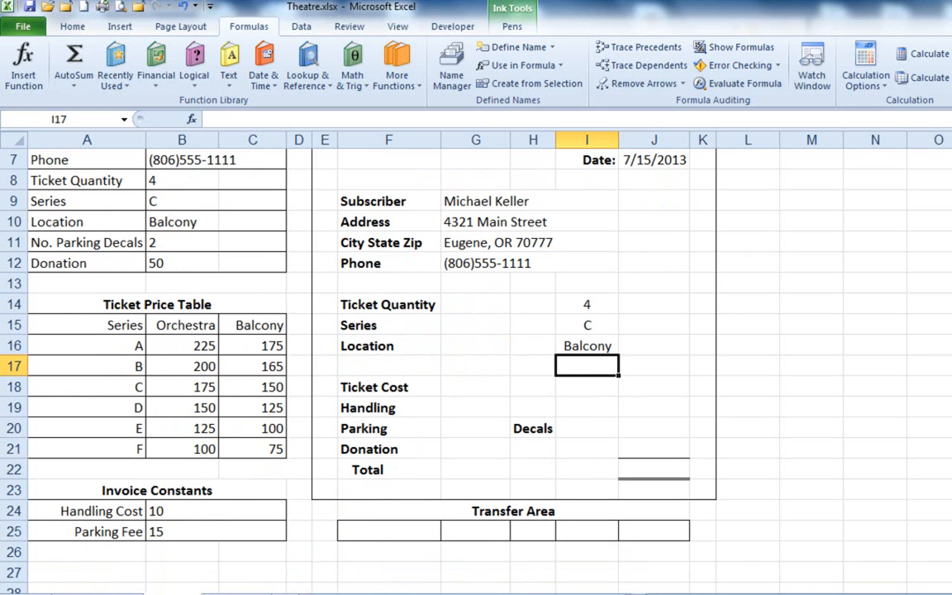
{"action": "key", "text": "Right"}
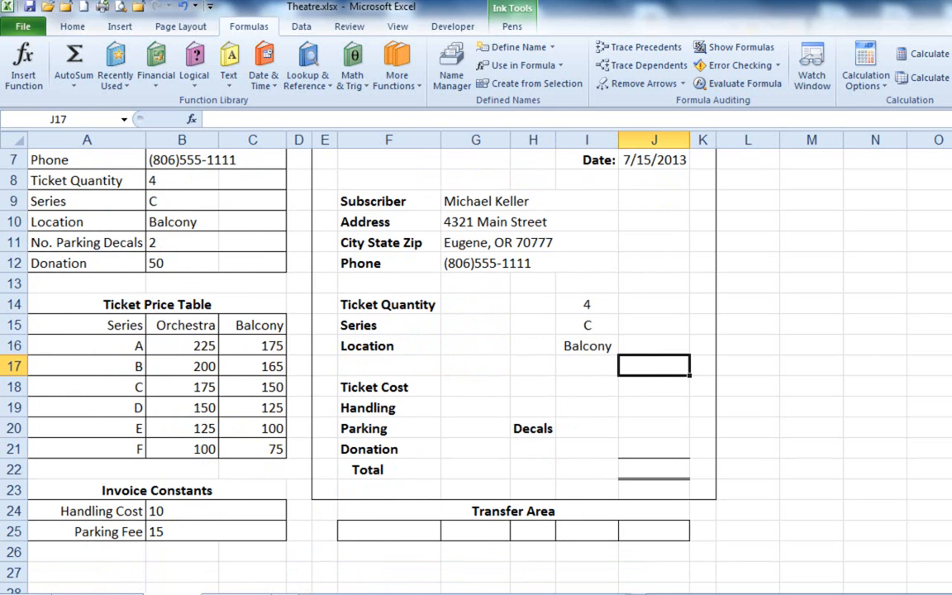
{"action": "key", "text": "Down"}
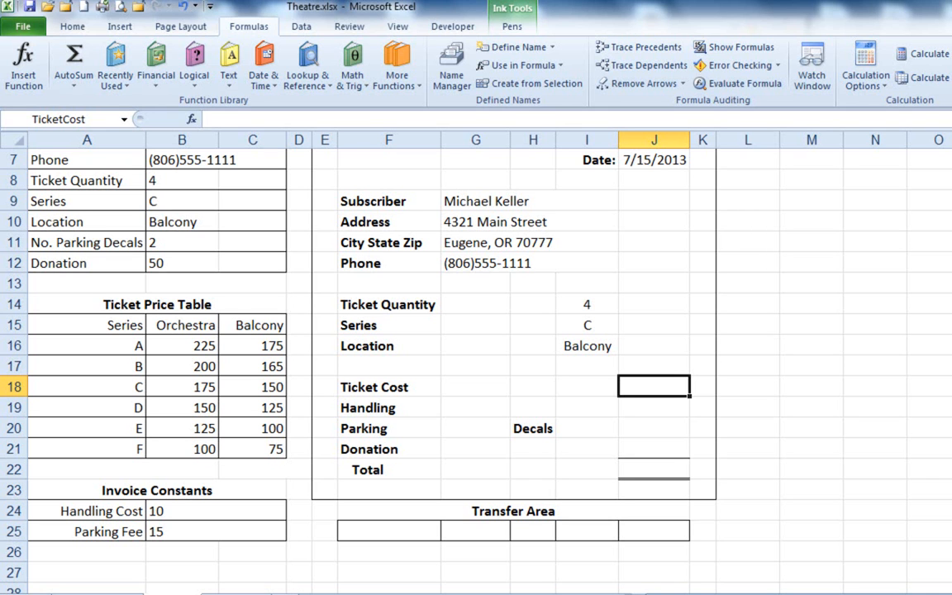
{"action": "left_click_drag", "start_coordinate": [105, 304], "coordinate": [262, 444]}
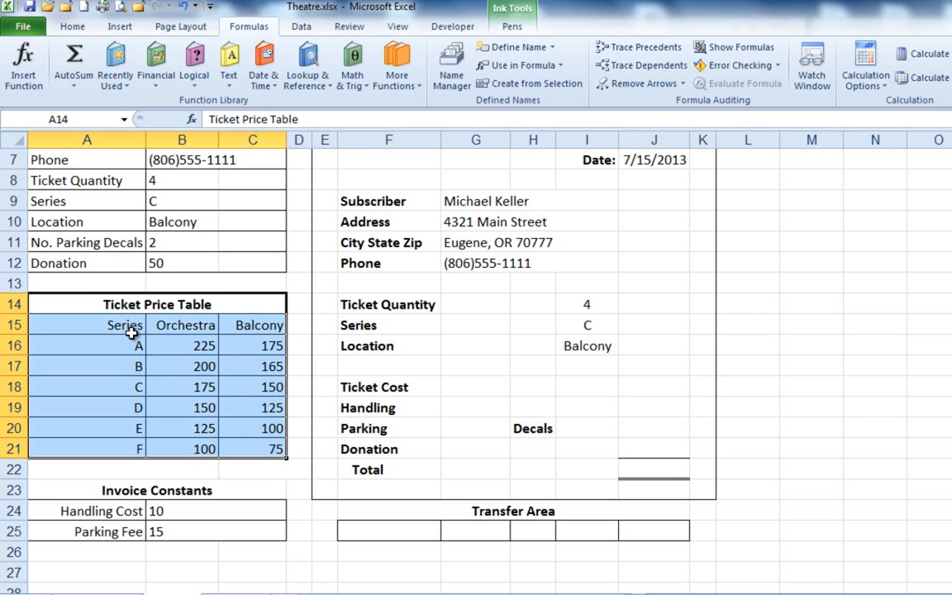
{"action": "left_click_drag", "start_coordinate": [130, 327], "coordinate": [135, 451]}
{"action": "left_click", "coordinate": [150, 199]}
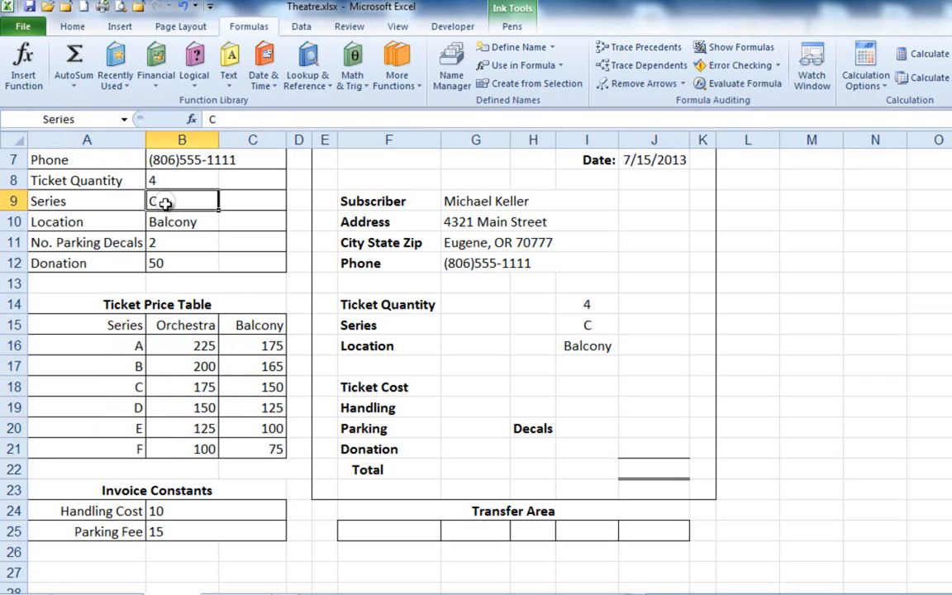
{"action": "left_click_drag", "start_coordinate": [135, 345], "coordinate": [132, 450]}
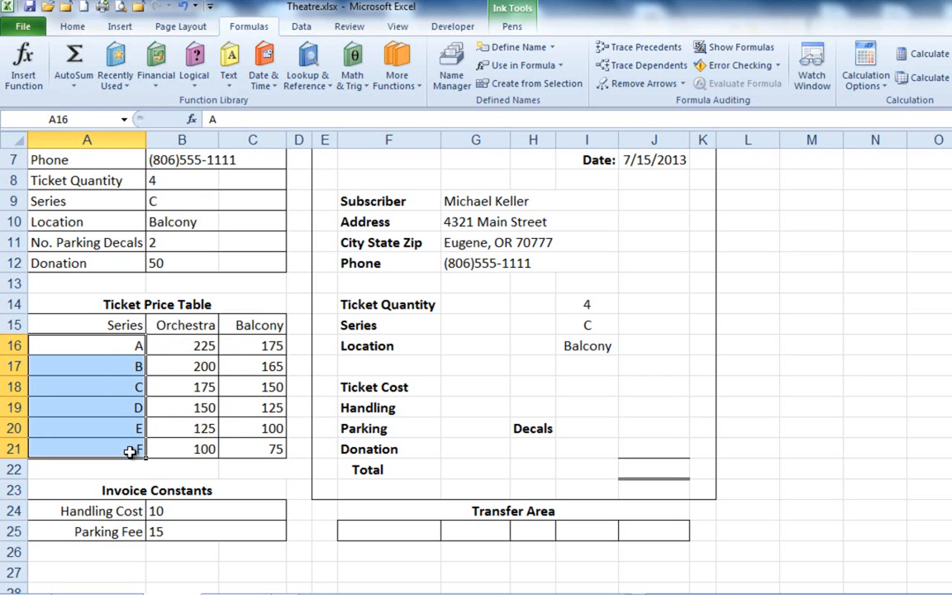
{"action": "left_click", "coordinate": [155, 218]}
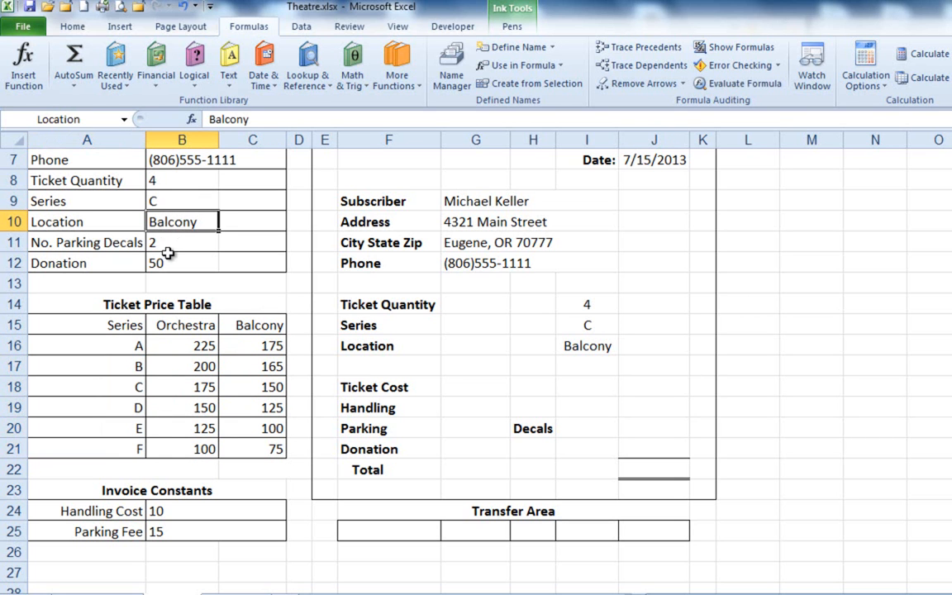
{"action": "left_click_drag", "start_coordinate": [188, 325], "coordinate": [252, 450]}
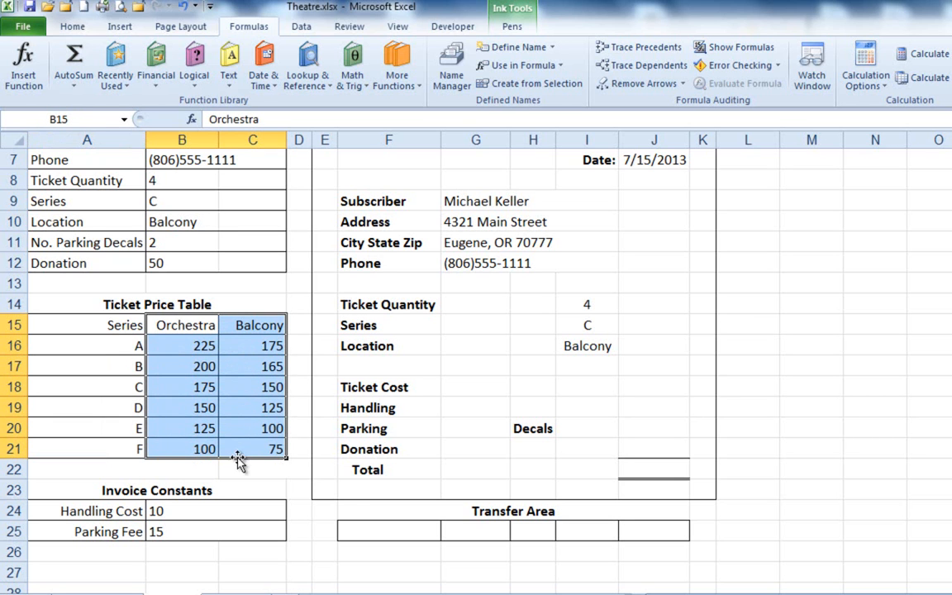
{"action": "left_click", "coordinate": [193, 347]}
{"action": "left_click_drag", "start_coordinate": [198, 347], "coordinate": [259, 442]}
Examine the order of the series letters and the Orchestra and Balcony column headings in the Ticket Price Table.
{"action": "left_click", "coordinate": [133, 343]}
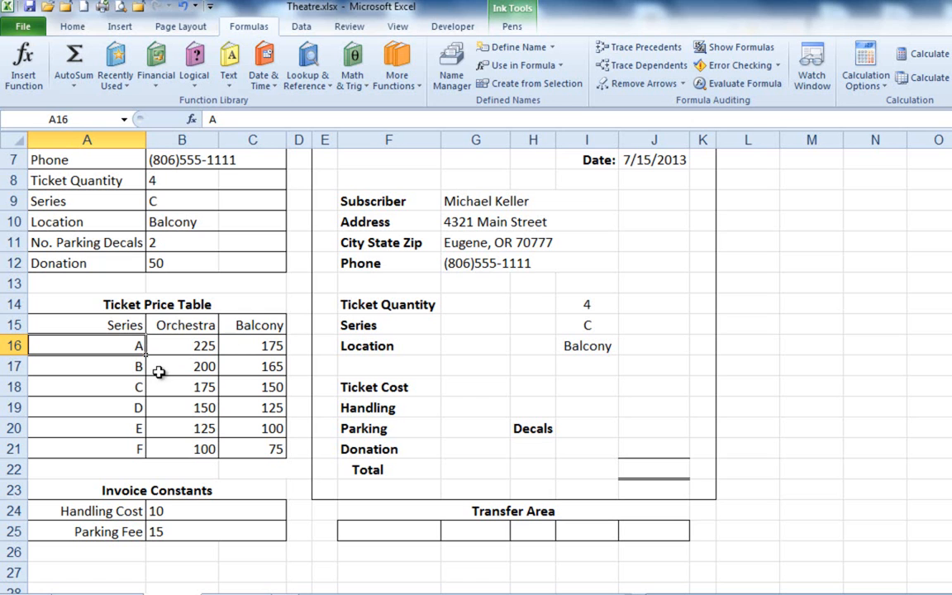
{"action": "left_click", "coordinate": [251, 368]}
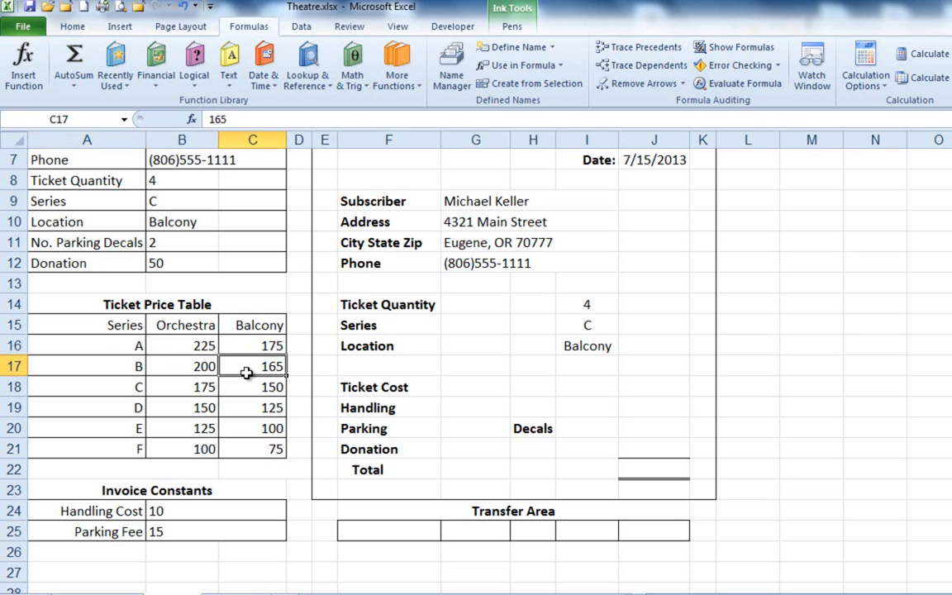
{"action": "left_click", "coordinate": [132, 363]}
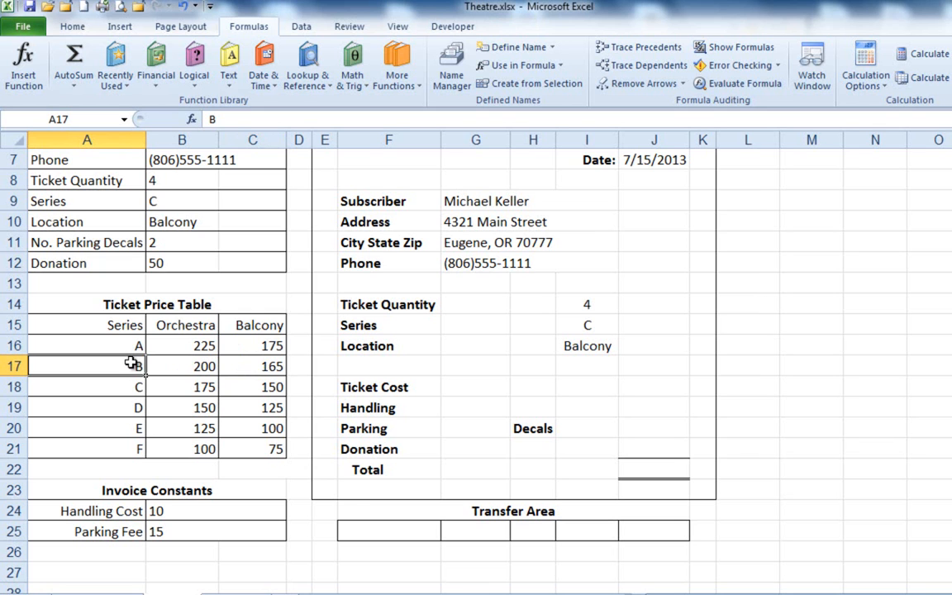
{"action": "left_click_drag", "start_coordinate": [134, 343], "coordinate": [132, 444]}
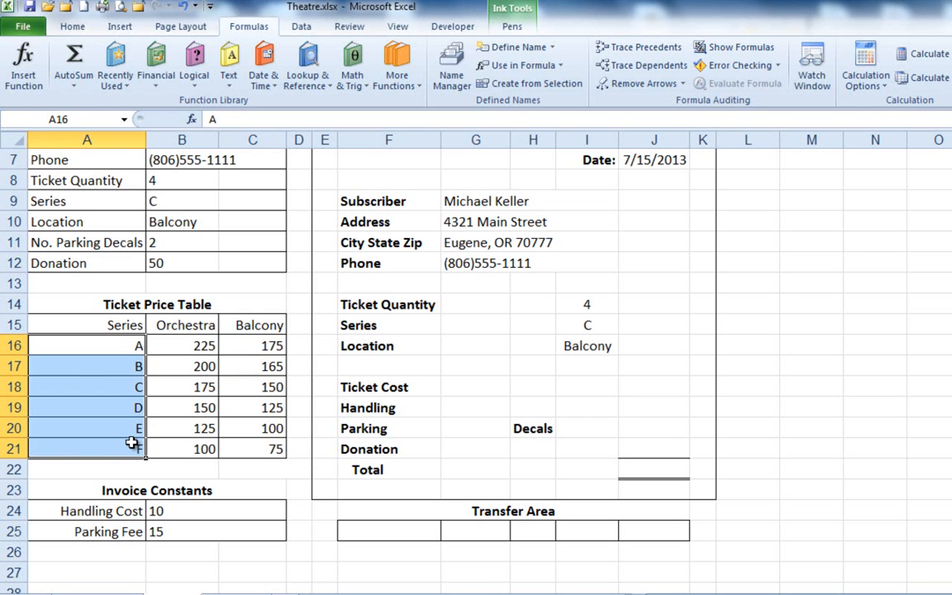
{"action": "left_click", "coordinate": [134, 343]}
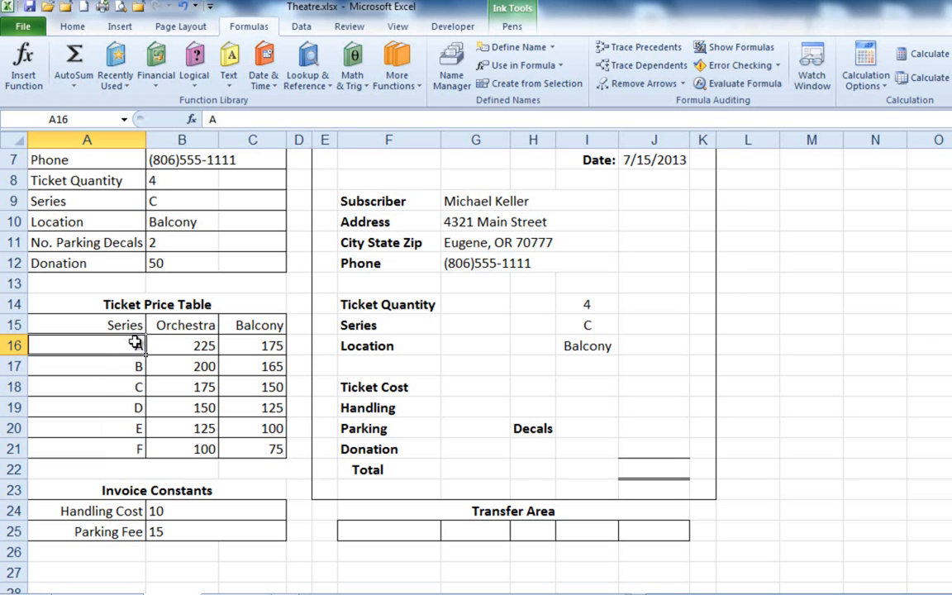
{"action": "left_click_drag", "start_coordinate": [77, 304], "coordinate": [241, 447]}
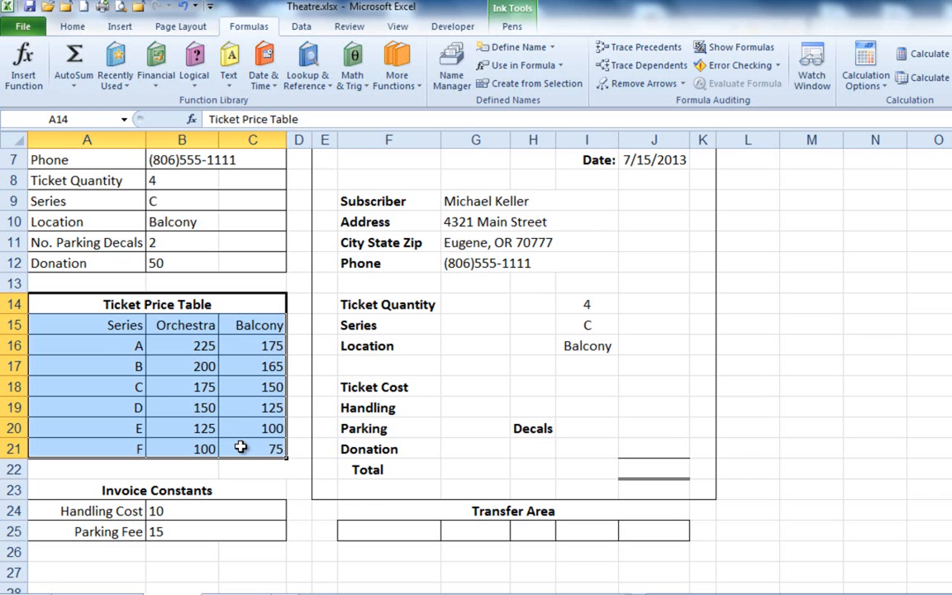
{"action": "left_click", "coordinate": [125, 342]}
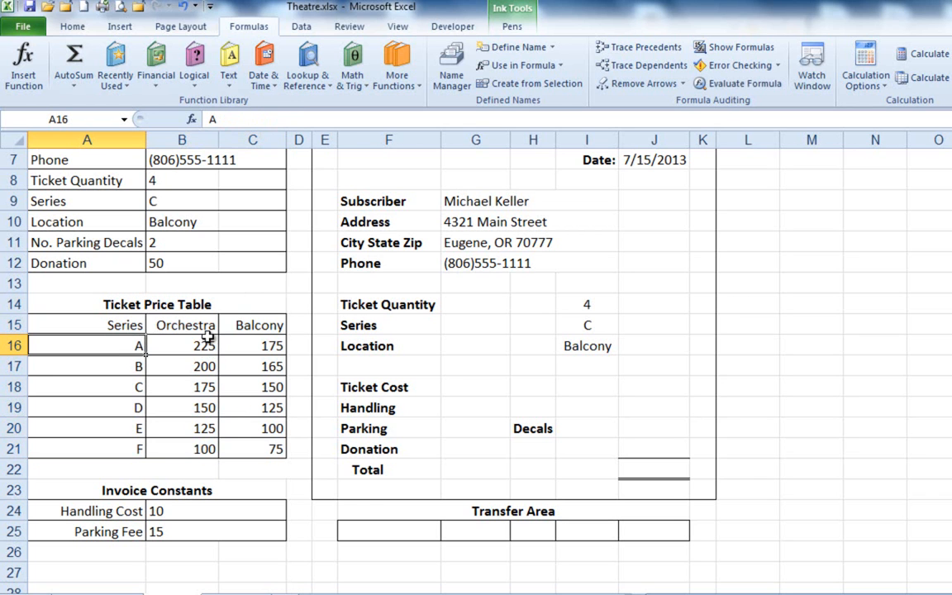
{"action": "left_click", "coordinate": [203, 330]}
{"action": "left_click", "coordinate": [141, 351]}
{"action": "left_click", "coordinate": [259, 327]}
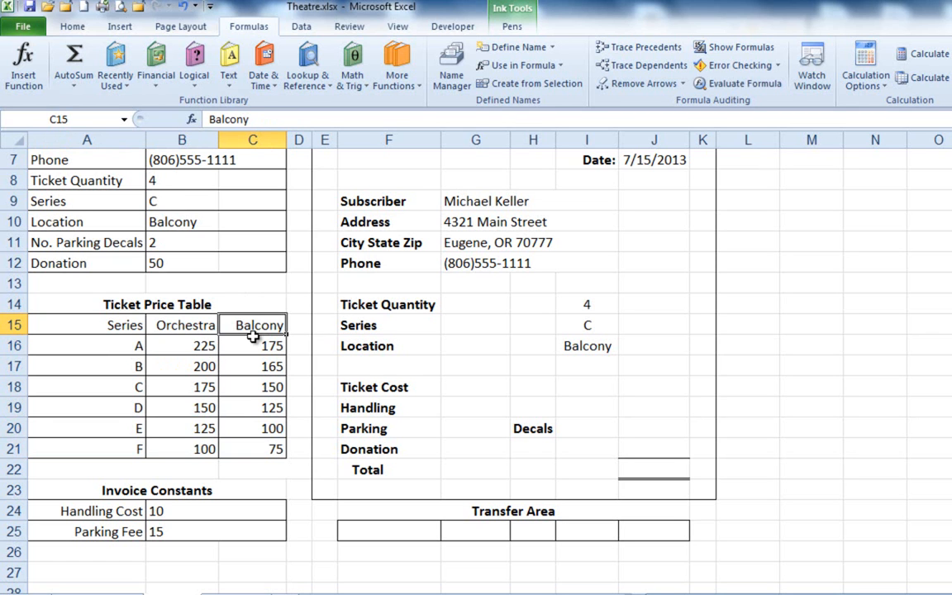
Start an IF function in the invoice's Ticket Cost cell J18 with the logical test Location="Orchestra".
{"action": "left_click", "coordinate": [653, 388]}
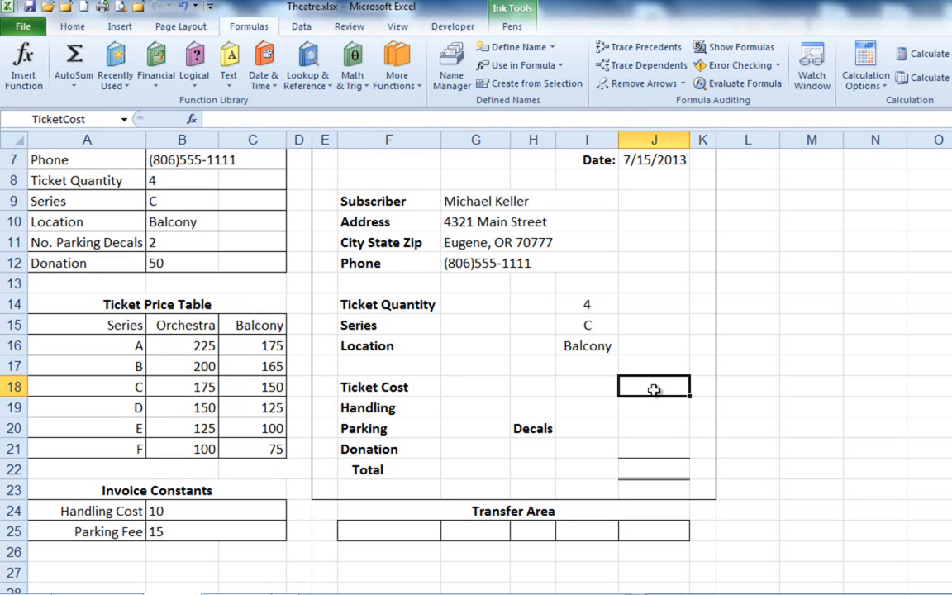
{"action": "left_click", "coordinate": [195, 64]}
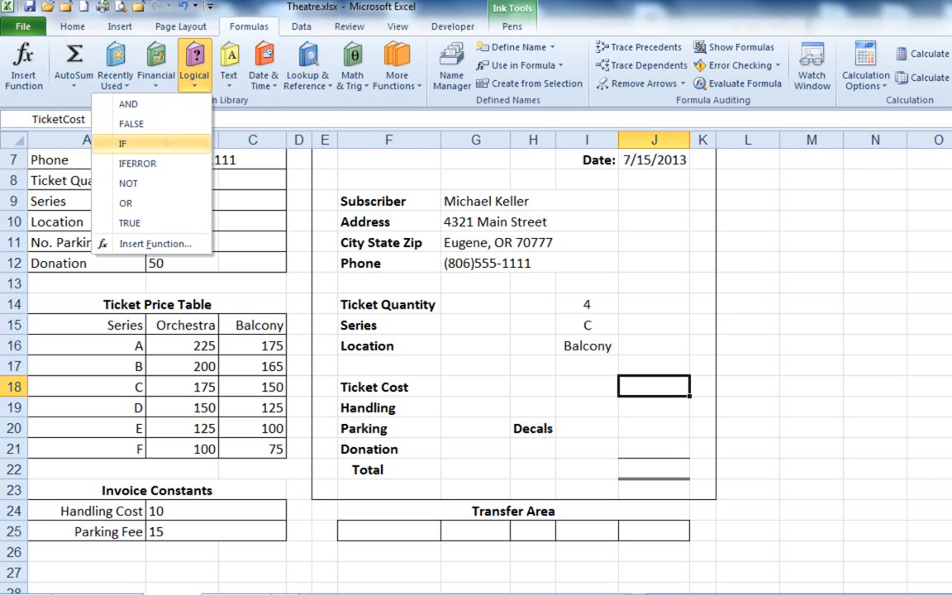
{"action": "left_click", "coordinate": [165, 142]}
{"action": "left_click_drag", "start_coordinate": [462, 170], "coordinate": [520, 168]}
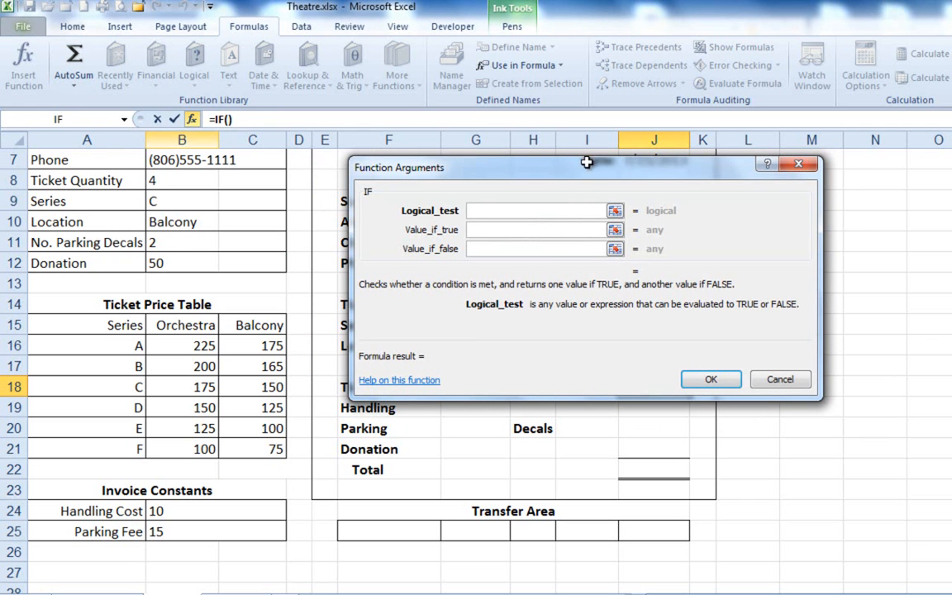
{"action": "left_click", "coordinate": [178, 213]}
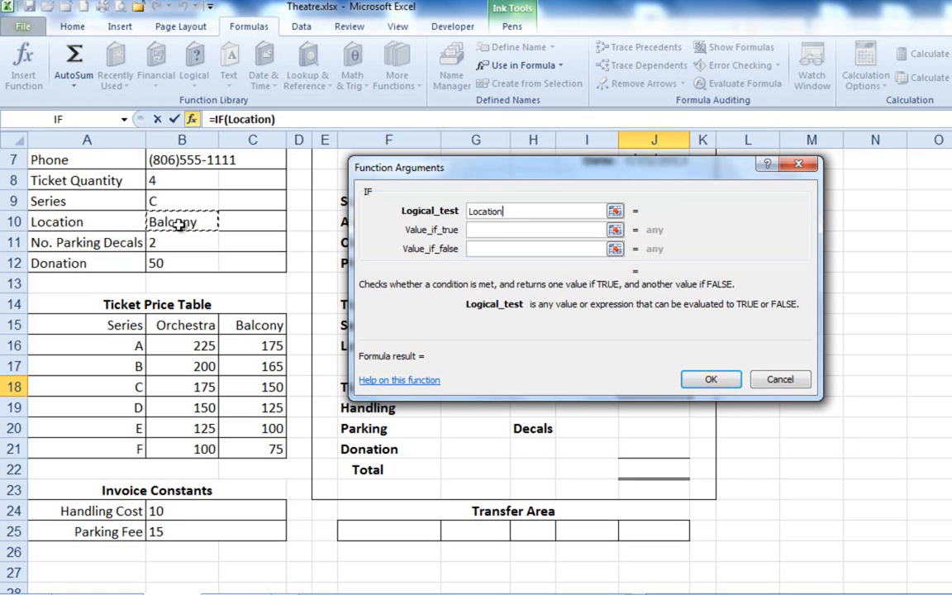
{"action": "type", "text": "=\"Orchestra\""}
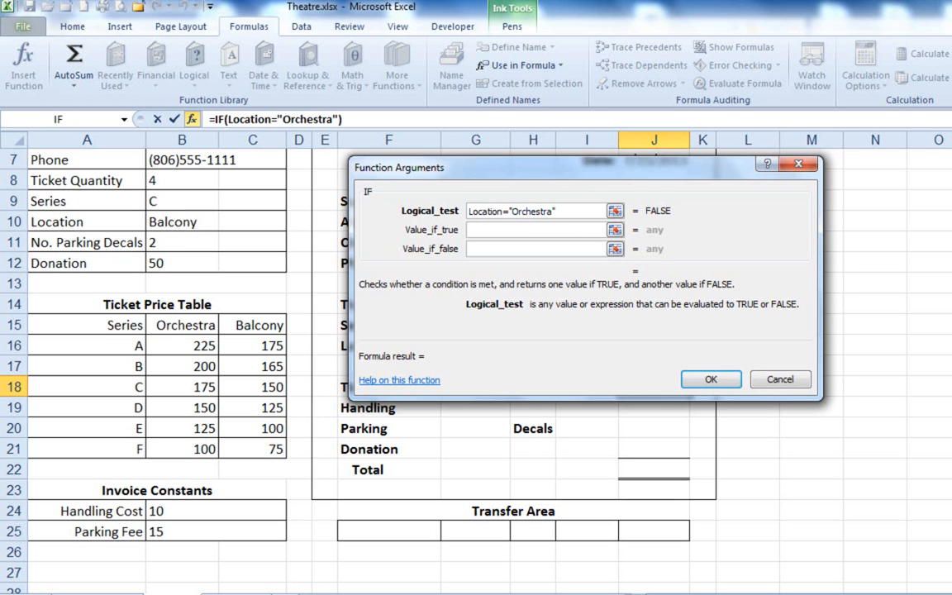
Nest a VLOOKUP function in the IF function's Value_if_true argument, with the Series cell B9 as its lookup value.
{"action": "left_click", "coordinate": [500, 228]}
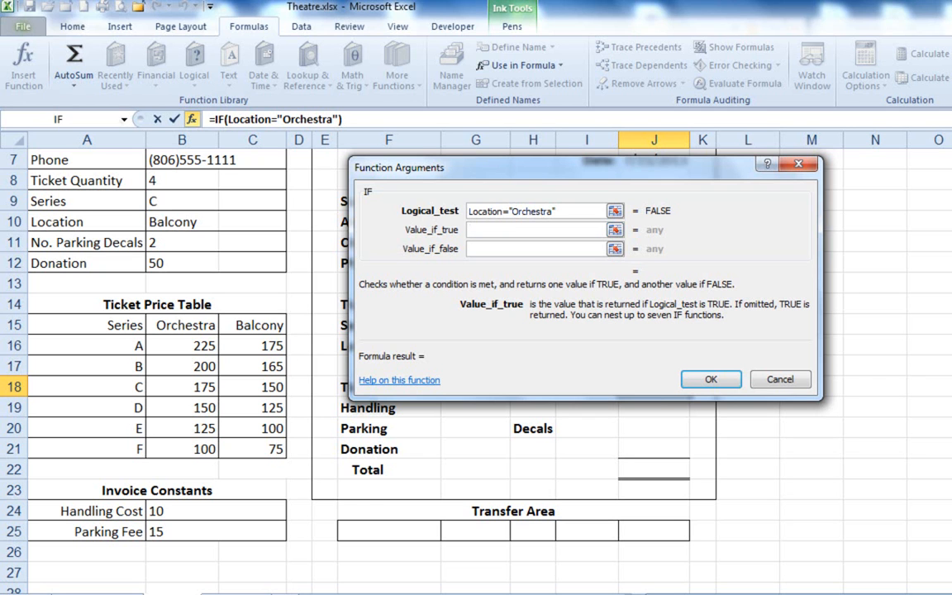
{"action": "left_click", "coordinate": [124, 120]}
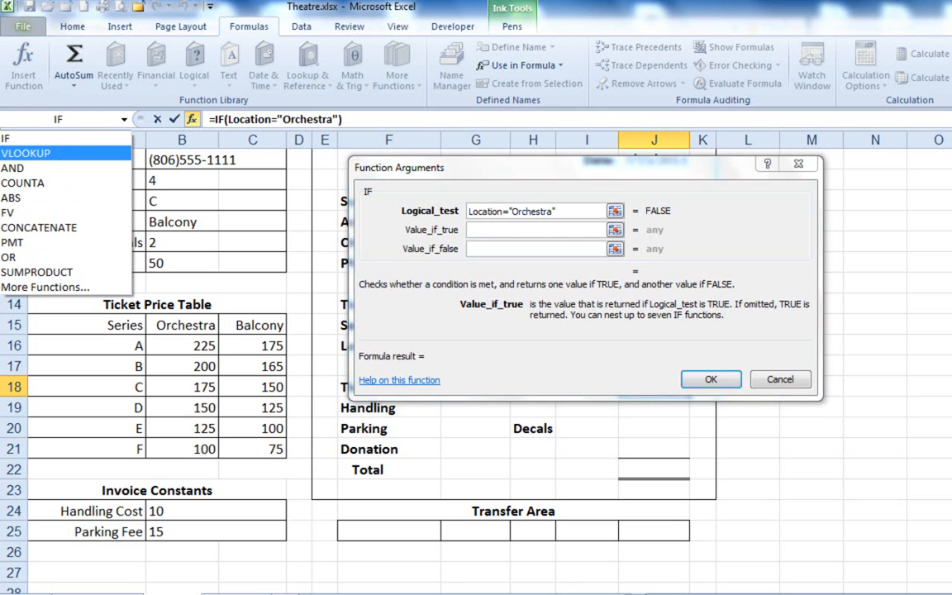
{"action": "left_click", "coordinate": [59, 153]}
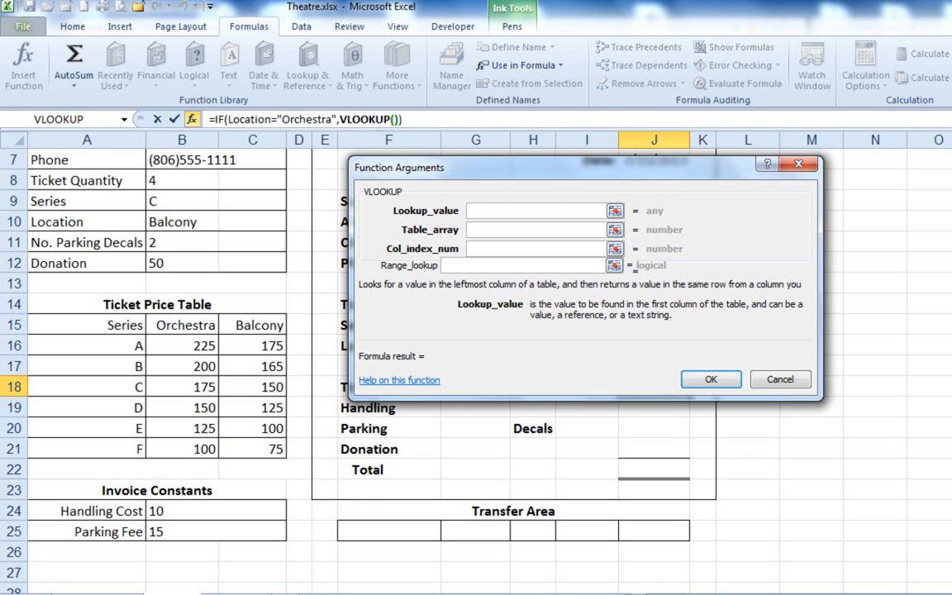
{"action": "left_click", "coordinate": [168, 201]}
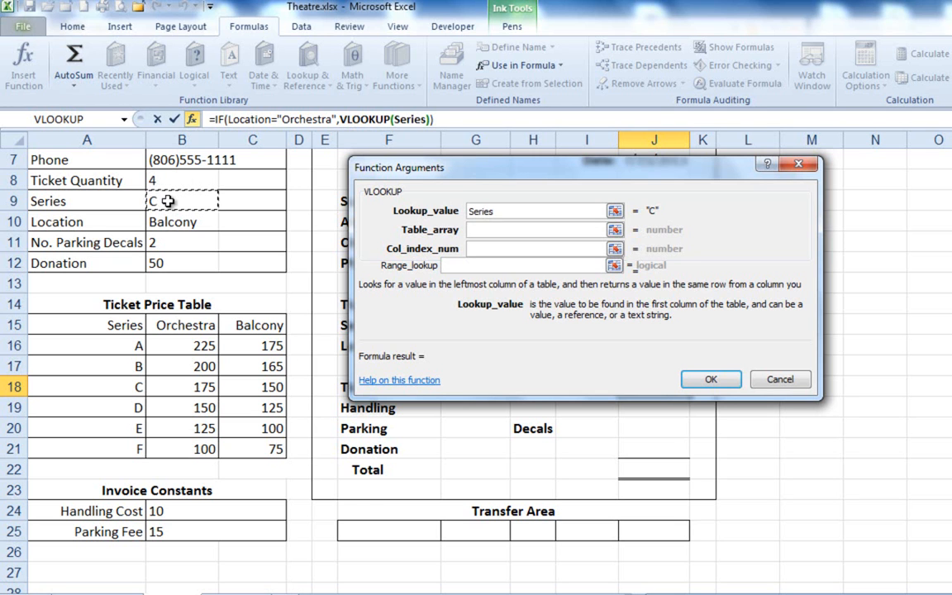
{"action": "left_click", "coordinate": [8, 552]}
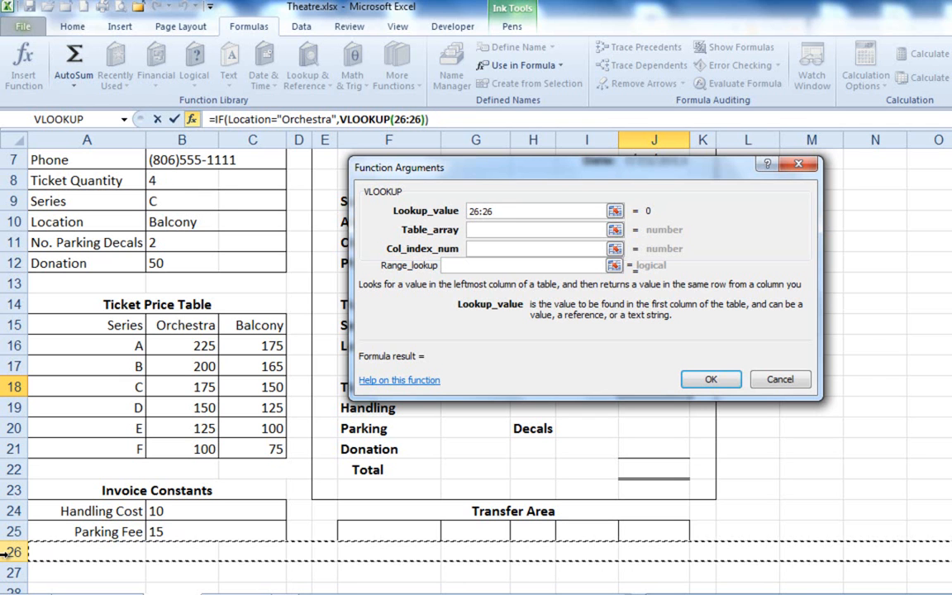
{"action": "left_click", "coordinate": [162, 200]}
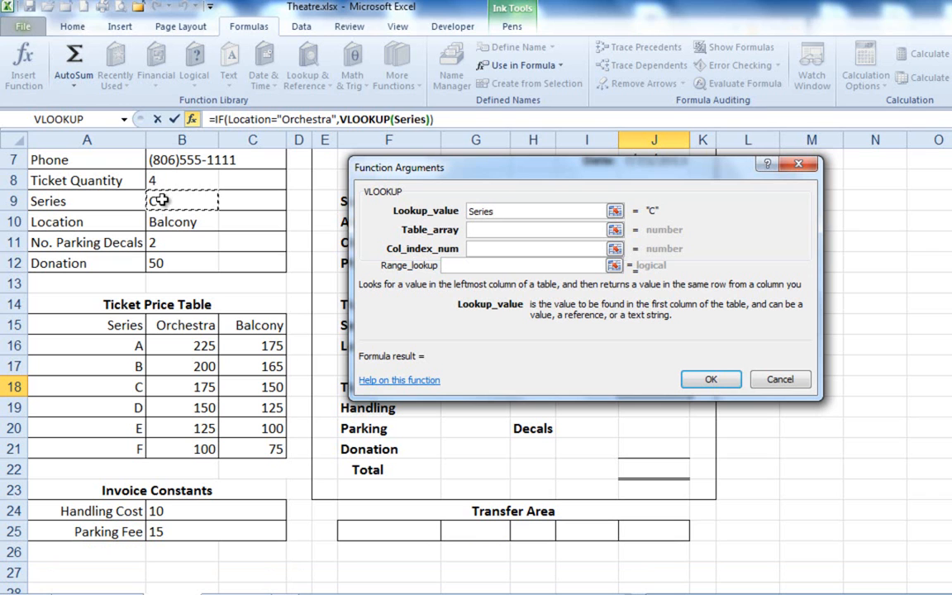
Set the nested VLOOKUP's table array to TicketPrices (A16:C21) and its column index number to 2.
{"action": "left_click", "coordinate": [489, 230]}
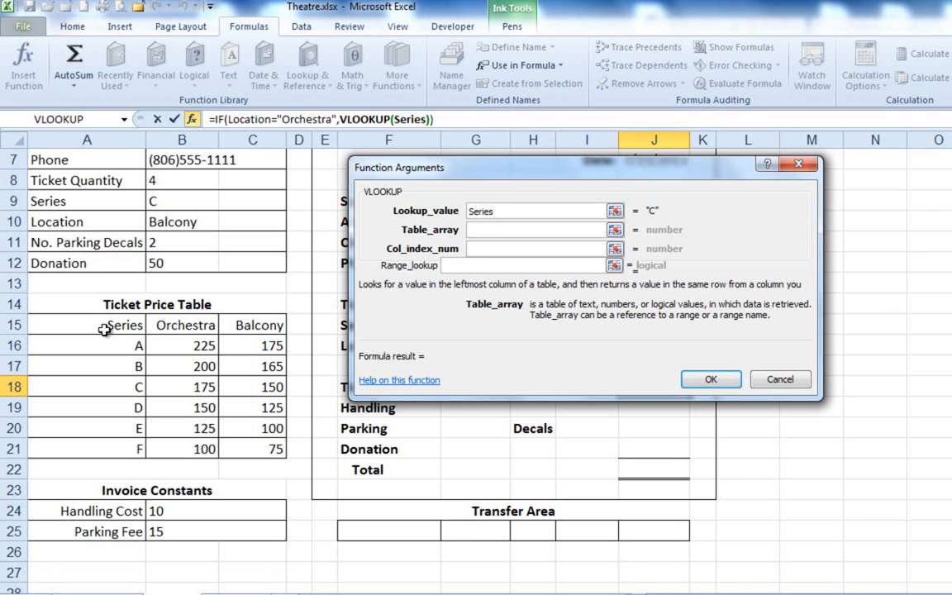
{"action": "left_click_drag", "start_coordinate": [98, 345], "coordinate": [259, 457]}
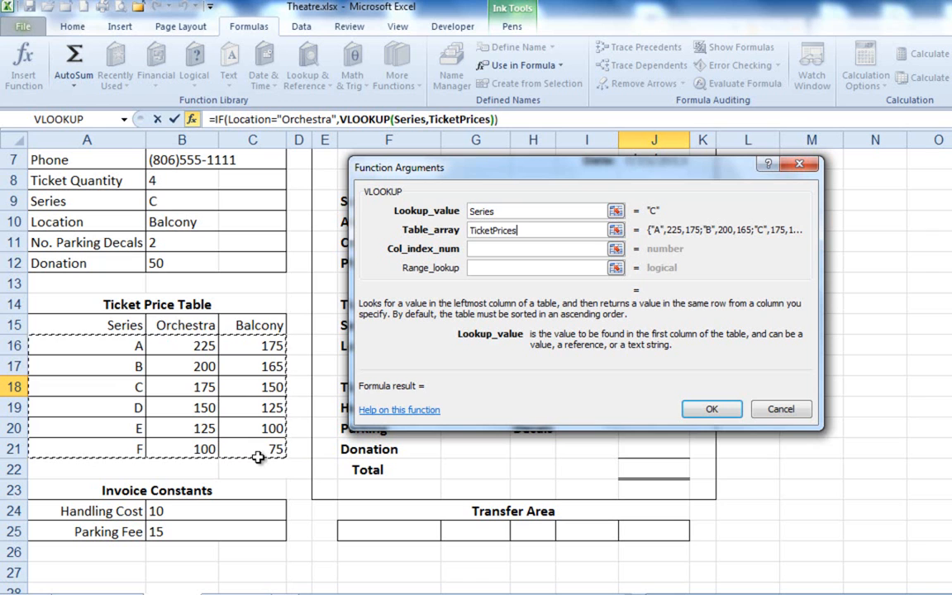
{"action": "key", "text": "Tab"}
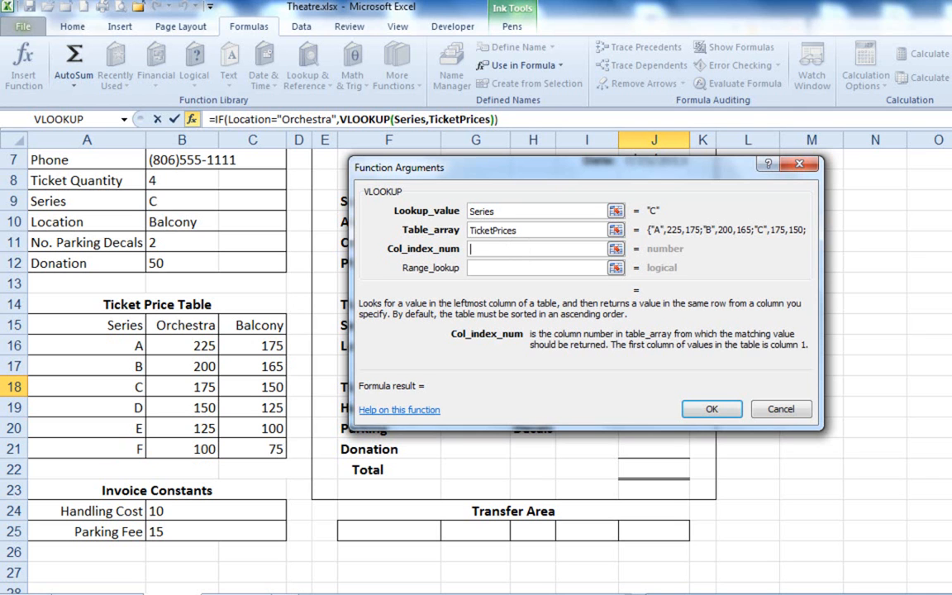
{"action": "type", "text": "2"}
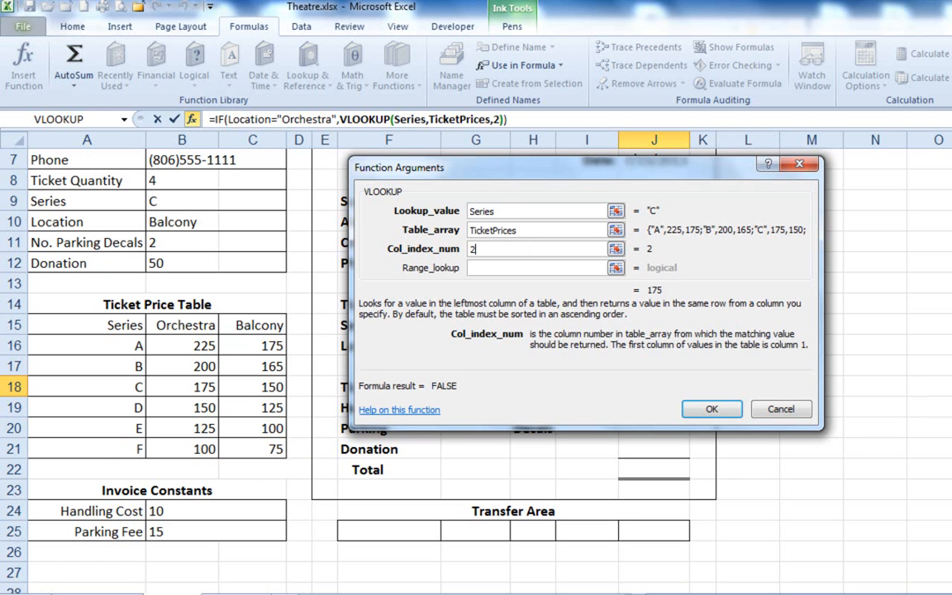
Set the nested VLOOKUP's range lookup to false for an exact match and return to the IF function's arguments.
{"action": "key", "text": "Tab"}
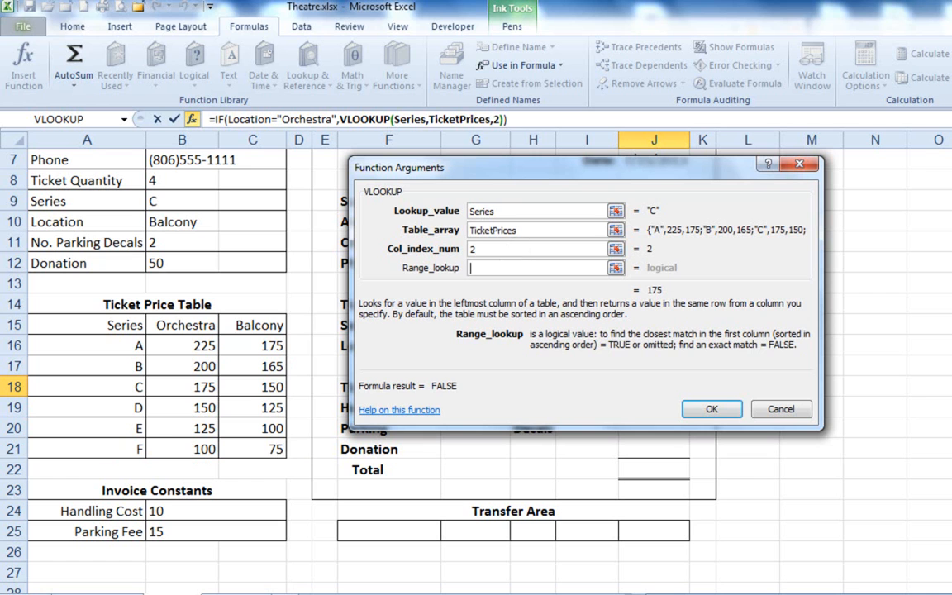
{"action": "type", "text": "f"}
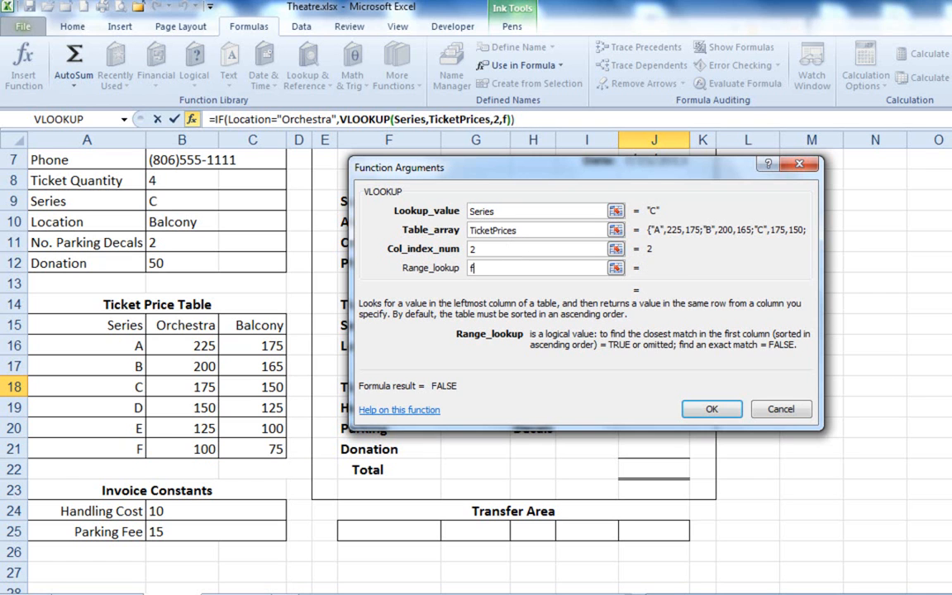
{"action": "type", "text": "alse"}
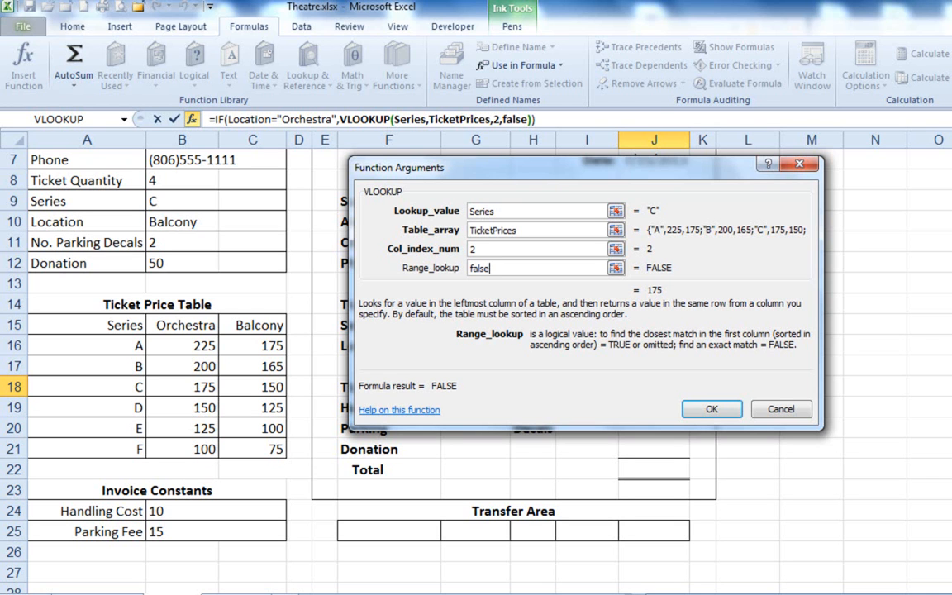
{"action": "left_click", "coordinate": [220, 120]}
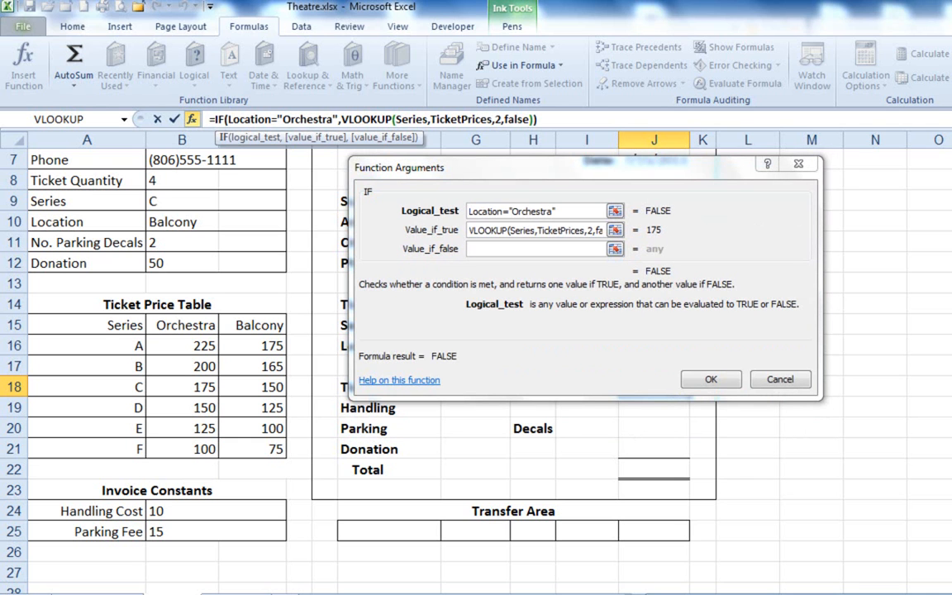
Nest a second VLOOKUP in the IF function's Value_if_false argument, with the Series cell B9 as its lookup value.
{"action": "left_click_drag", "start_coordinate": [472, 167], "coordinate": [450, 169]}
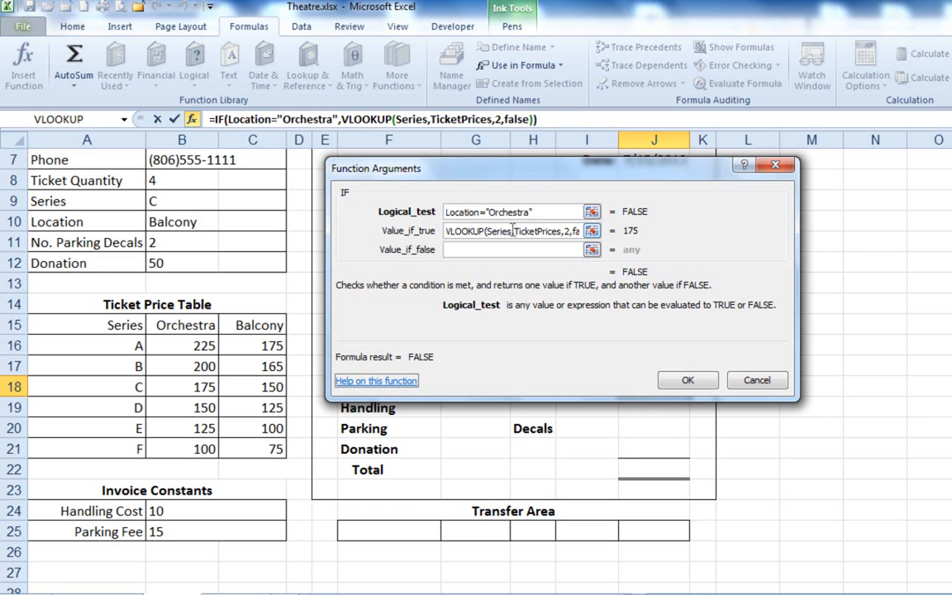
{"action": "left_click", "coordinate": [472, 234]}
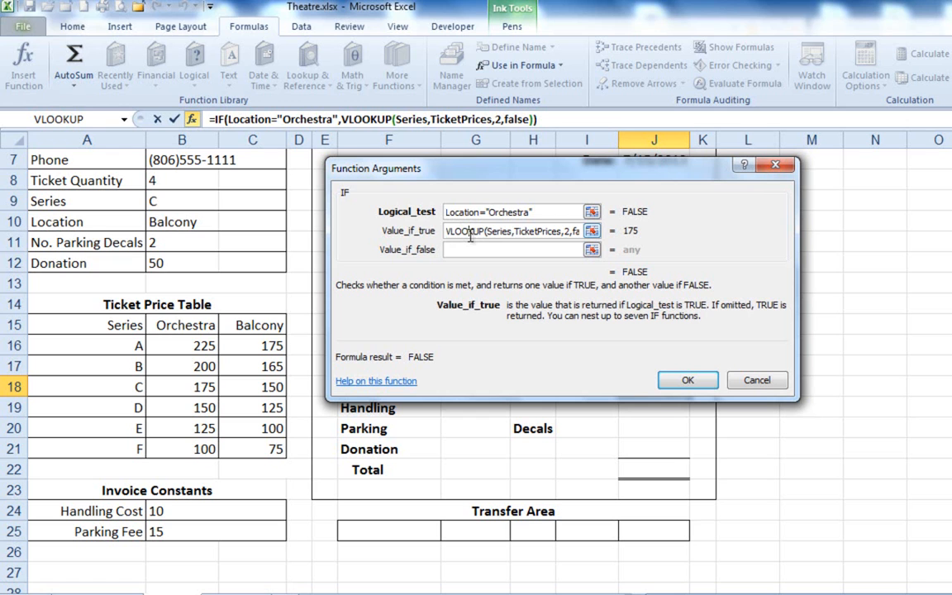
{"action": "left_click", "coordinate": [455, 251]}
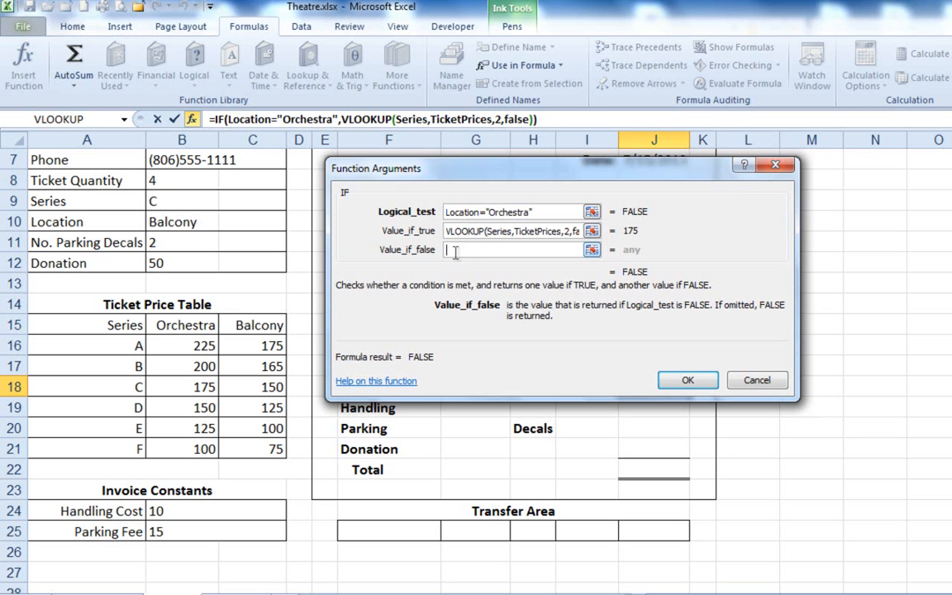
{"action": "left_click", "coordinate": [124, 119]}
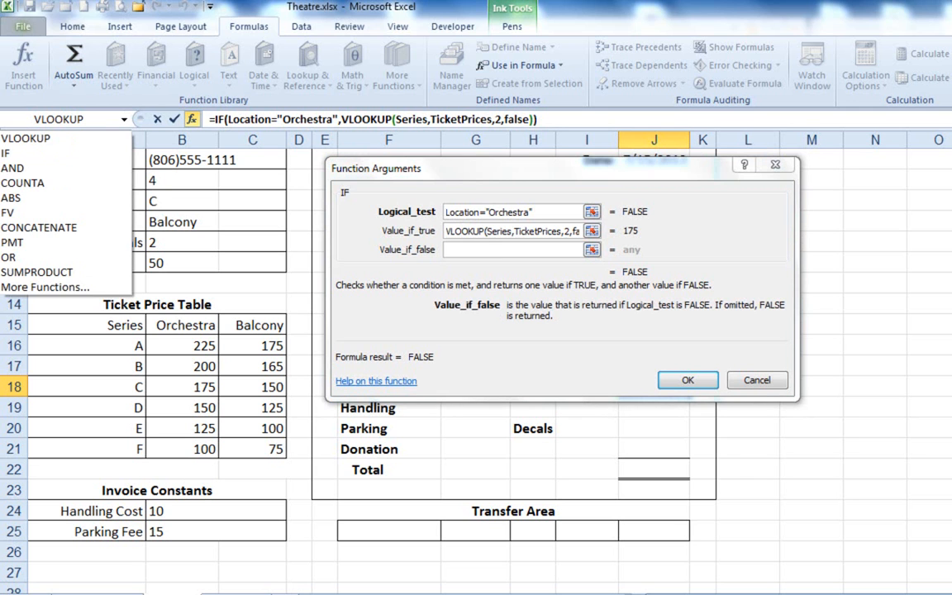
{"action": "left_click", "coordinate": [60, 138]}
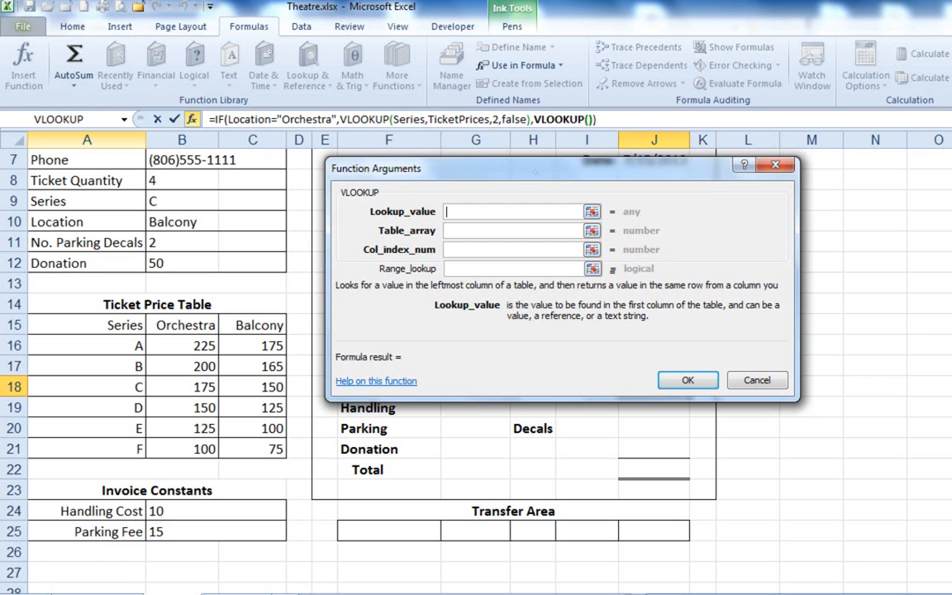
{"action": "left_click", "coordinate": [183, 201]}
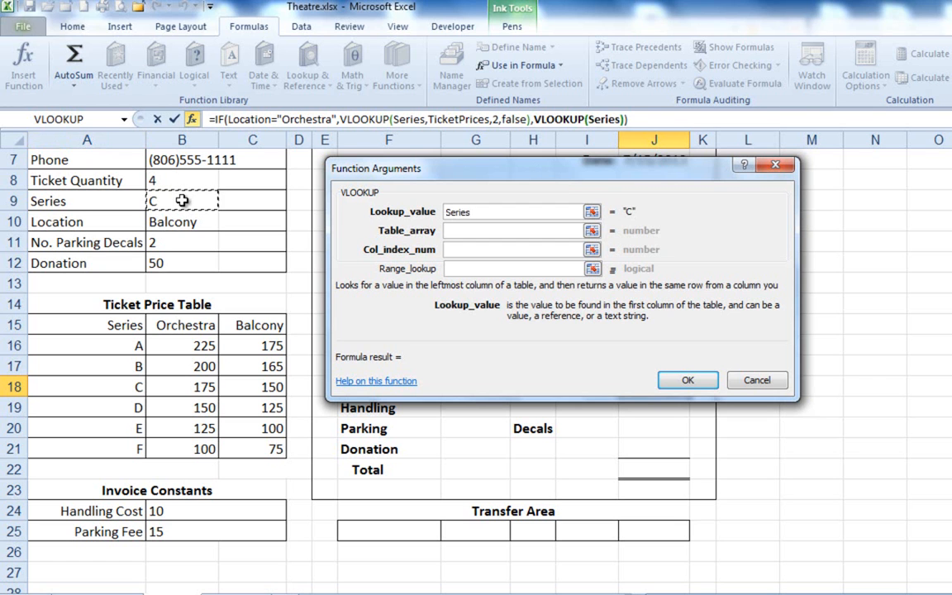
Set the second VLOOKUP's table array to TicketPrices (A16:C21), its column index number to 3 and its range lookup to False.
{"action": "left_click", "coordinate": [484, 230]}
{"action": "left_click_drag", "start_coordinate": [115, 346], "coordinate": [267, 447]}
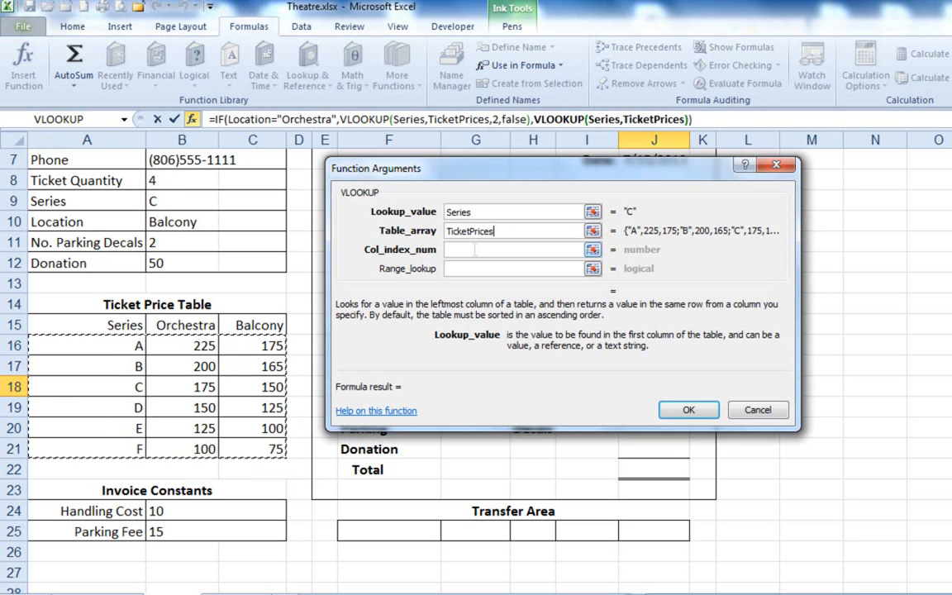
{"action": "left_click", "coordinate": [470, 251]}
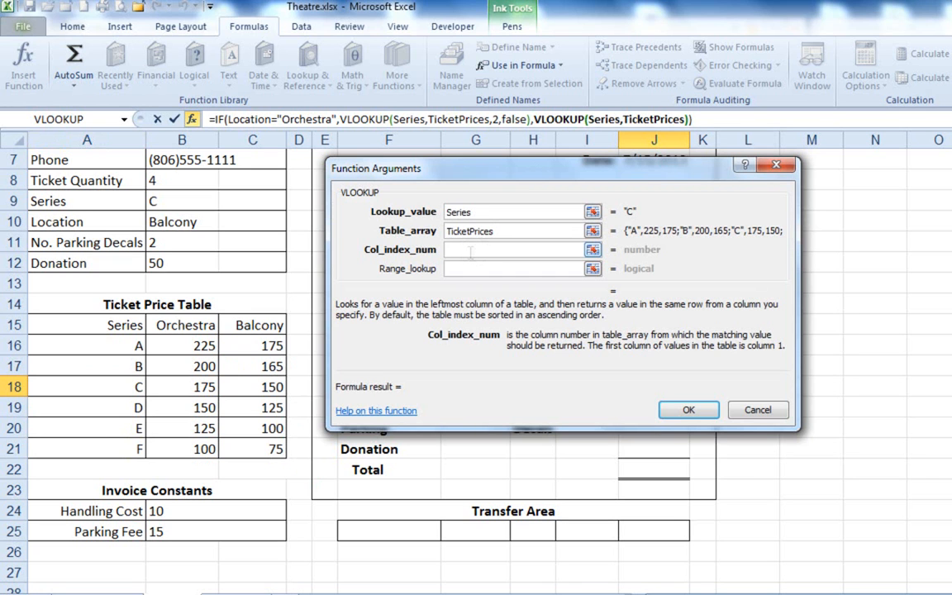
{"action": "type", "text": "3"}
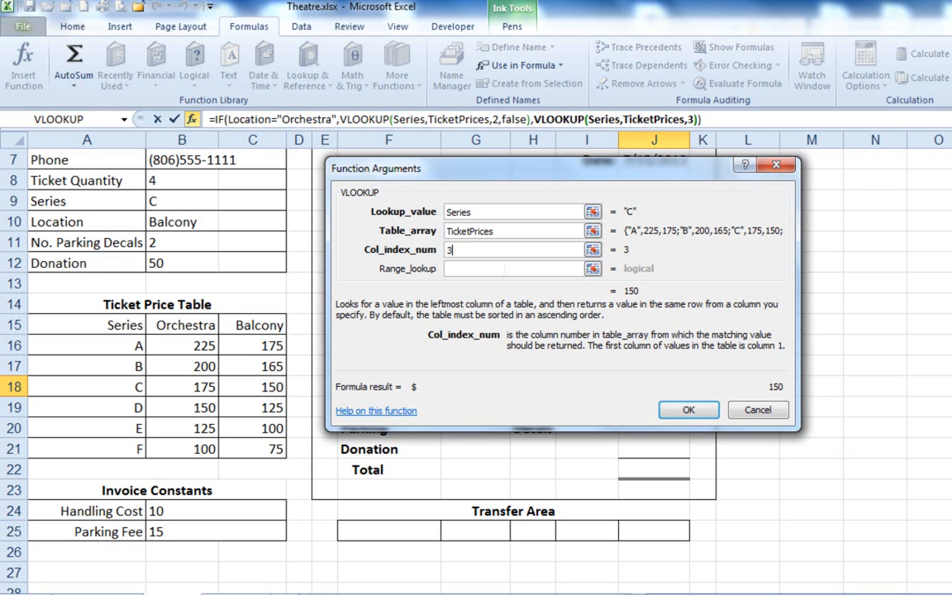
{"action": "left_click", "coordinate": [506, 268]}
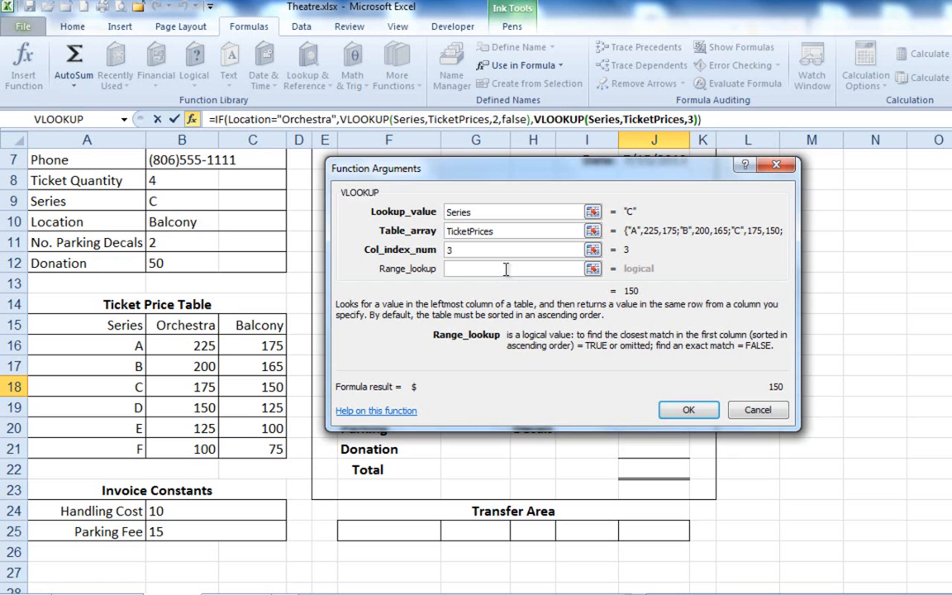
{"action": "type", "text": "False"}
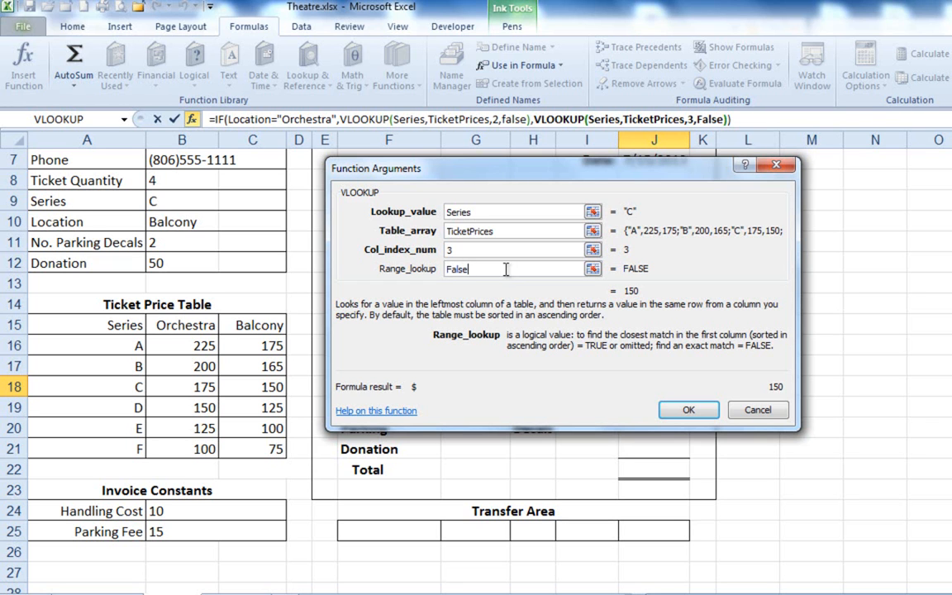
Return to the IF function, review its three arguments and complete the Ticket Cost formula in J18.
{"action": "left_click", "coordinate": [219, 116]}
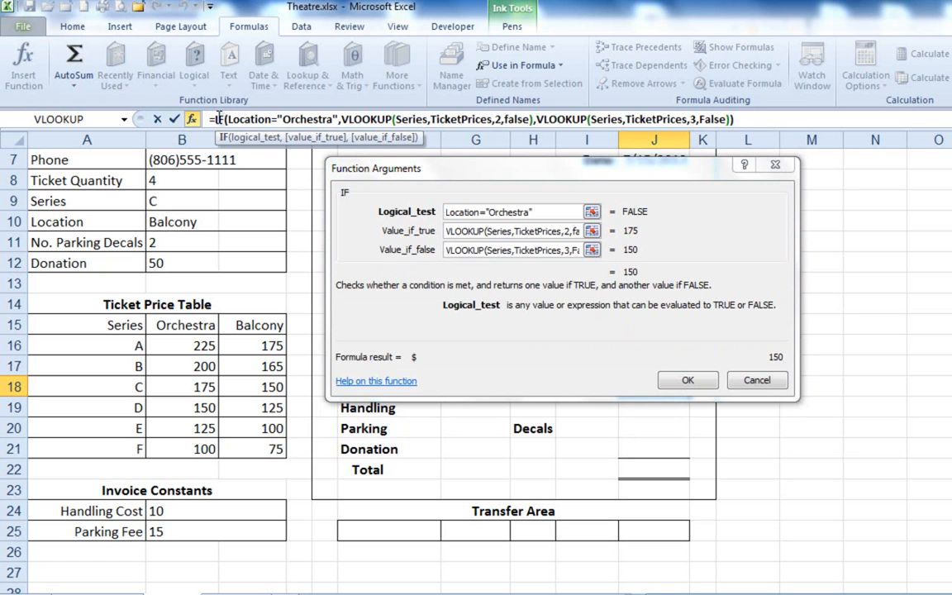
{"action": "left_click", "coordinate": [547, 213]}
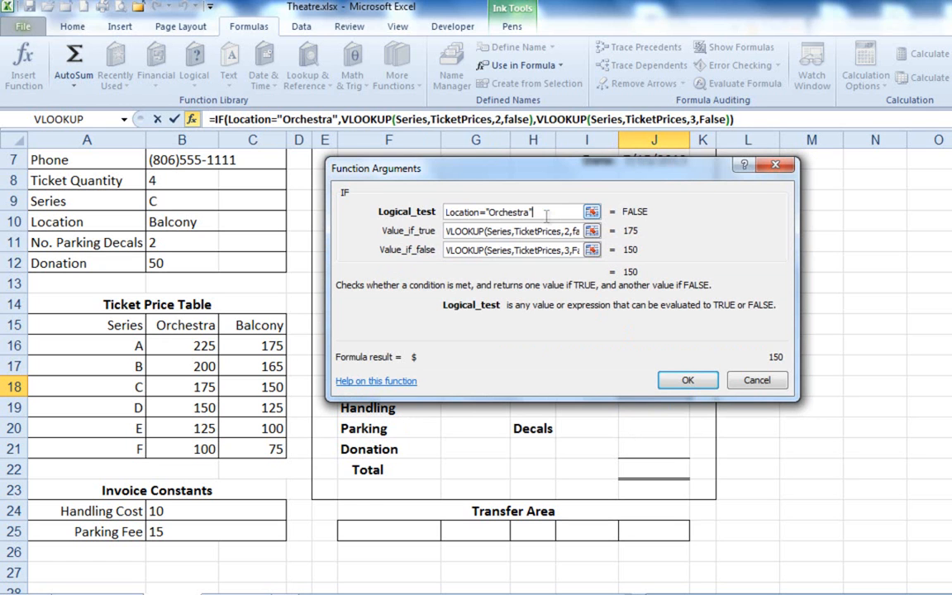
{"action": "left_click", "coordinate": [471, 231]}
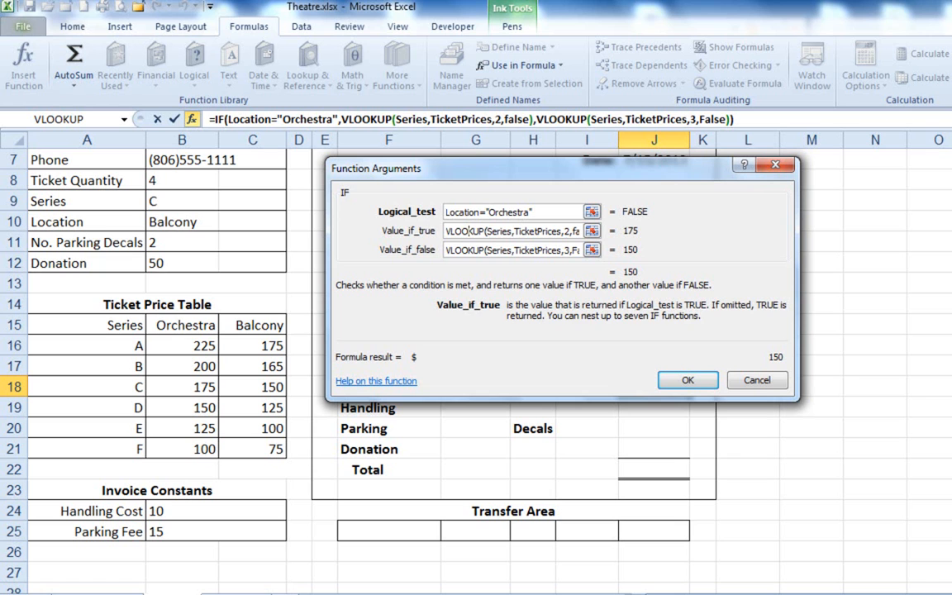
{"action": "left_click", "coordinate": [474, 251]}
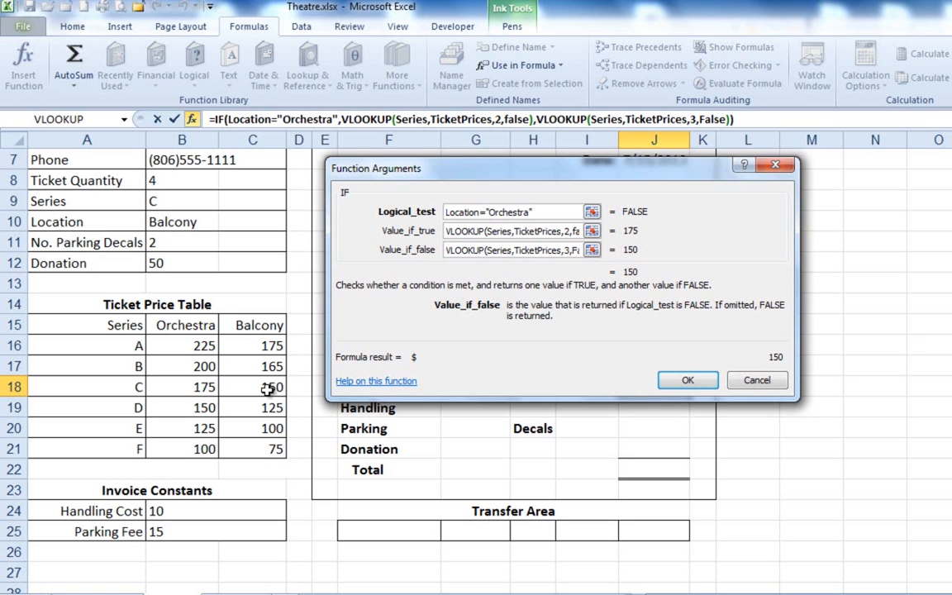
{"action": "left_click", "coordinate": [687, 380]}
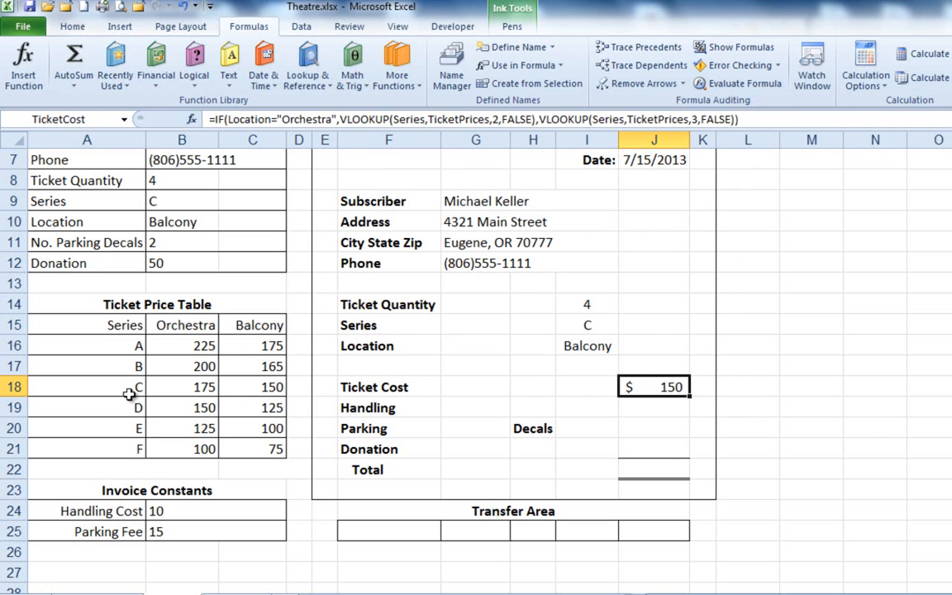
Examine the logical test, value-if-true and value-if-false parts of the Ticket Cost formula against the Series C prices in the Ticket Price Table.
{"action": "left_click", "coordinate": [251, 389]}
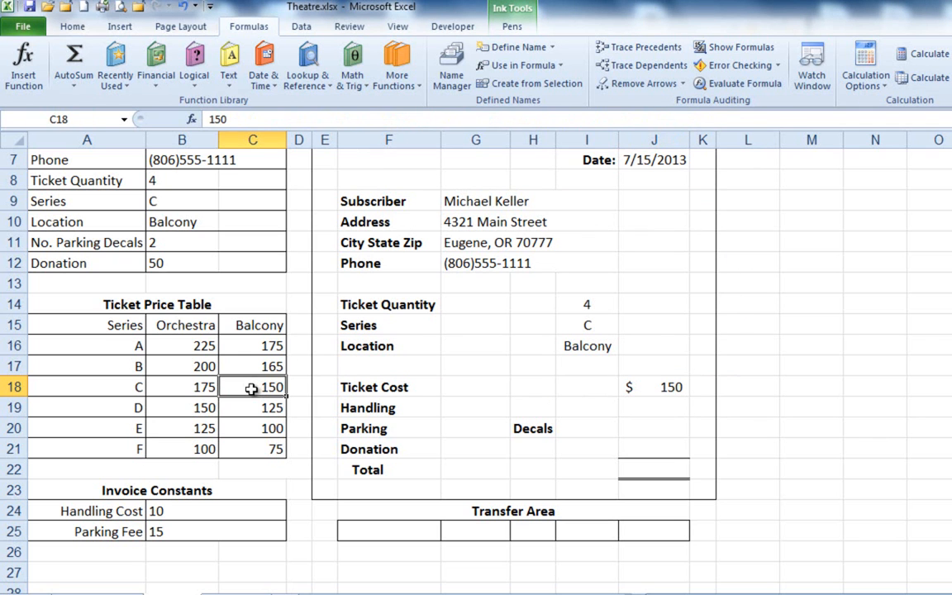
{"action": "left_click", "coordinate": [657, 388]}
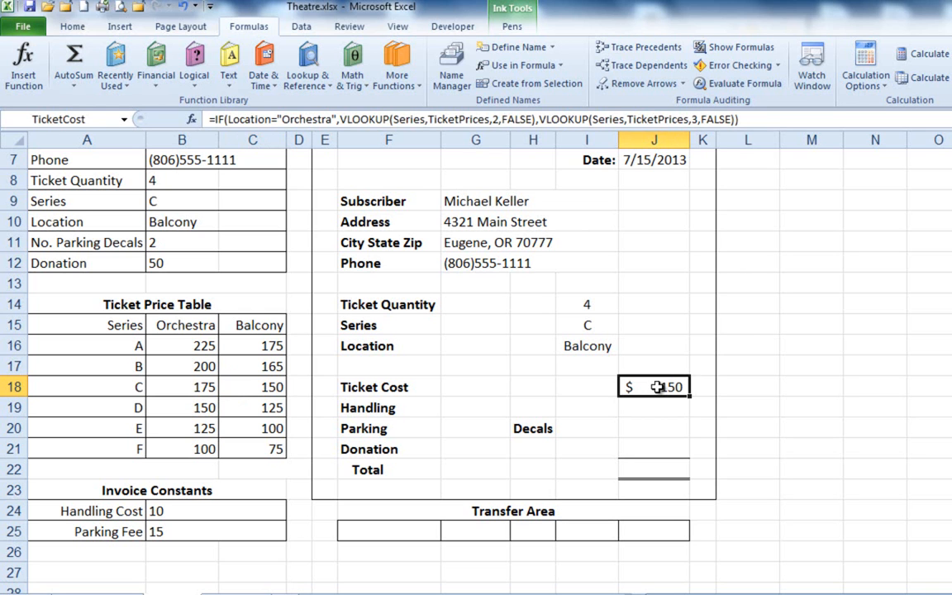
{"action": "double_click", "coordinate": [657, 388]}
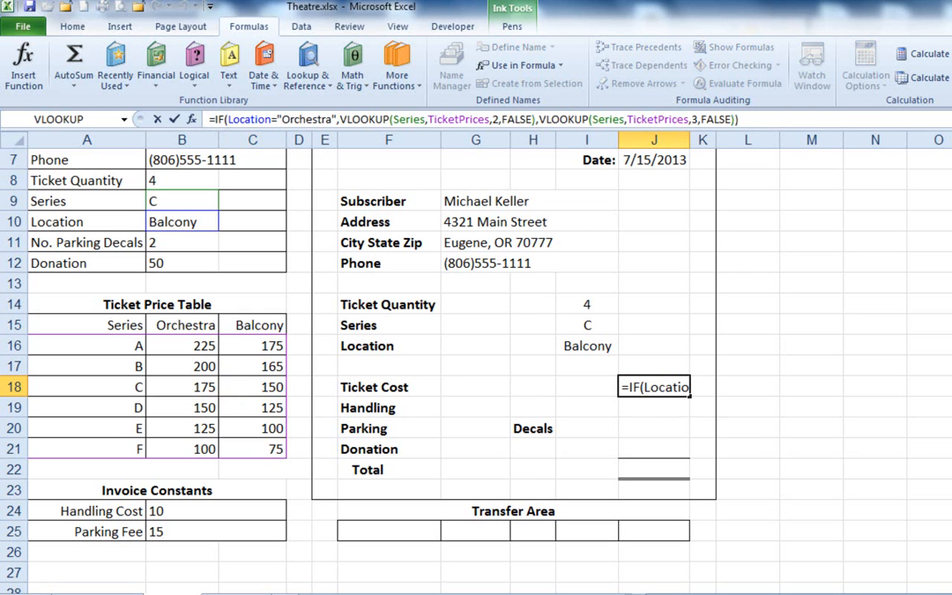
{"action": "left_click", "coordinate": [221, 119]}
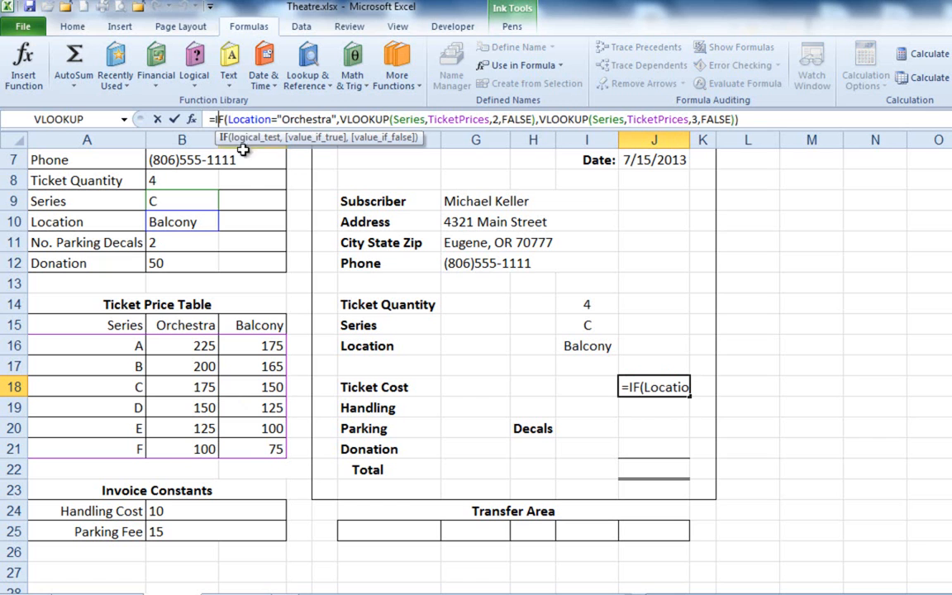
{"action": "left_click", "coordinate": [255, 139]}
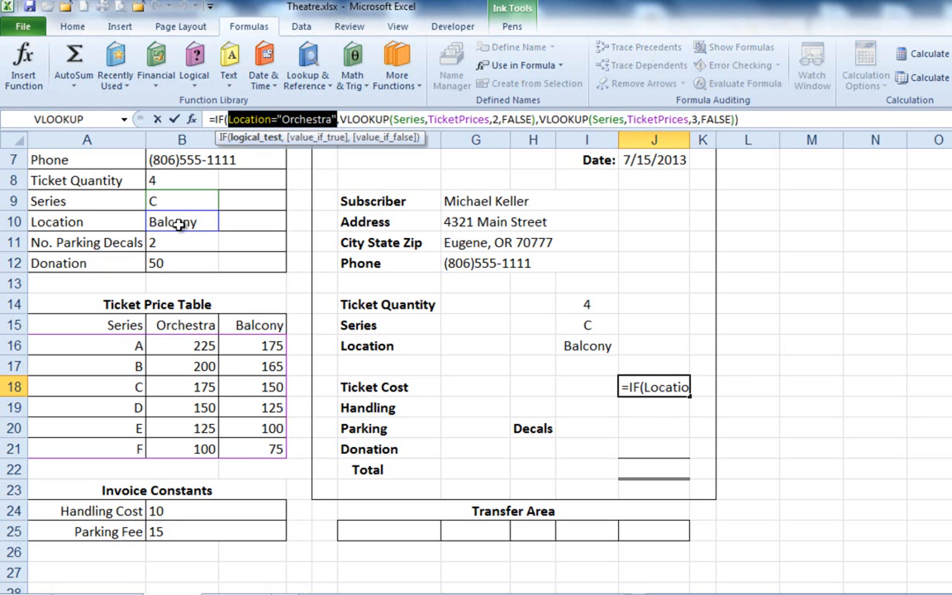
{"action": "left_click", "coordinate": [302, 137]}
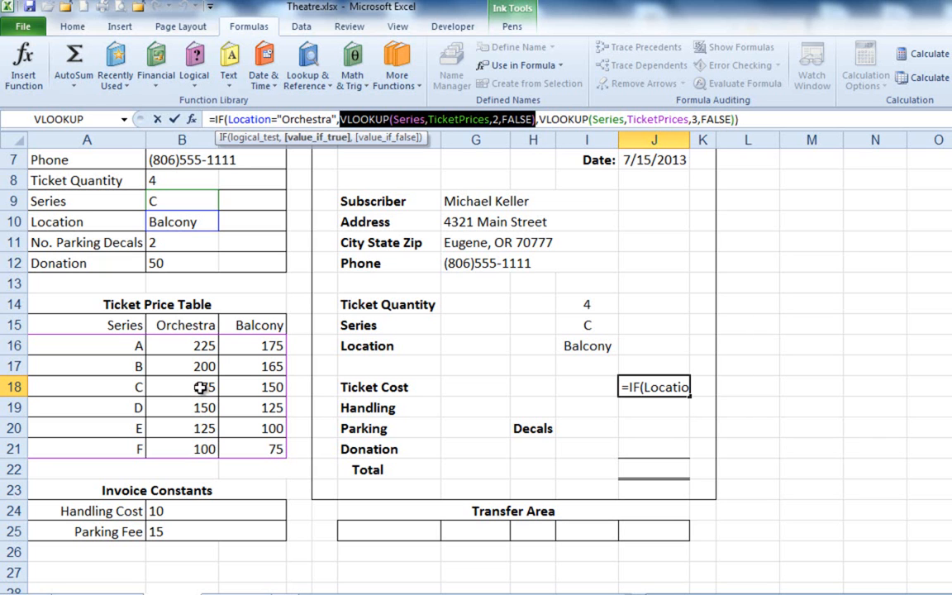
{"action": "left_click", "coordinate": [250, 138]}
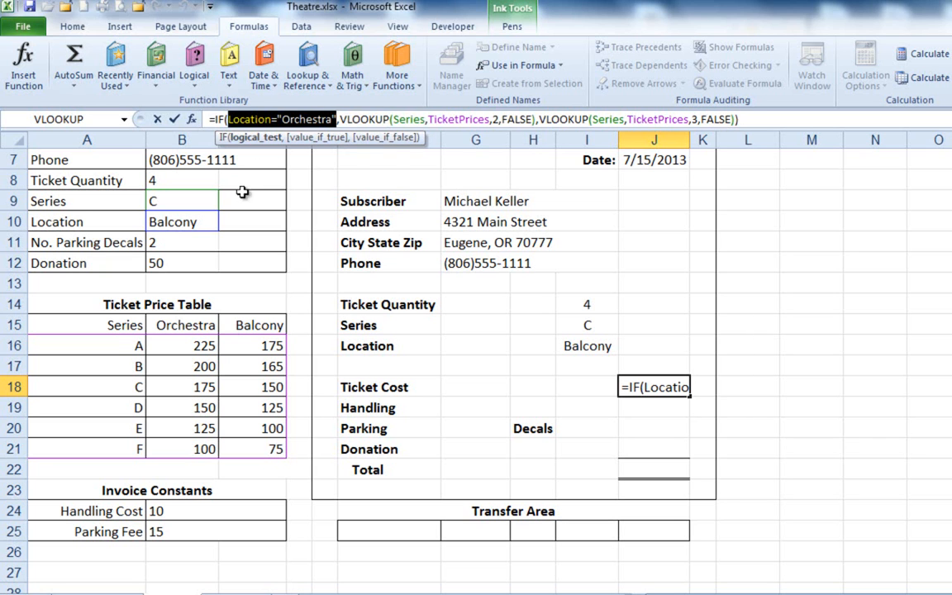
{"action": "left_click", "coordinate": [392, 138]}
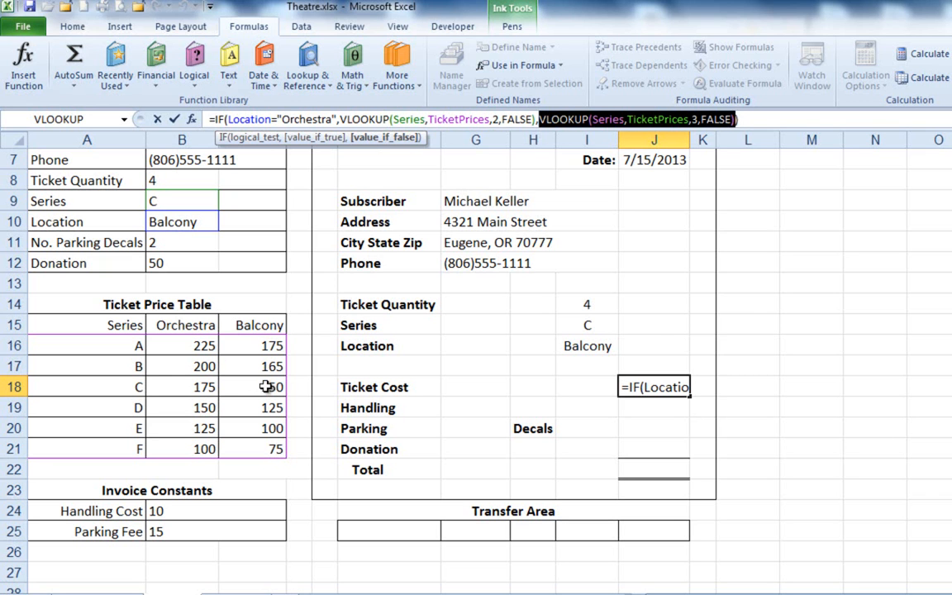
{"action": "key", "text": "ctrl+Return"}
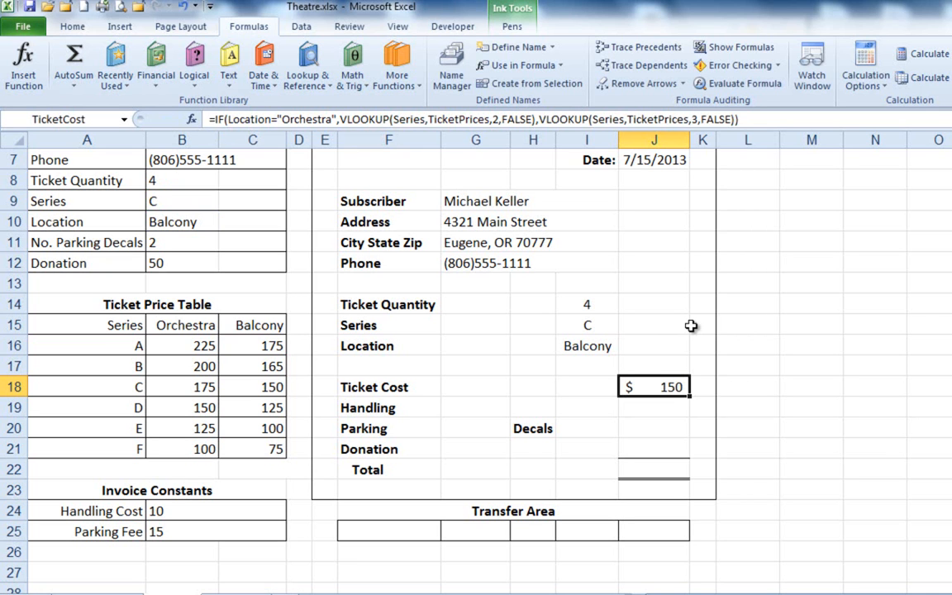
Enter a formula in the invoice's Handling cell J19 that refers to the defined name Handling_Cost.
{"action": "key", "text": "Down"}
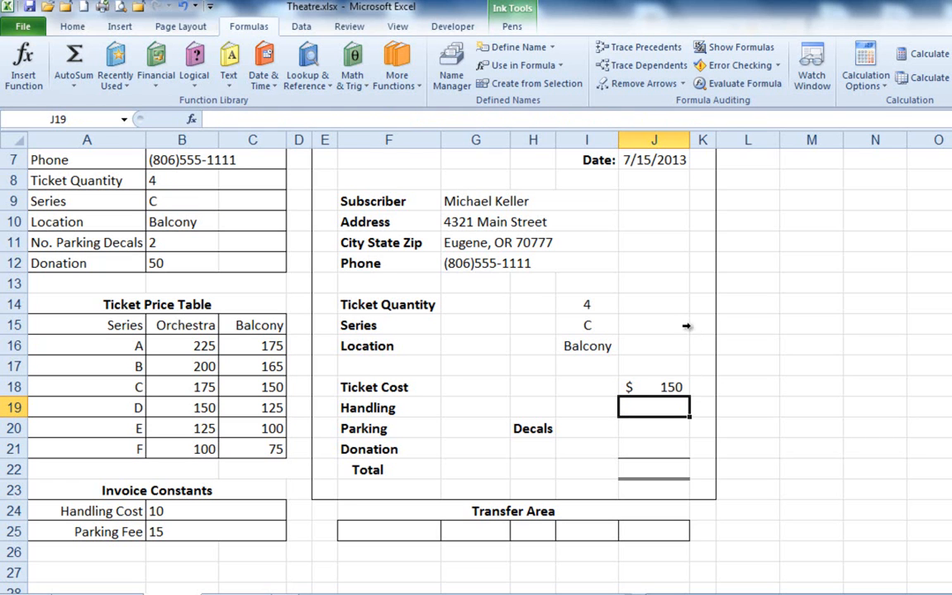
{"action": "left_click", "coordinate": [7, 571]}
{"action": "left_click", "coordinate": [655, 404]}
{"action": "type", "text": "=h"}
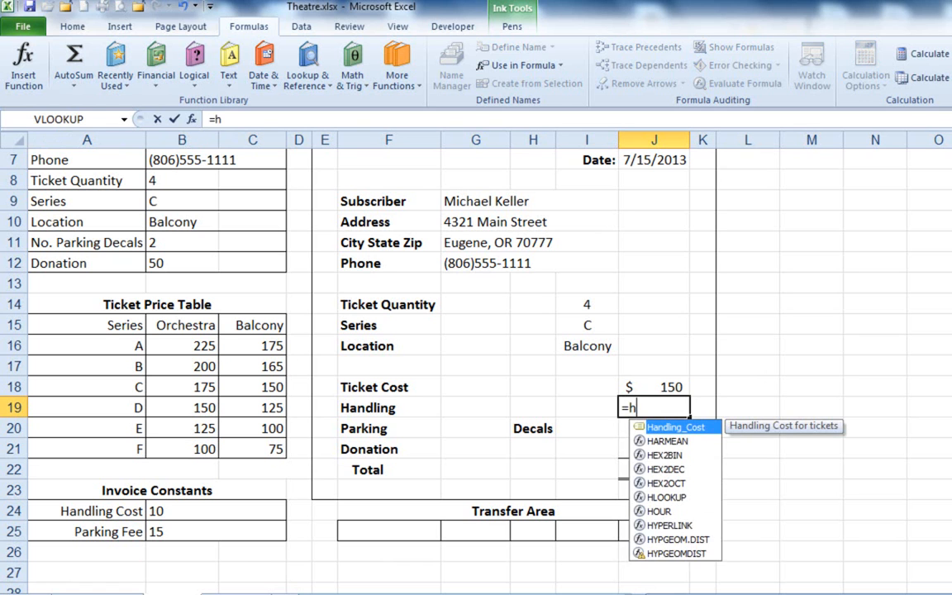
{"action": "key", "text": "Tab"}
{"action": "key", "text": "Return"}
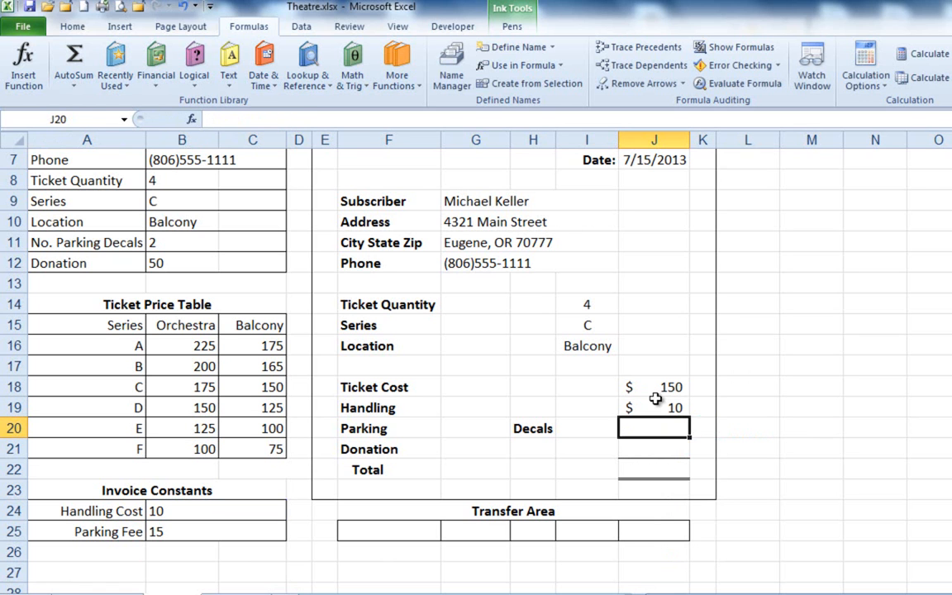
{"action": "type", "text": "="}
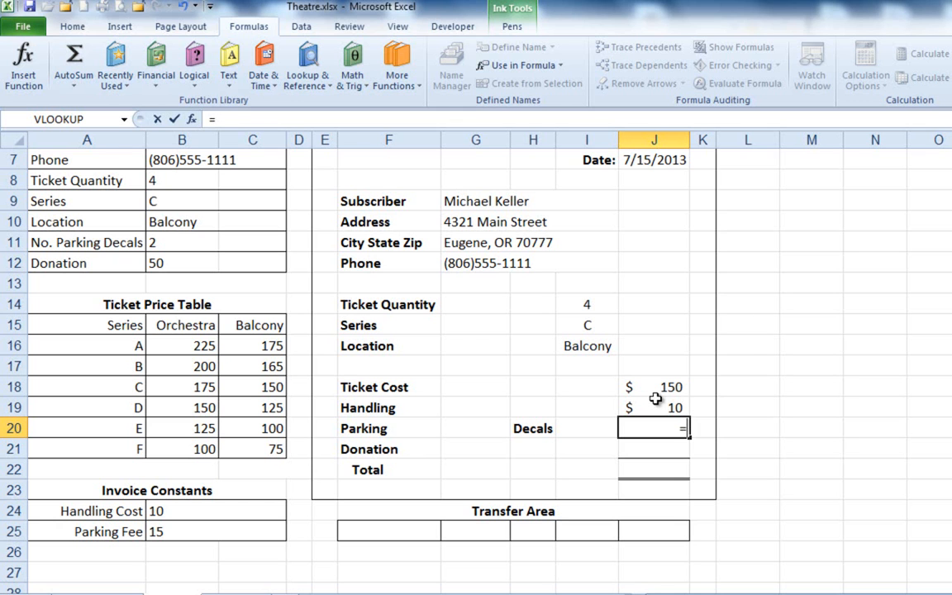
{"action": "left_click", "coordinate": [15, 552]}
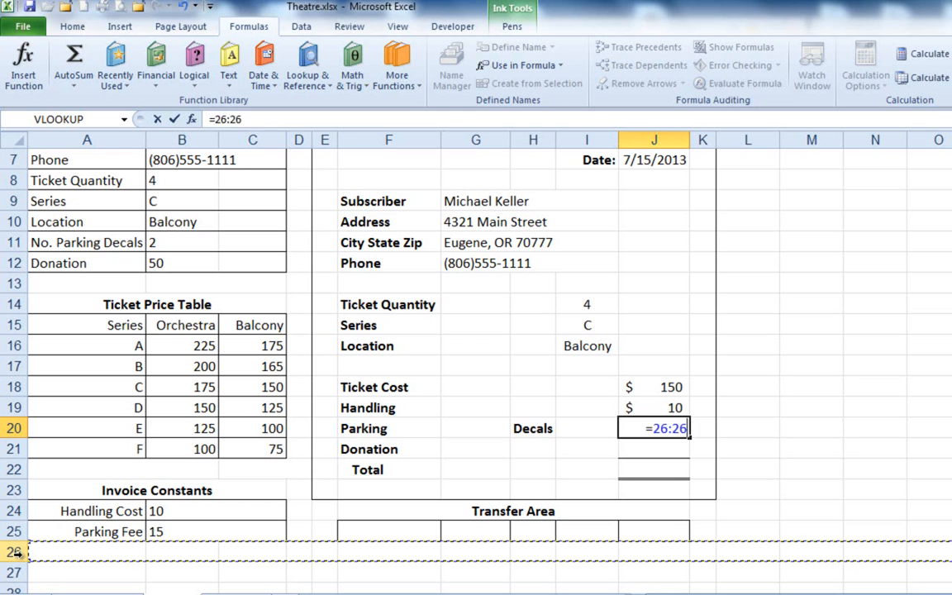
{"action": "type", "text": "d"}
{"action": "key", "text": "BackSpace"}
{"action": "key", "text": "BackSpace"}
{"action": "key", "text": "BackSpace"}
{"action": "key", "text": "BackSpace"}
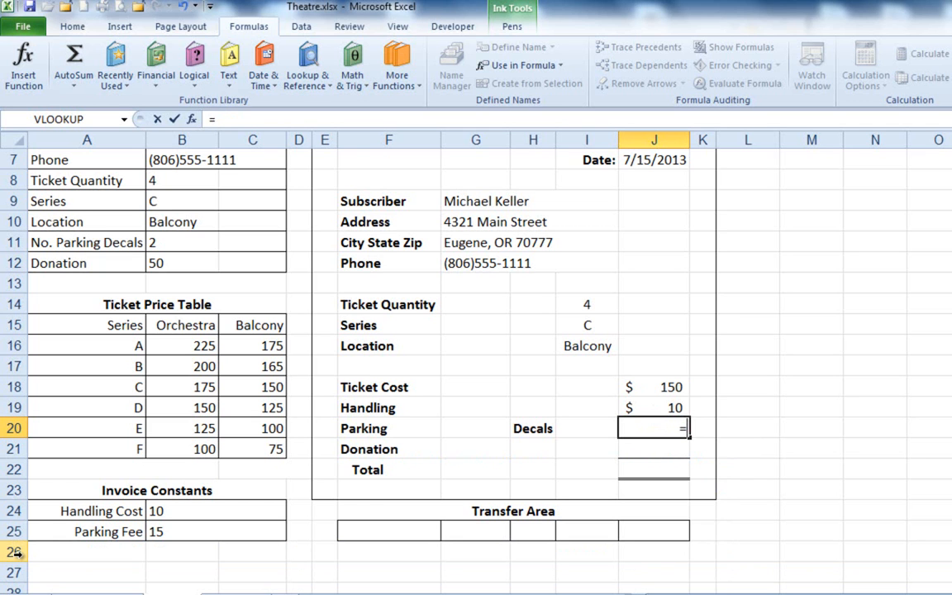
{"action": "type", "text": "deca"}
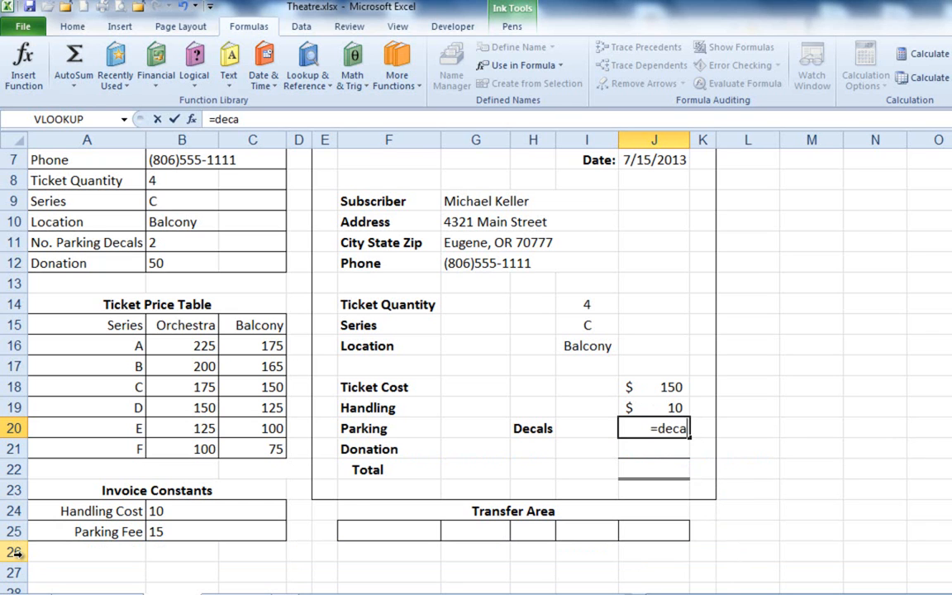
{"action": "key", "text": "Escape"}
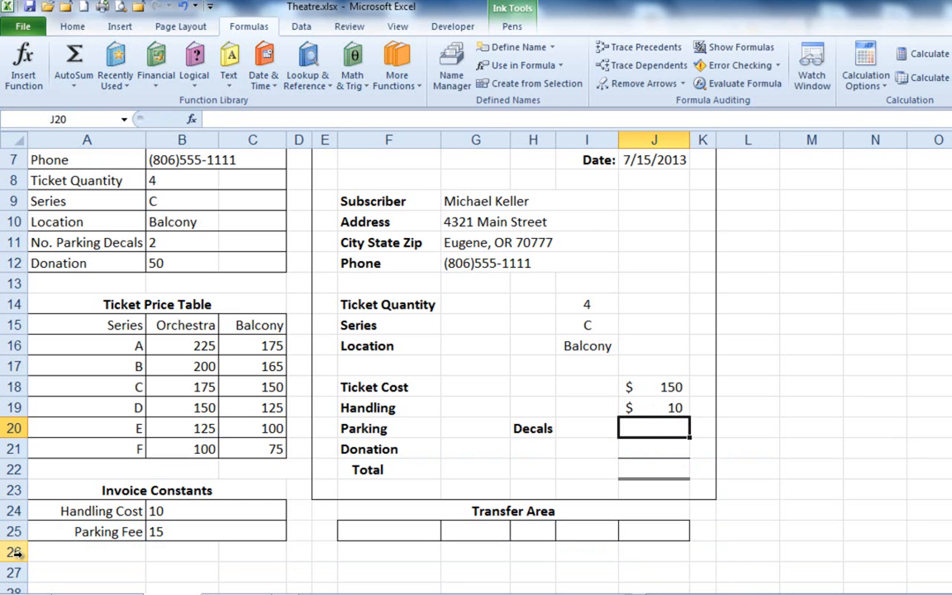
{"action": "type", "text": "=p"}
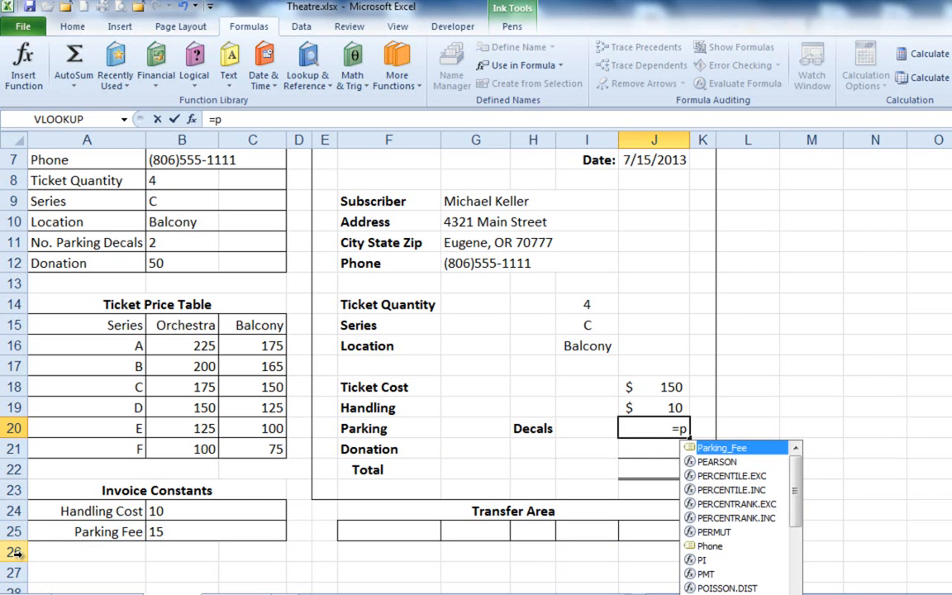
{"action": "left_click", "coordinate": [12, 586]}
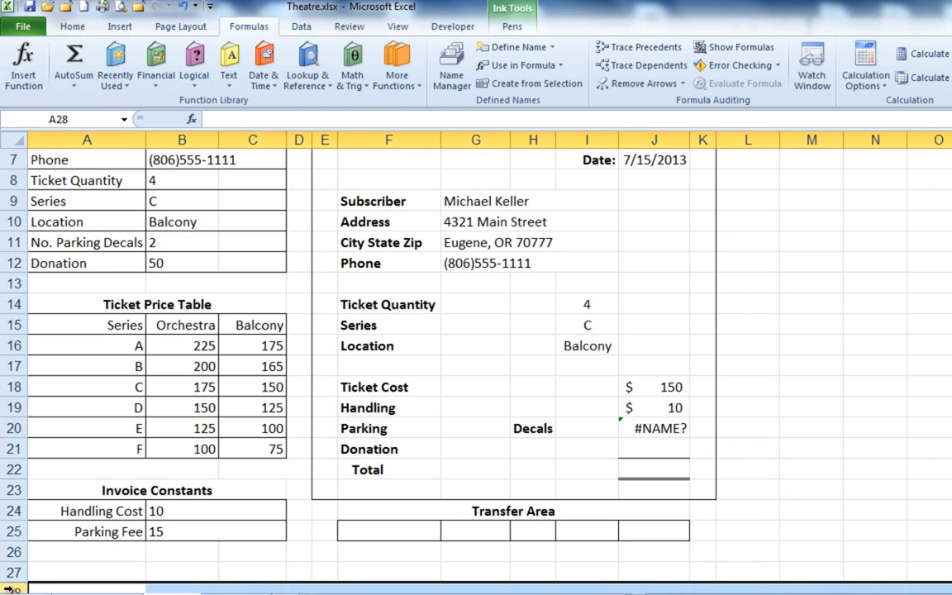
{"action": "left_click", "coordinate": [95, 593]}
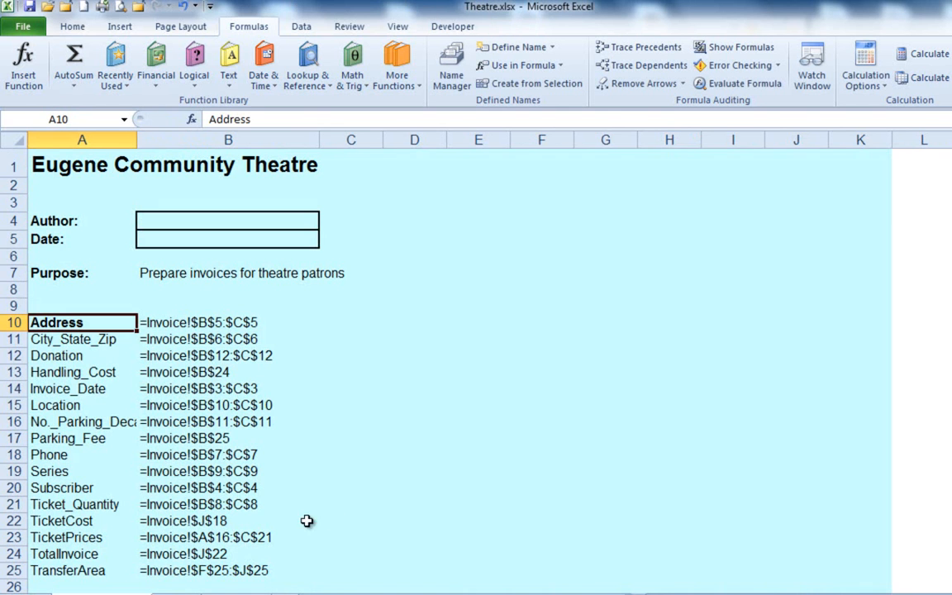
{"action": "left_click", "coordinate": [172, 592]}
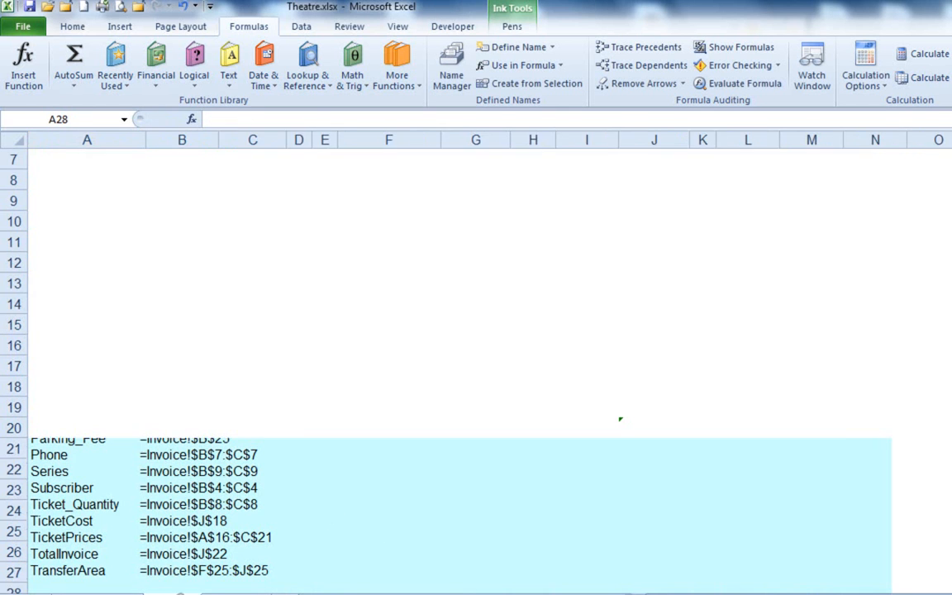
{"action": "left_click", "coordinate": [669, 429]}
{"action": "key", "text": "Delete"}
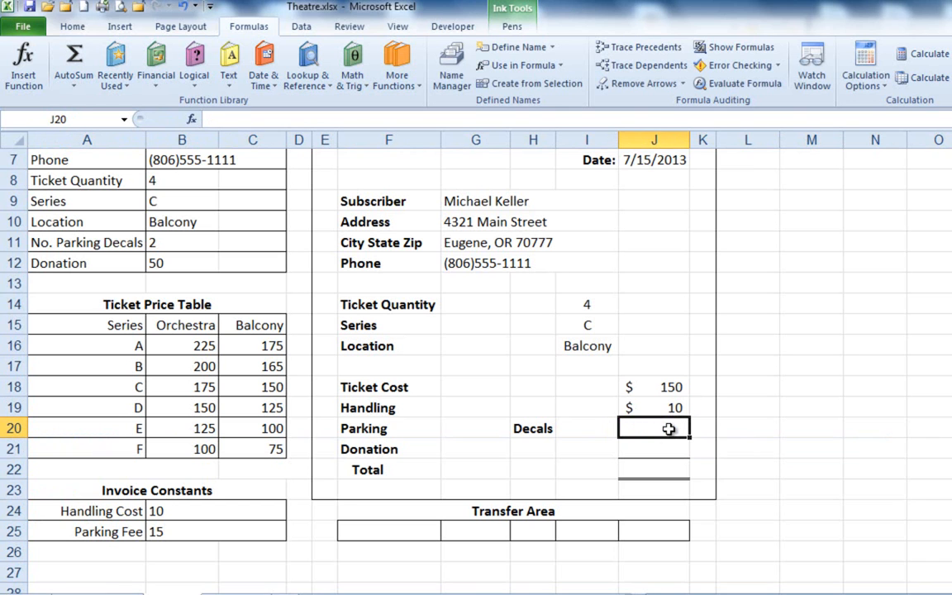
Enter a formula in the invoice's Parking cell J20 that multiplies Parking_Fee by No._Parking_Decals.
{"action": "type", "text": "=park"}
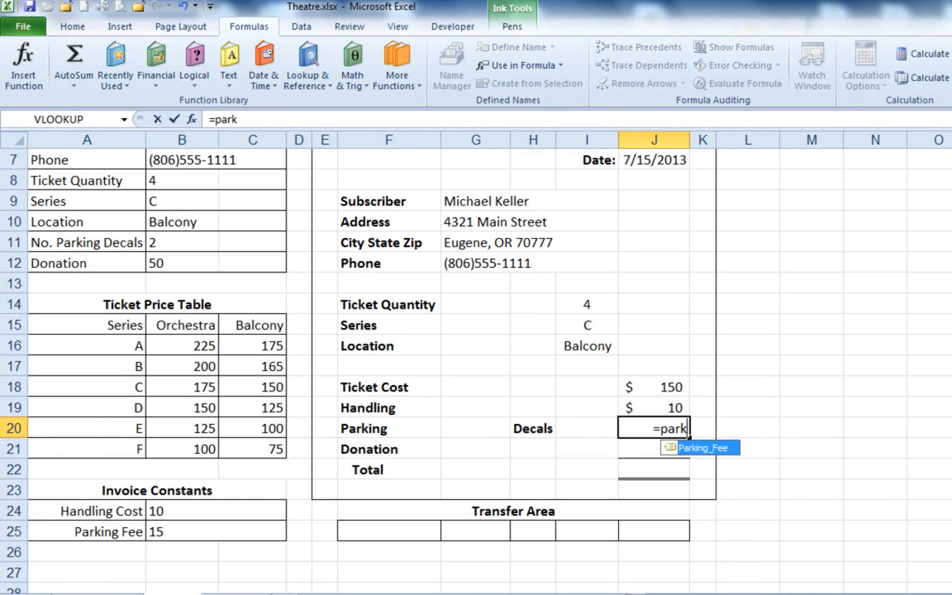
{"action": "key", "text": "Tab"}
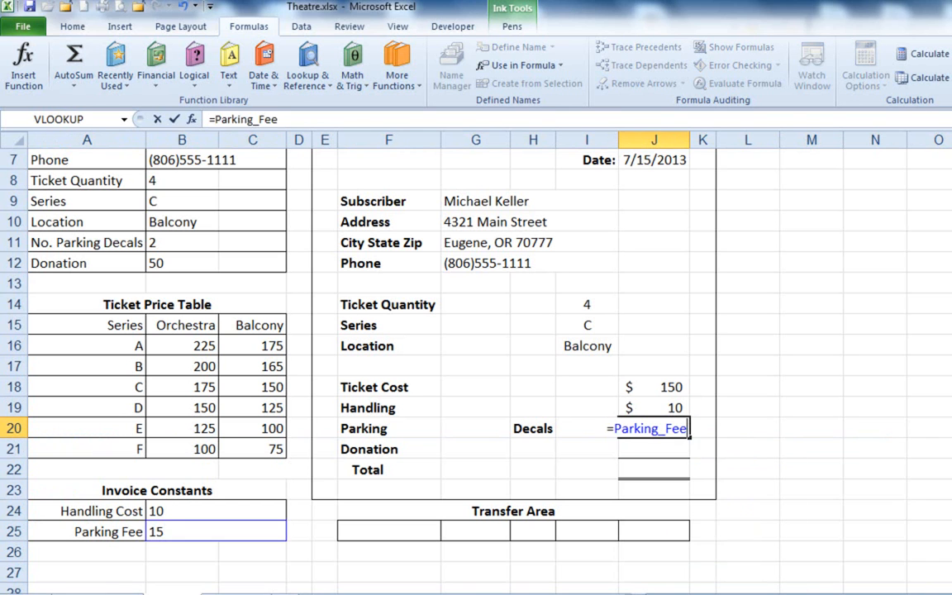
{"action": "type", "text": "*"}
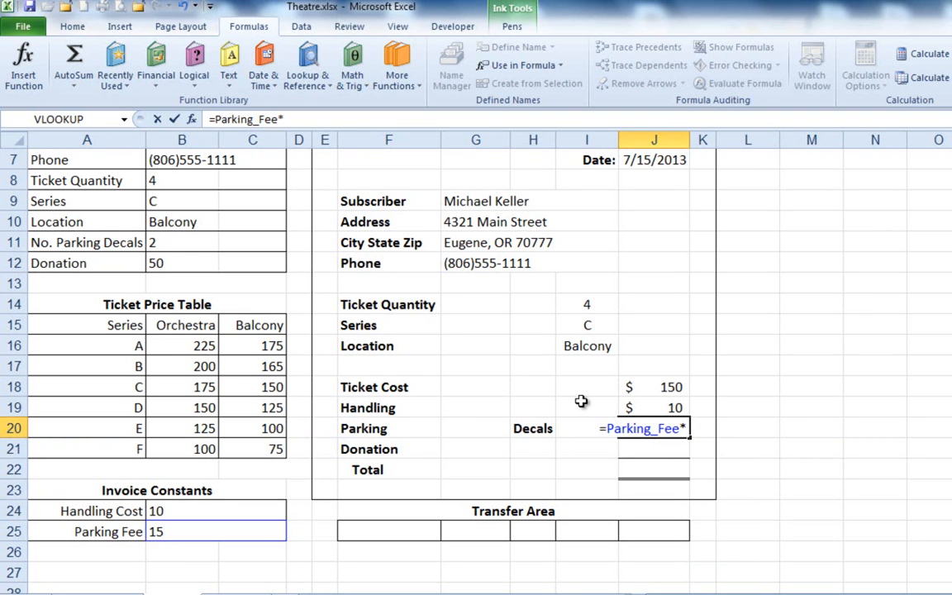
{"action": "left_click", "coordinate": [171, 237]}
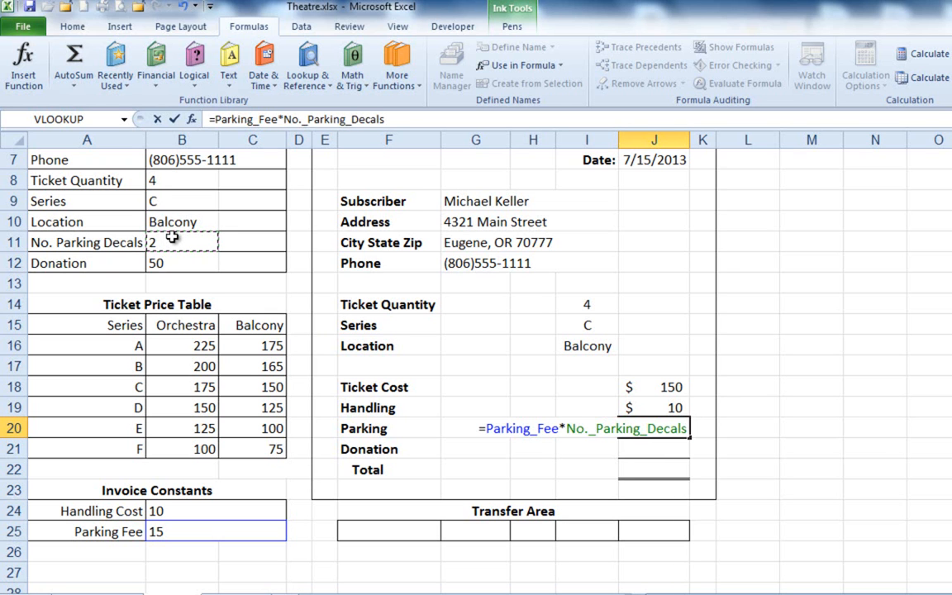
{"action": "key", "text": "Return"}
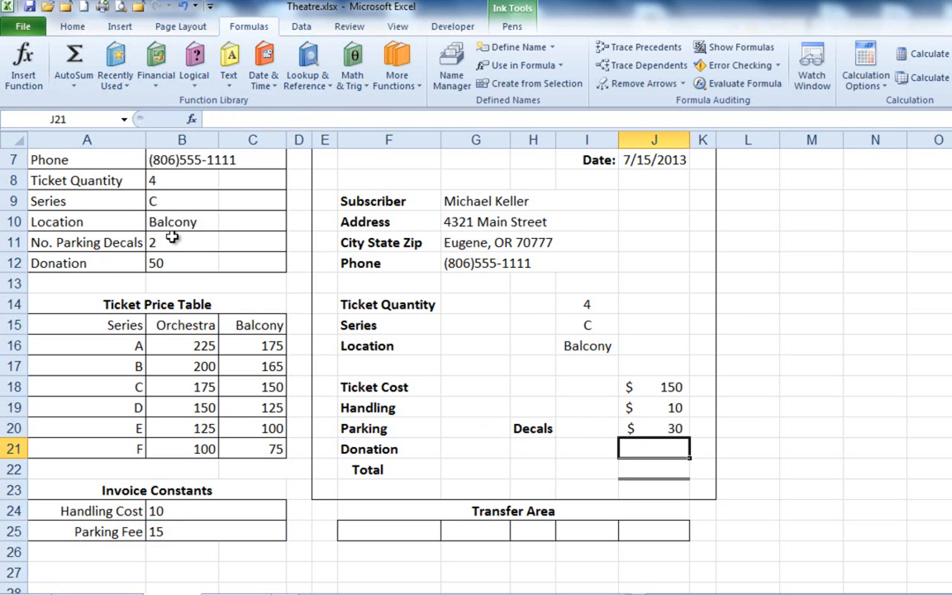
Enter a formula in the invoice's Donation cell J21 that refers to the defined name Donation.
{"action": "type", "text": "="}
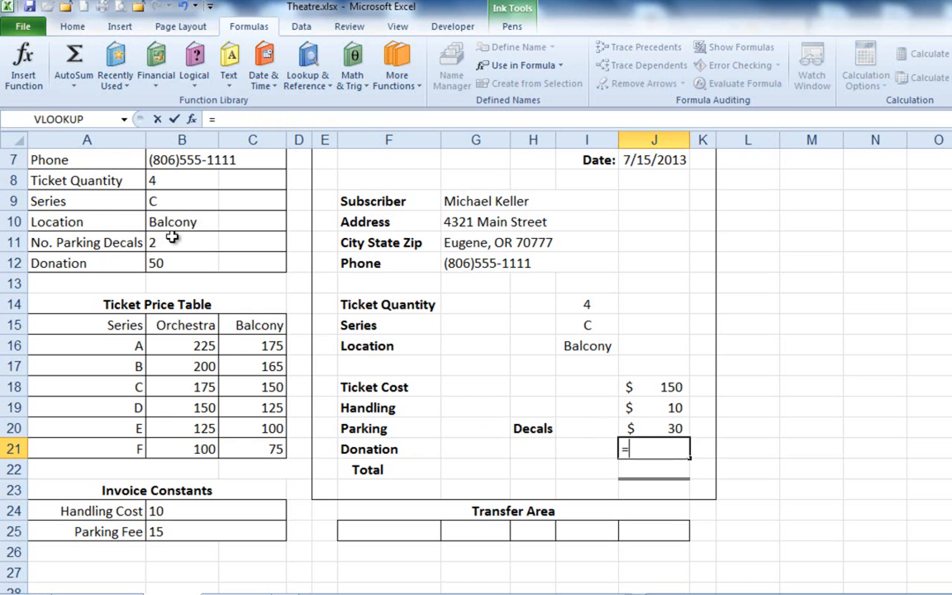
{"action": "type", "text": "d"}
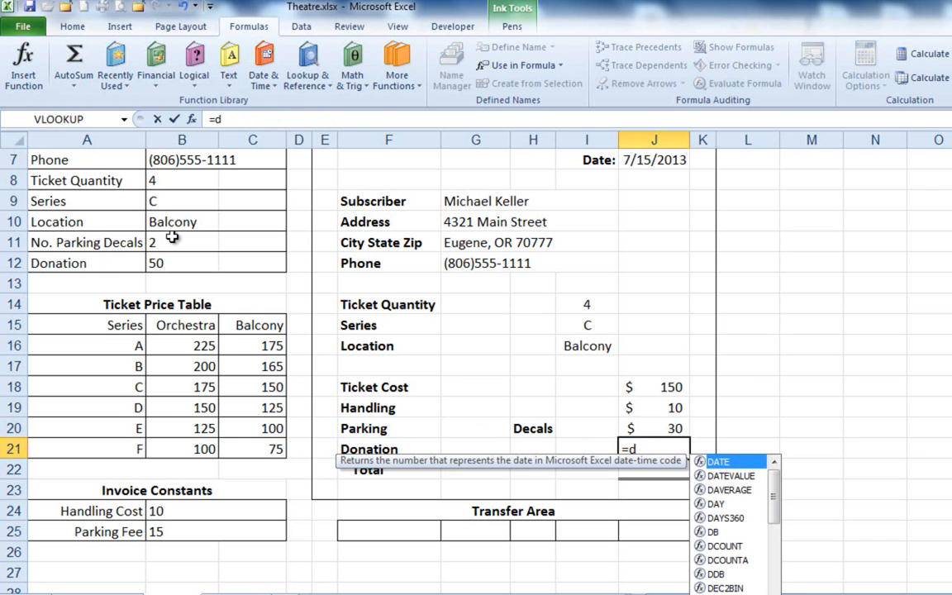
{"action": "type", "text": "on"}
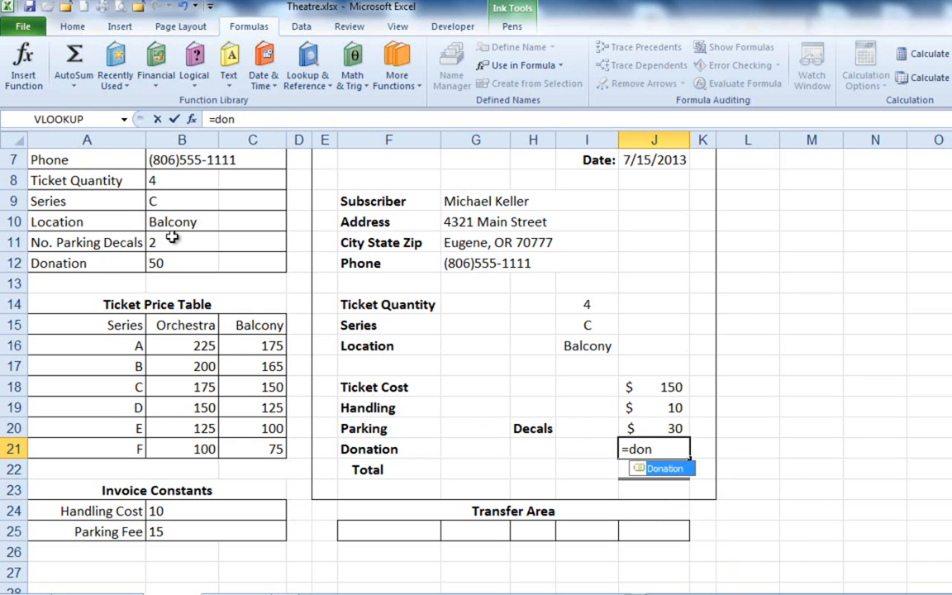
{"action": "key", "text": "Tab"}
{"action": "key", "text": "Return"}
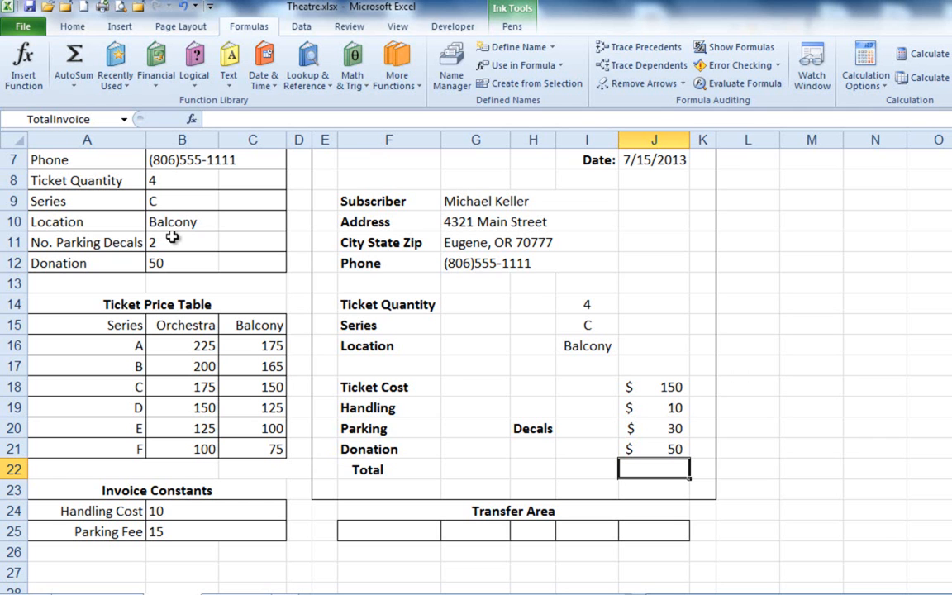
Total the invoice charges in cell J22 with a SUM of J18:J21.
{"action": "left_click", "coordinate": [72, 26]}
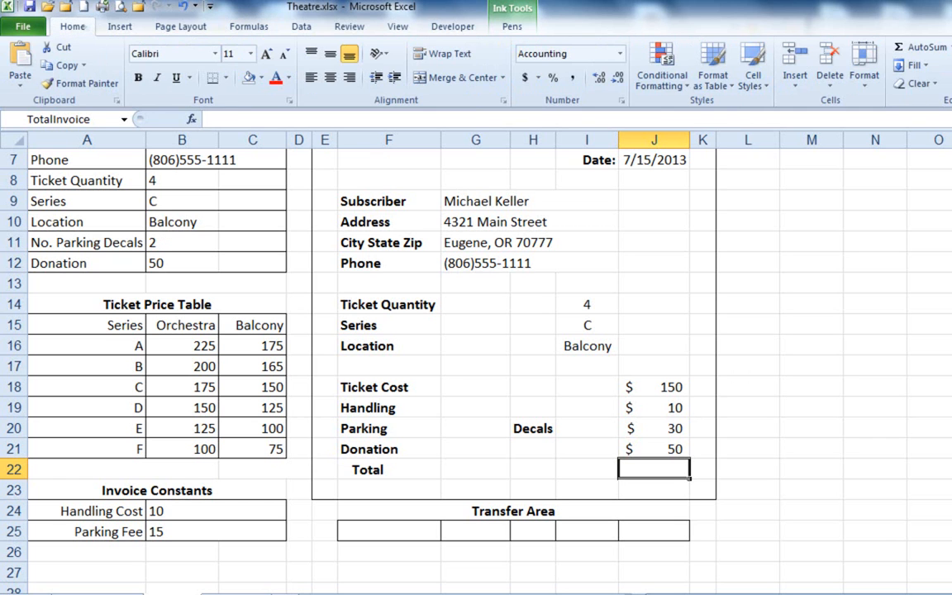
{"action": "left_click", "coordinate": [921, 47]}
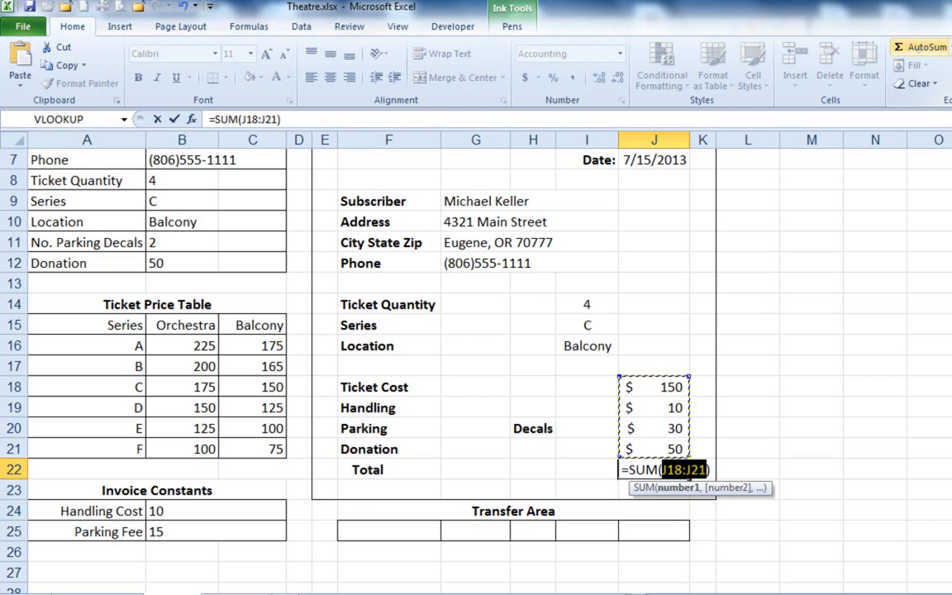
{"action": "left_click", "coordinate": [921, 47]}
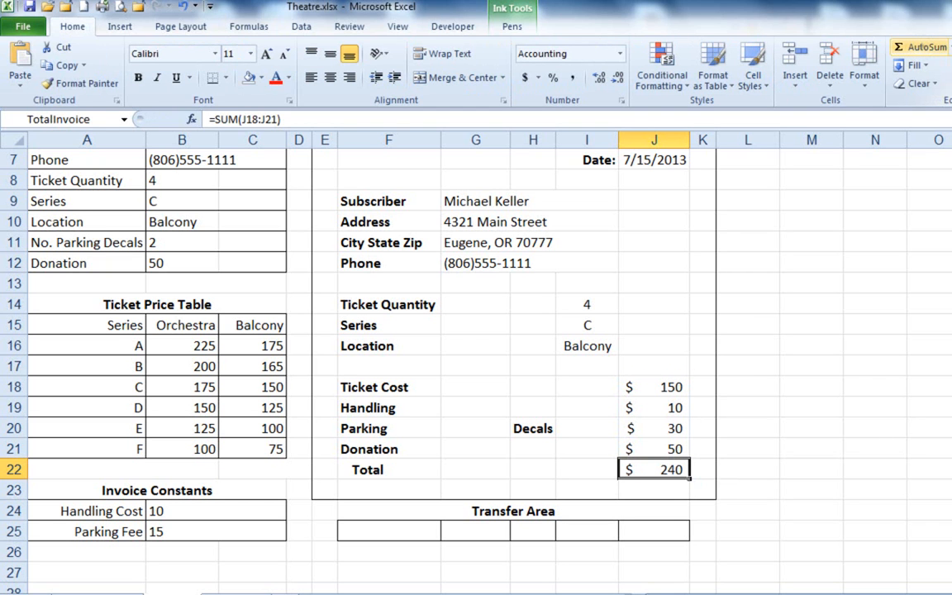
Check the Ticket Cost formula in J18 against the invoice's Ticket Quantity in I14.
{"action": "key", "text": "Up"}
{"action": "key", "text": "Up"}
{"action": "key", "text": "Up"}
{"action": "key", "text": "Up"}
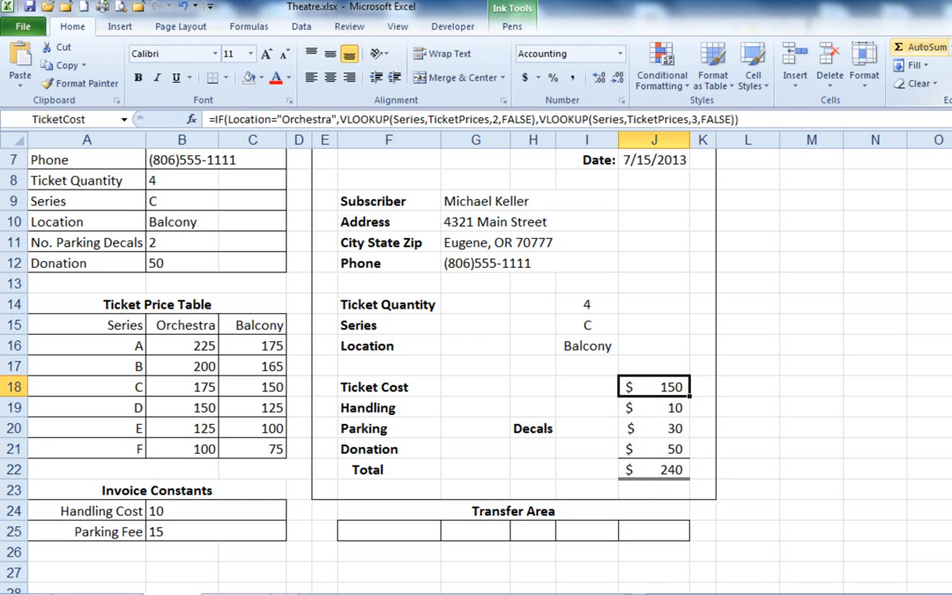
{"action": "key", "text": "Up"}
{"action": "key", "text": "Up"}
{"action": "key", "text": "Up"}
{"action": "key", "text": "Up"}
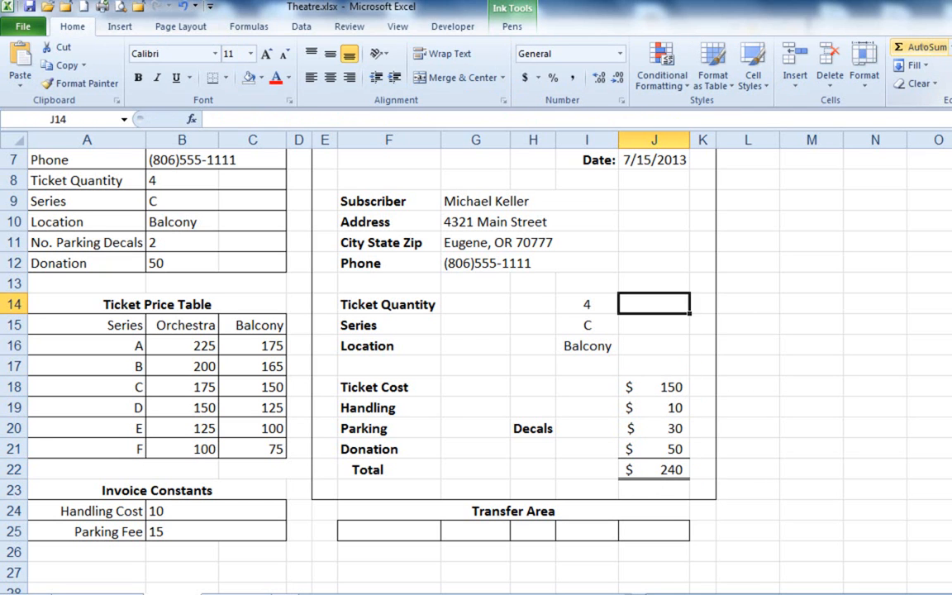
{"action": "key", "text": "Left"}
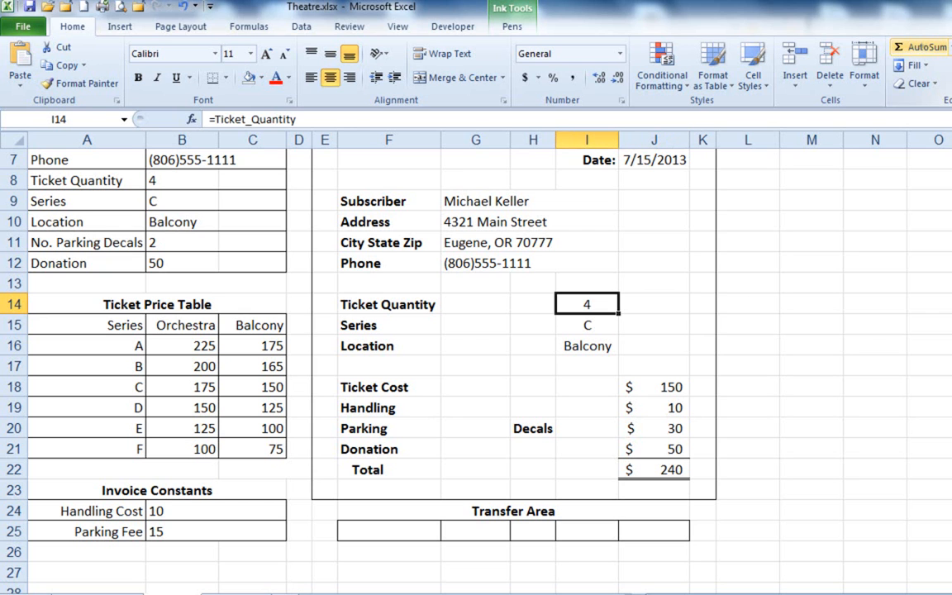
{"action": "key", "text": "Down"}
{"action": "key", "text": "Down"}
{"action": "key", "text": "Down"}
{"action": "key", "text": "Down"}
{"action": "key", "text": "Right"}
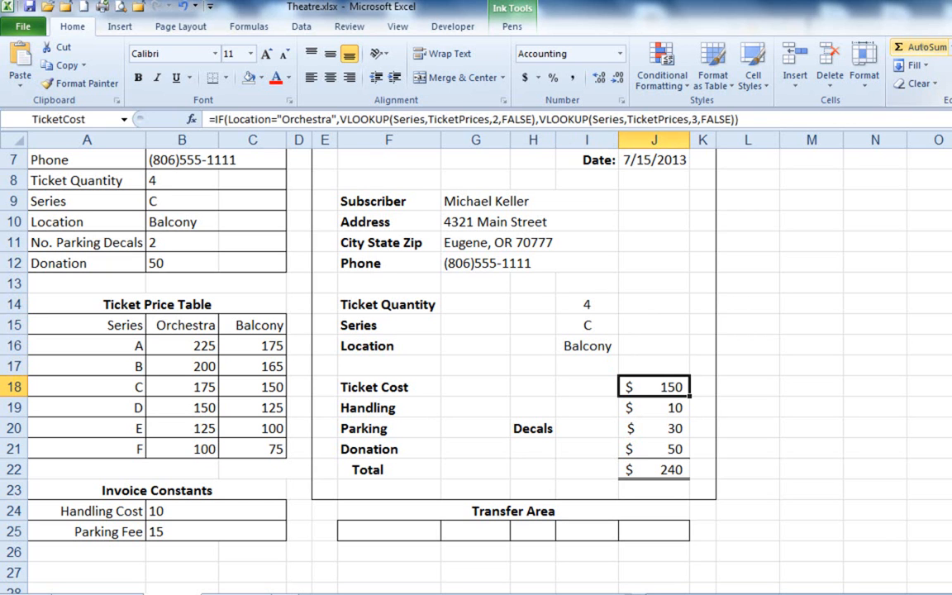
Multiply the whole IF formula in the Ticket Cost cell J18 by Ticket_Quantity.
{"action": "key", "text": "F2"}
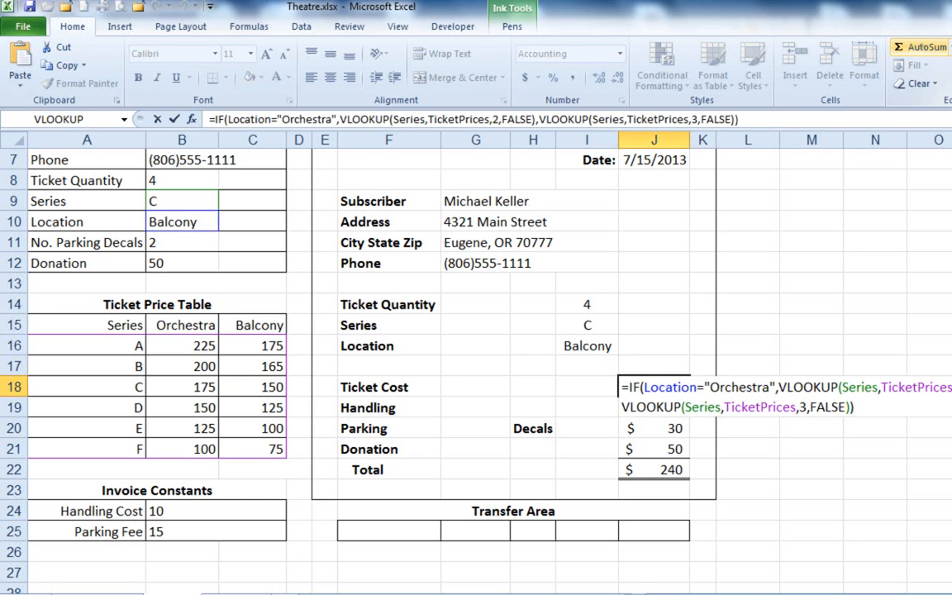
{"action": "key", "text": "Escape"}
{"action": "key", "text": "F2"}
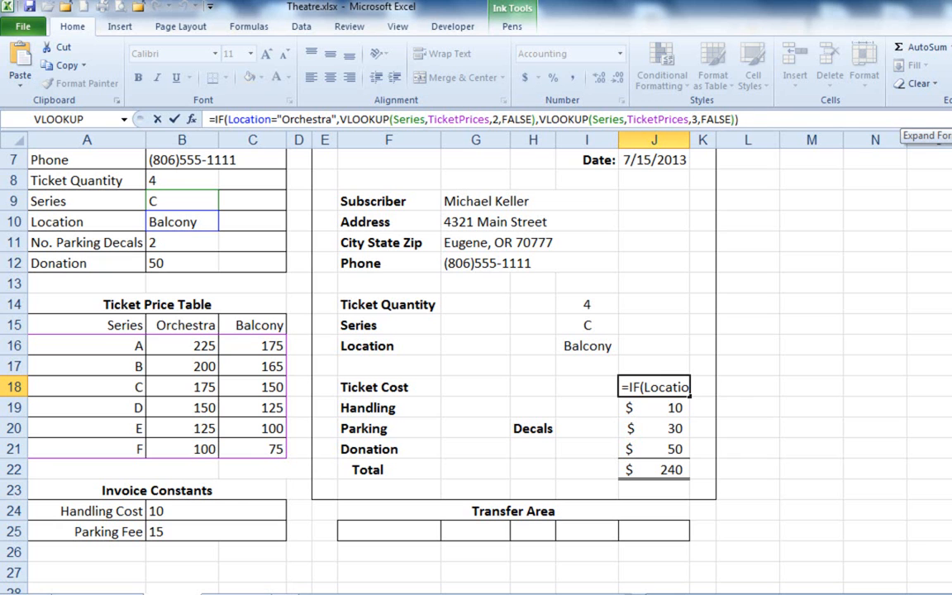
{"action": "type", "text": "*"}
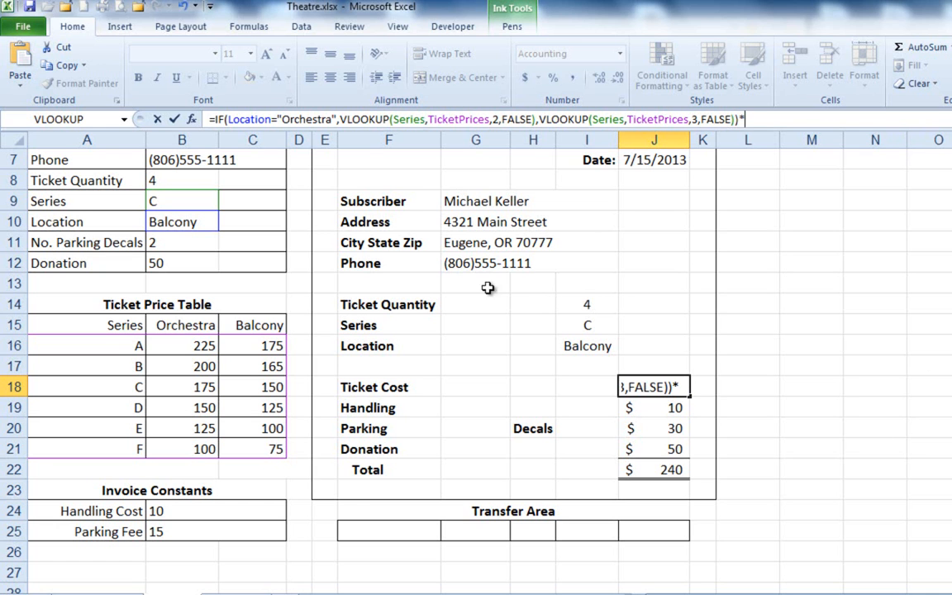
{"action": "left_click", "coordinate": [186, 180]}
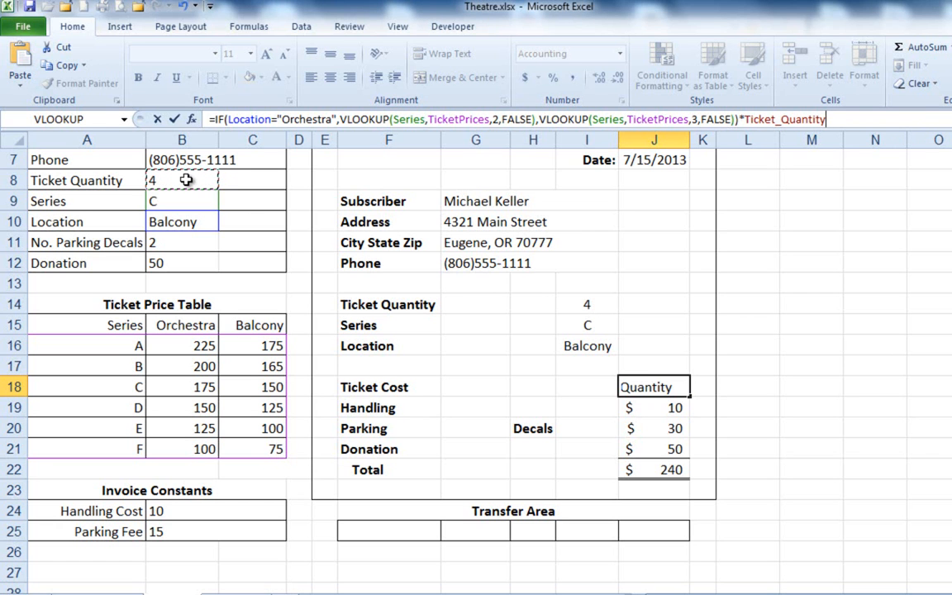
{"action": "key", "text": "Return"}
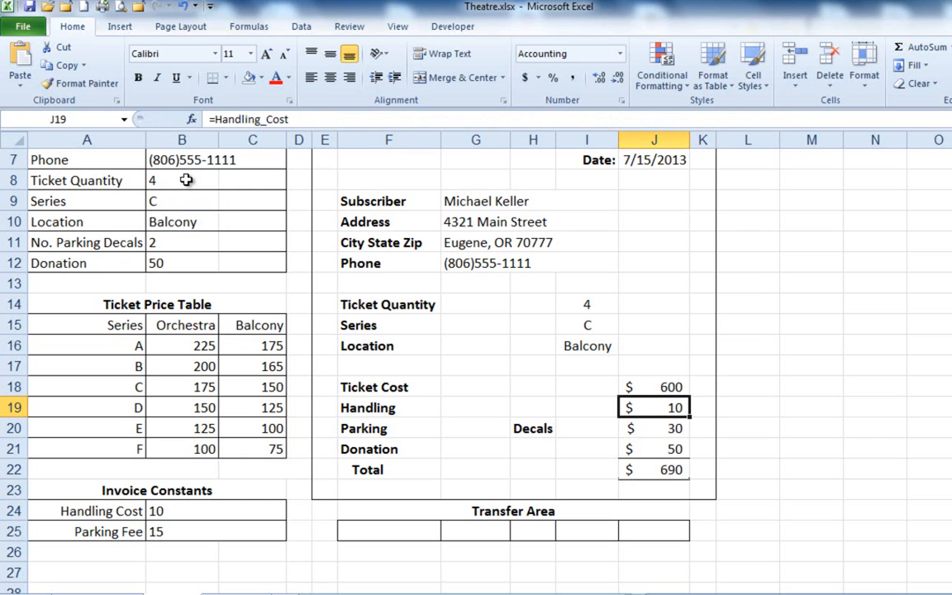
Review the Ticket Cost formula in J18, highlighting its multiplication by Ticket_Quantity.
{"action": "key", "text": "Up"}
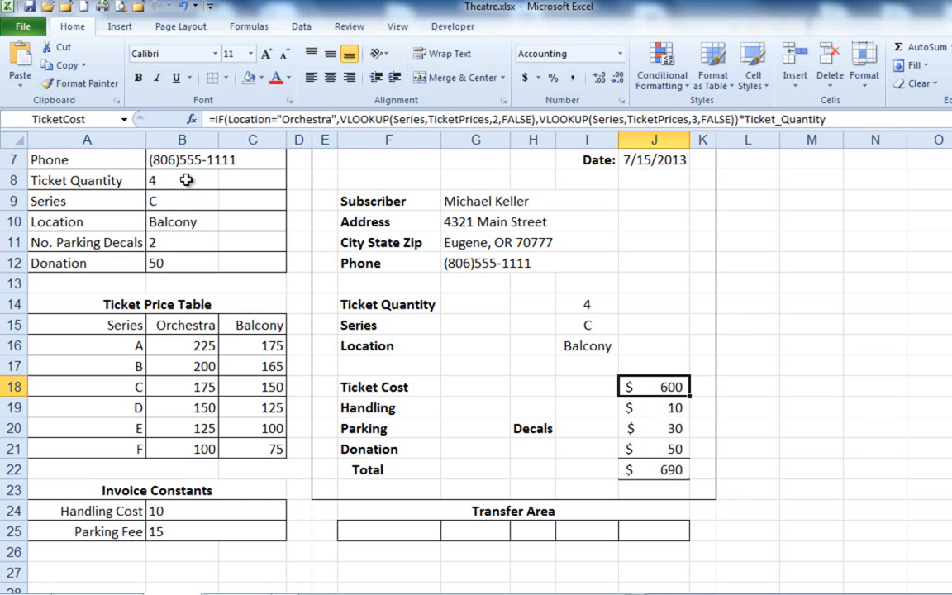
{"action": "left_click", "coordinate": [212, 120]}
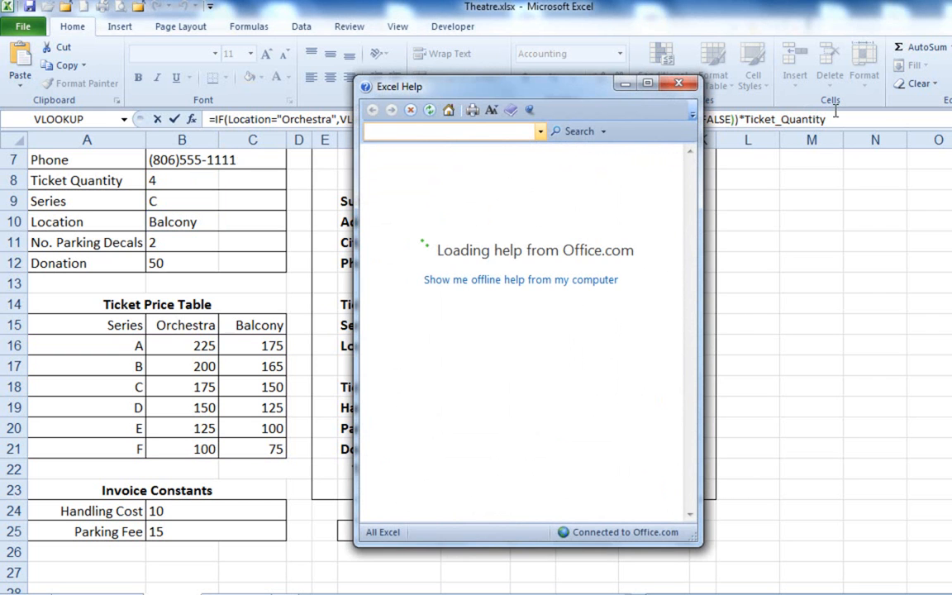
{"action": "left_click", "coordinate": [679, 84]}
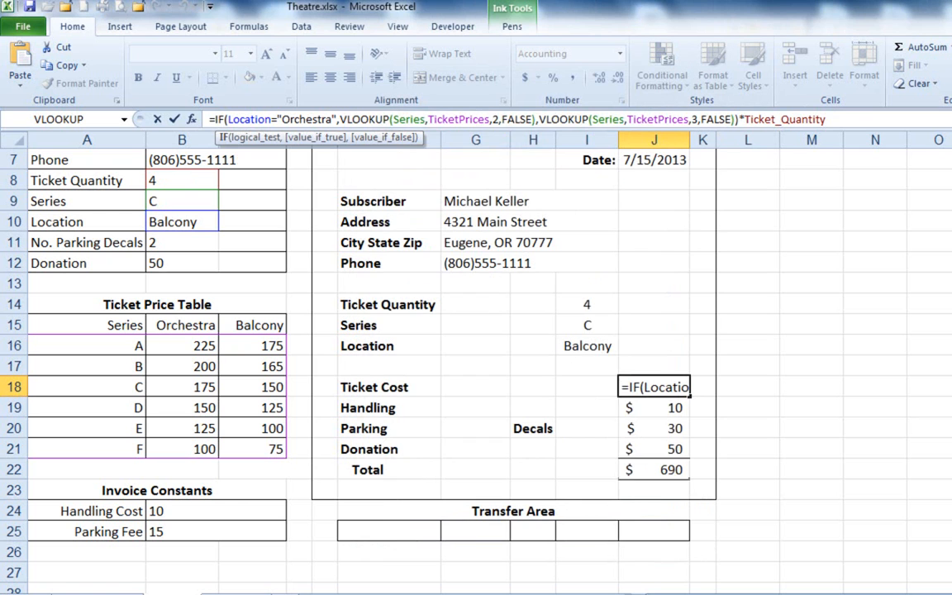
{"action": "left_click_drag", "start_coordinate": [739, 119], "coordinate": [826, 119]}
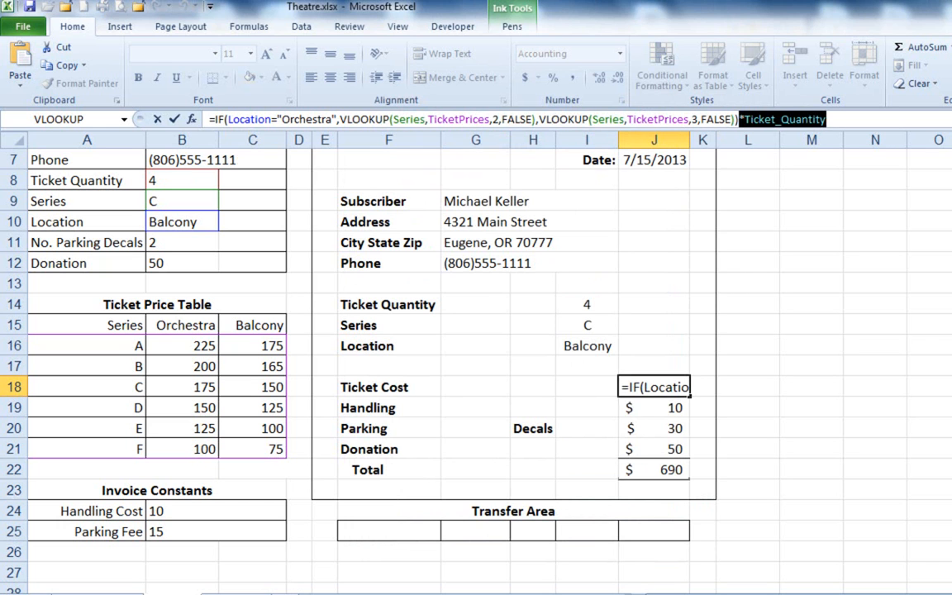
Check the defined name of the Ticket Quantity cell B8 and the workbook's list of defined names.
{"action": "left_click", "coordinate": [175, 119]}
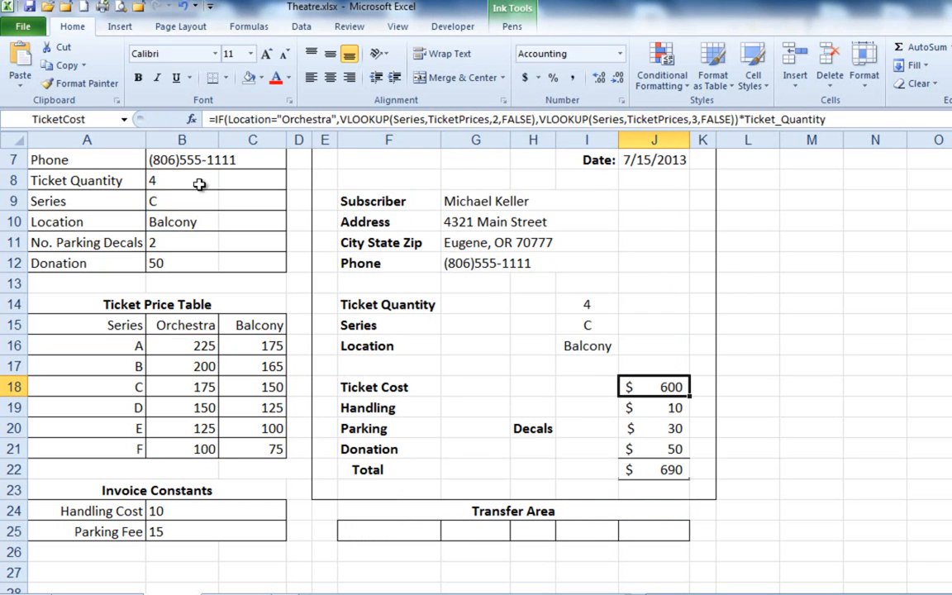
{"action": "left_click", "coordinate": [192, 182]}
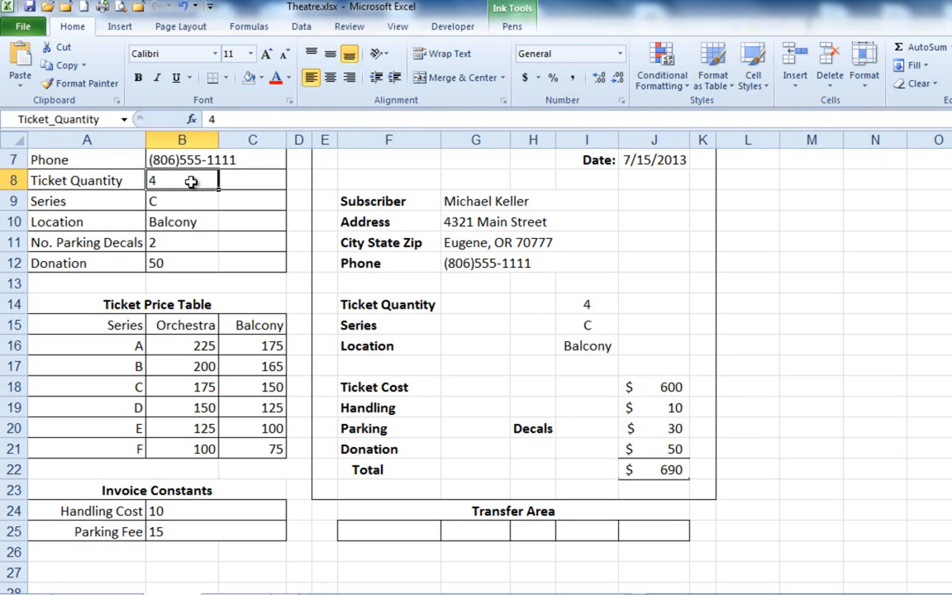
{"action": "left_click", "coordinate": [124, 119]}
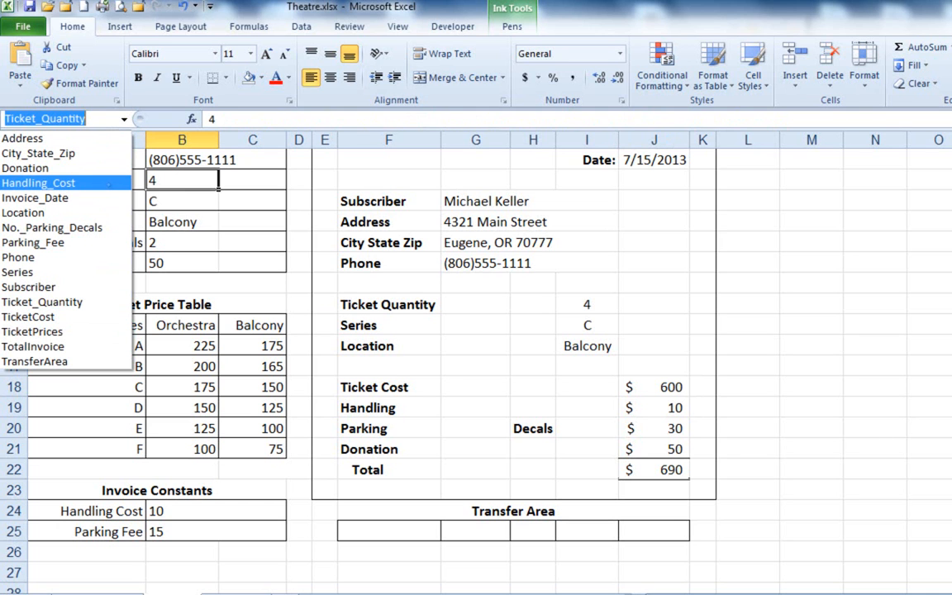
{"action": "key", "text": "Escape"}
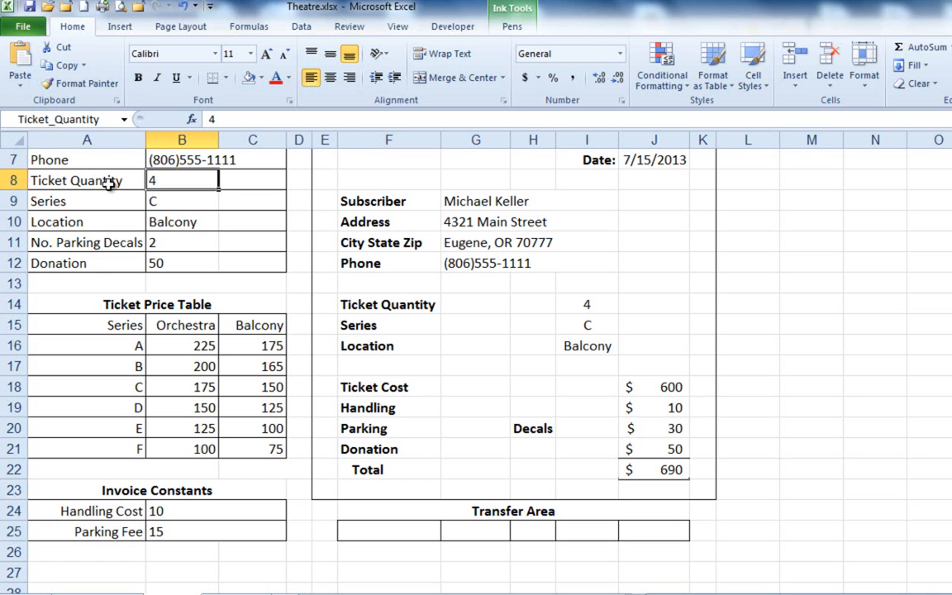
Enter the formula =Subscriber in the first Transfer Area cell, F25, referencing the subscriber in B4.
{"action": "left_click", "coordinate": [419, 527]}
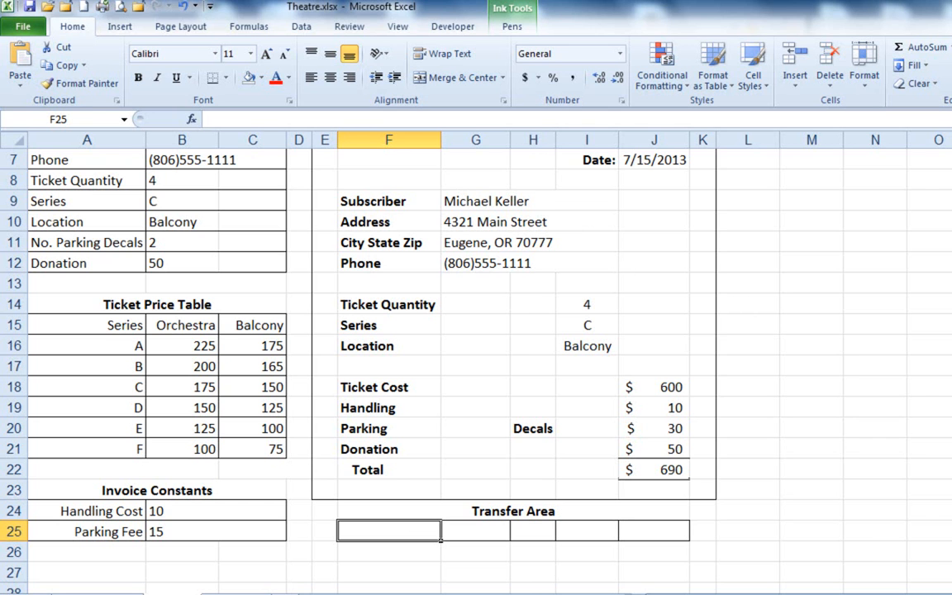
{"action": "left_click", "coordinate": [248, 593]}
{"action": "type", "text": "="}
{"action": "scroll", "coordinate": [438, 545], "scroll_direction": "up", "scroll_amount": 1}
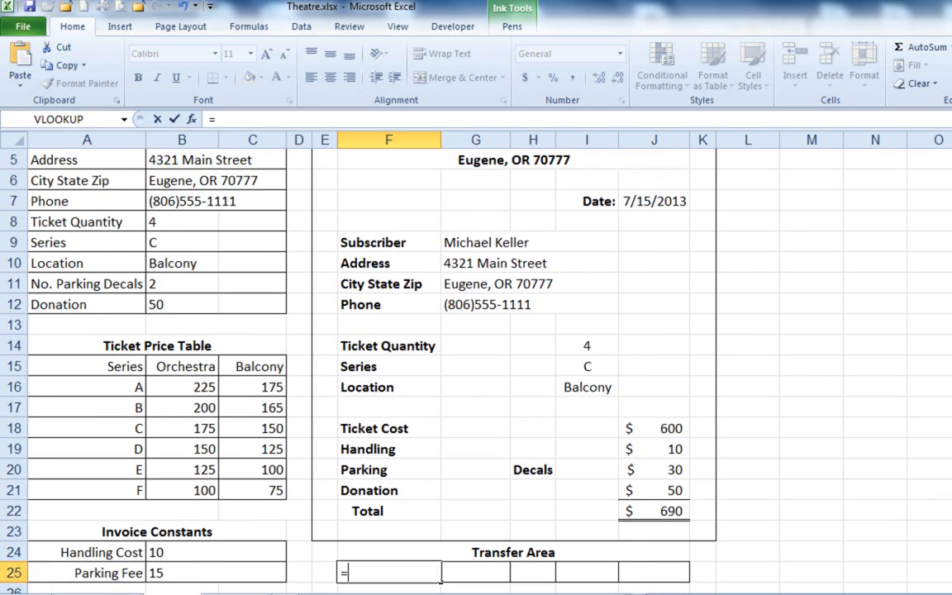
{"action": "scroll", "coordinate": [440, 561], "scroll_direction": "up", "scroll_amount": 4}
{"action": "left_click", "coordinate": [191, 208]}
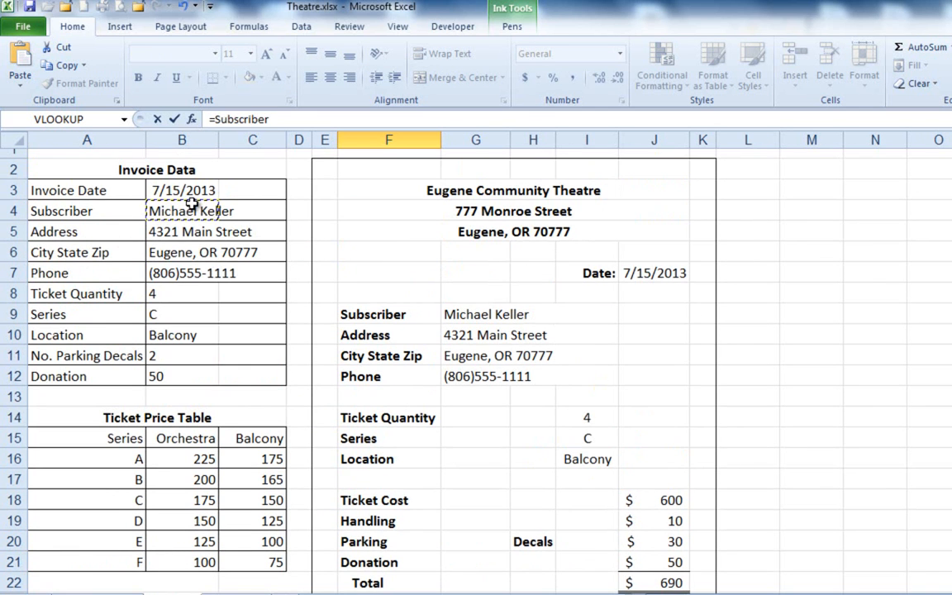
{"action": "scroll", "coordinate": [441, 454], "scroll_direction": "down", "scroll_amount": 3}
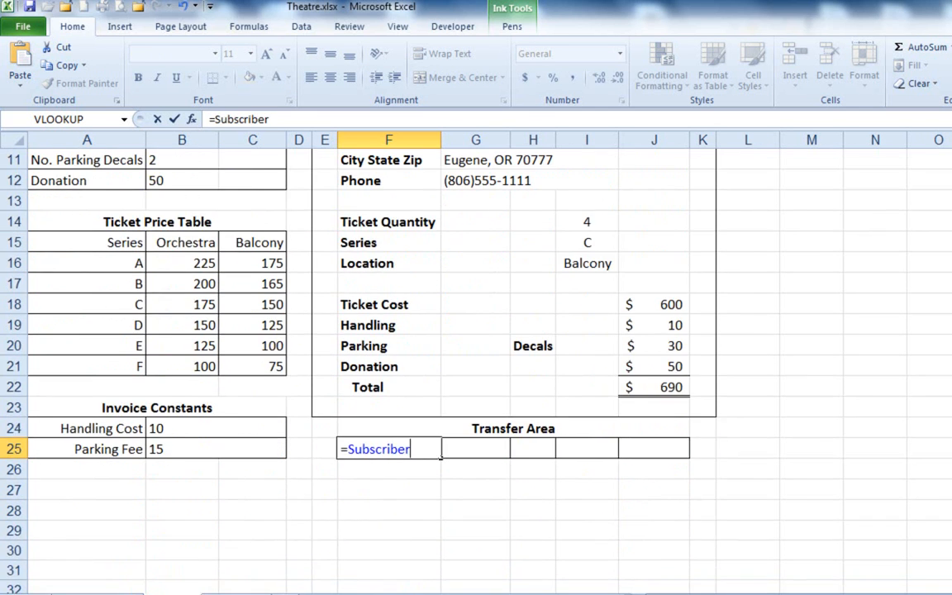
{"action": "key", "text": "Return"}
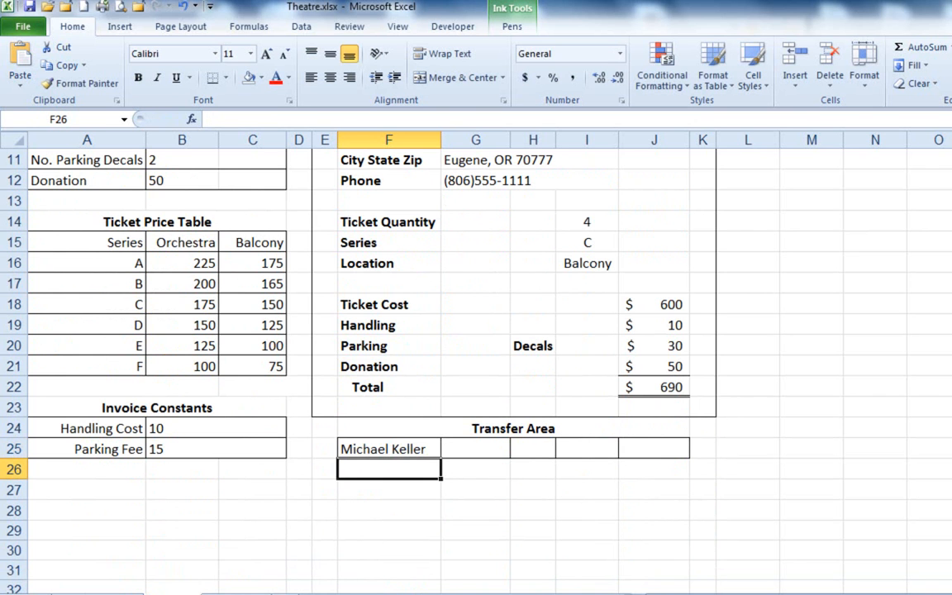
Check the customer list's column order and enter =Invoice_Date in Transfer Area cell G25, referencing B3.
{"action": "left_click", "coordinate": [481, 448]}
{"action": "left_click", "coordinate": [236, 593]}
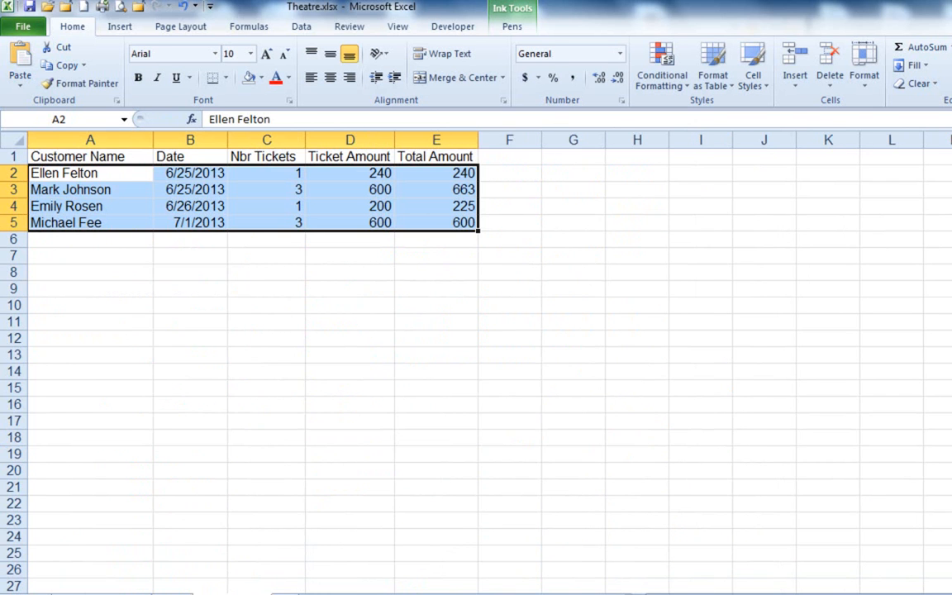
{"action": "left_click", "coordinate": [172, 593]}
{"action": "type", "text": "=da"}
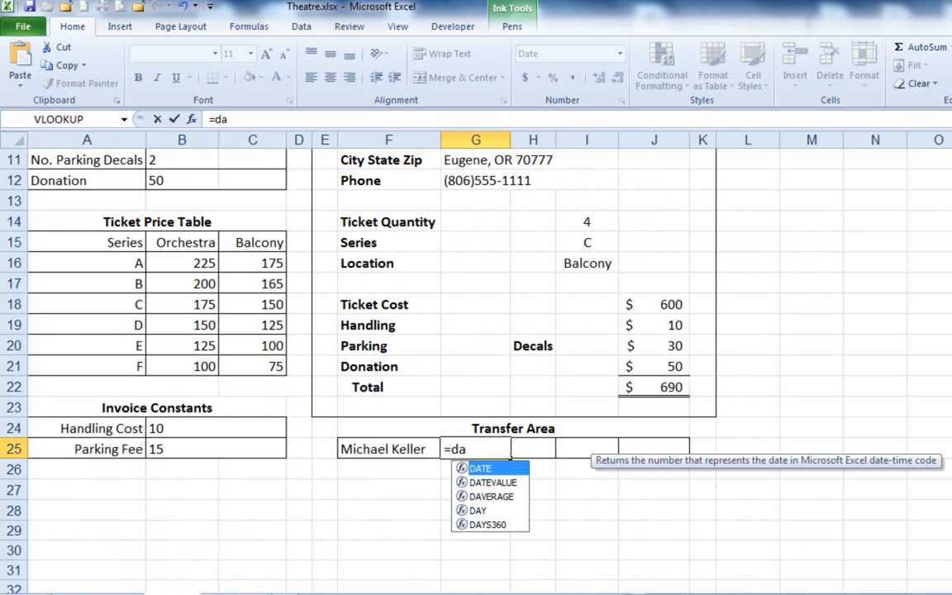
{"action": "key", "text": "Escape"}
{"action": "key", "text": "BackSpace"}
{"action": "key", "text": "BackSpace"}
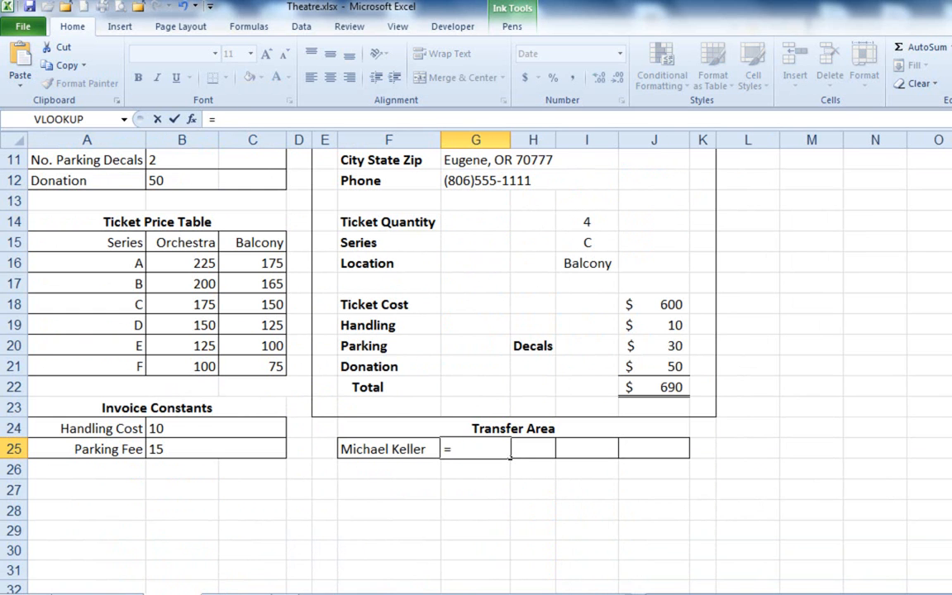
{"action": "scroll", "coordinate": [510, 454], "scroll_direction": "up", "scroll_amount": 3}
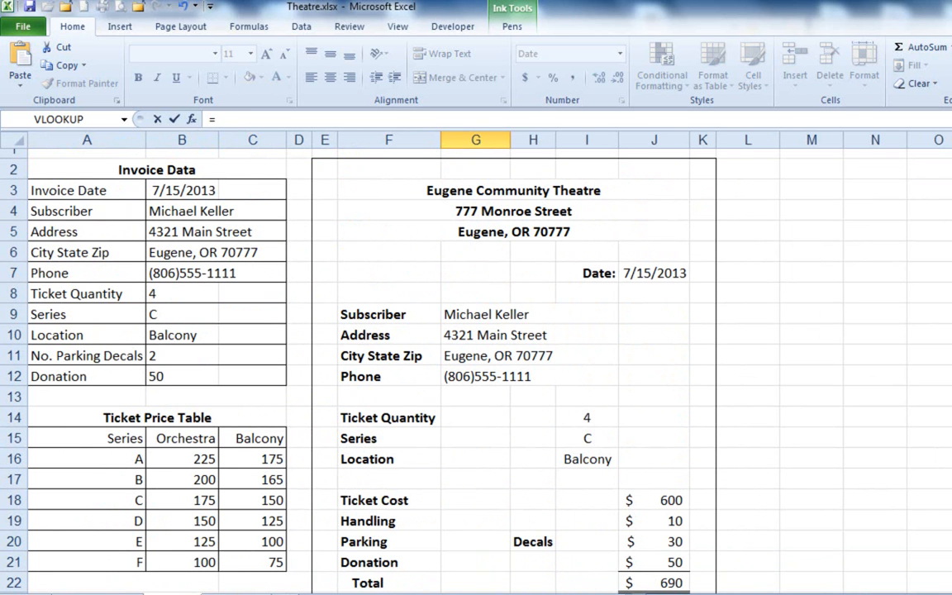
{"action": "left_click", "coordinate": [124, 119]}
{"action": "left_click", "coordinate": [124, 119]}
{"action": "left_click", "coordinate": [159, 190]}
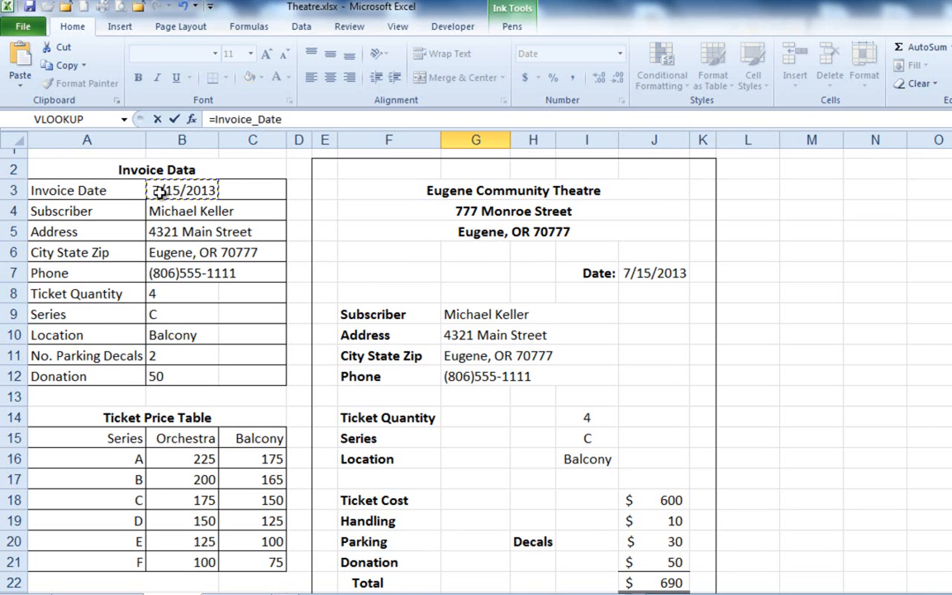
{"action": "key", "text": "Return"}
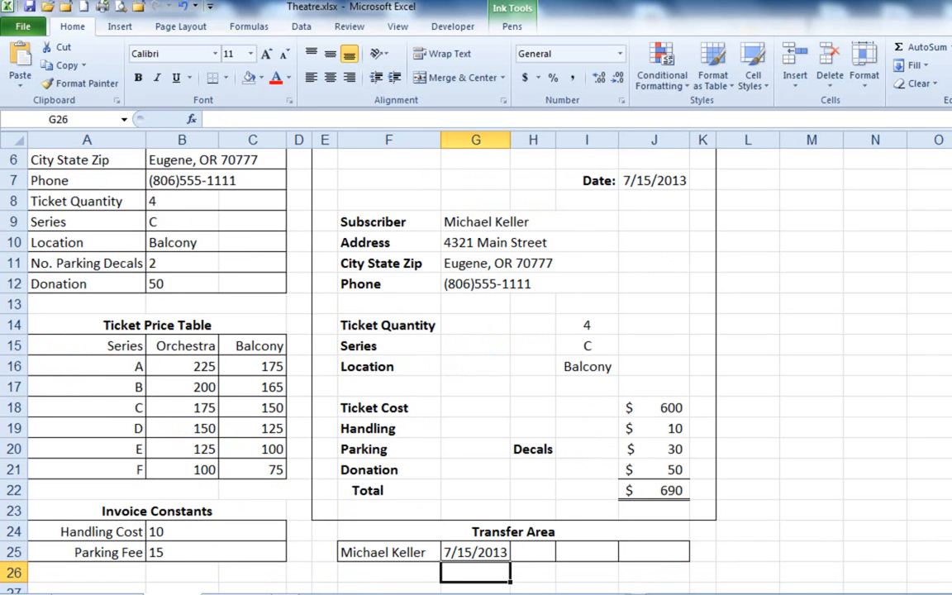
Check the customer list's third column and begin a formula in Transfer Area cell H25.
{"action": "left_click", "coordinate": [244, 593]}
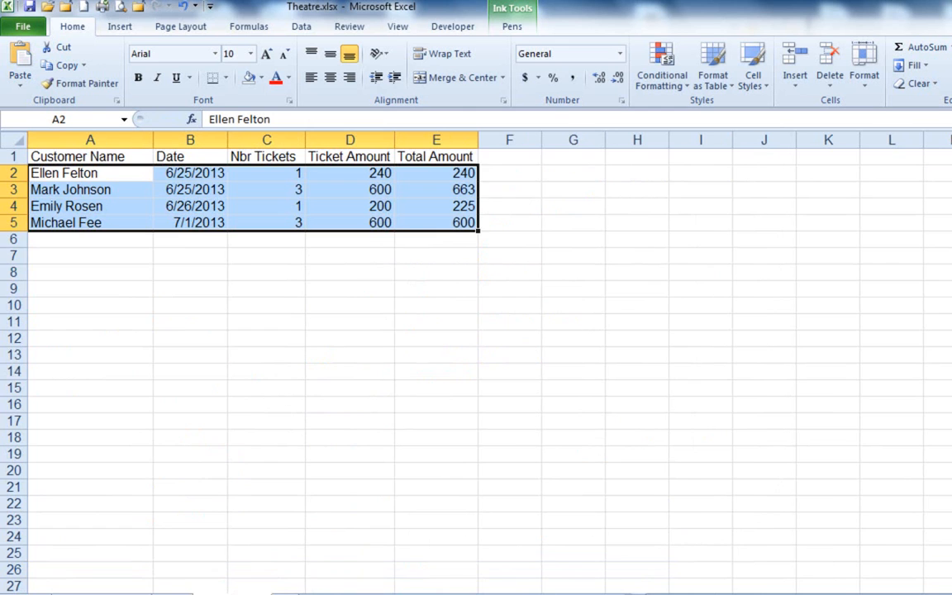
{"action": "left_click", "coordinate": [174, 593]}
{"action": "left_click", "coordinate": [527, 554]}
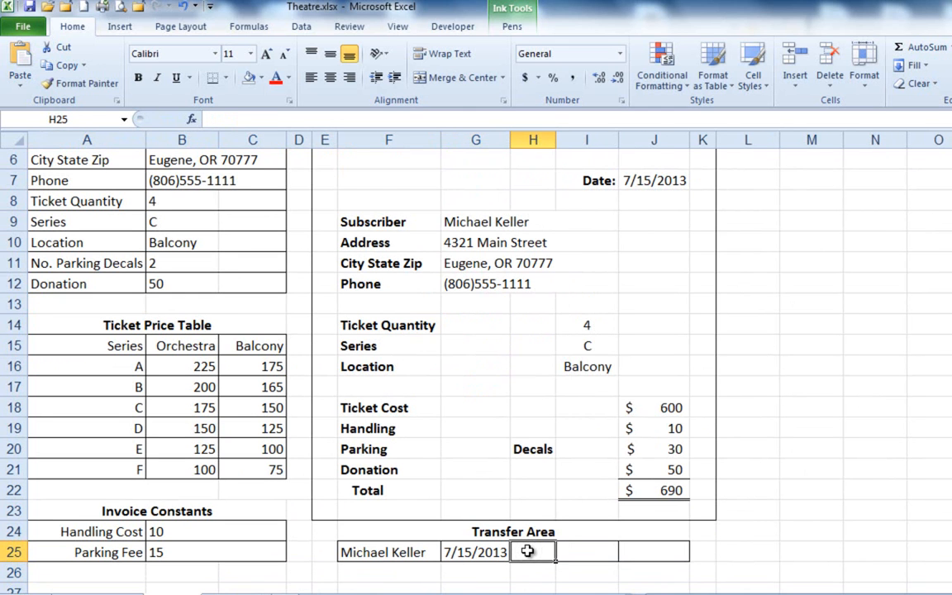
{"action": "type", "text": "="}
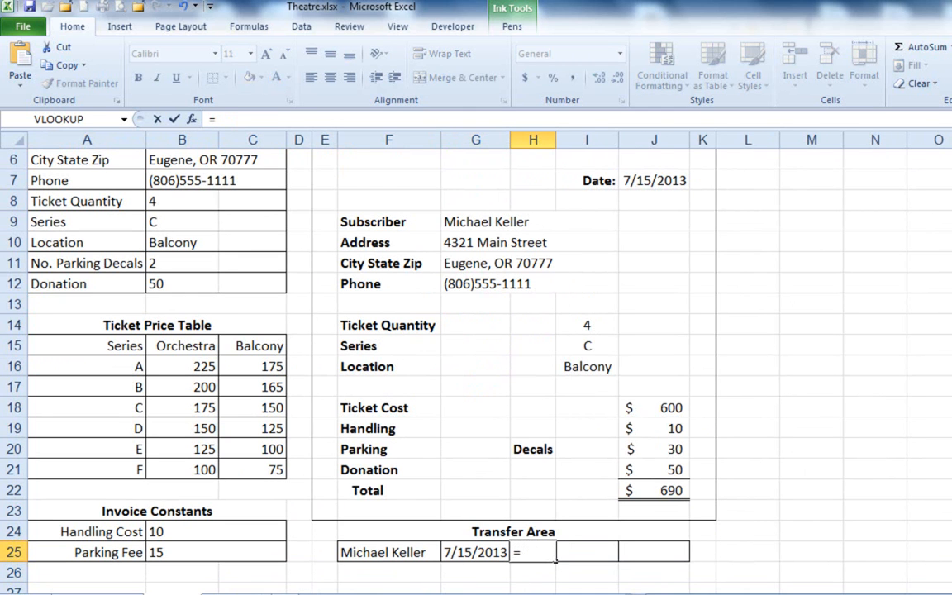
Look through the defined names available for use in the H25 formula.
{"action": "left_click", "coordinate": [123, 120]}
{"action": "left_click", "coordinate": [93, 138]}
{"action": "left_click", "coordinate": [249, 25]}
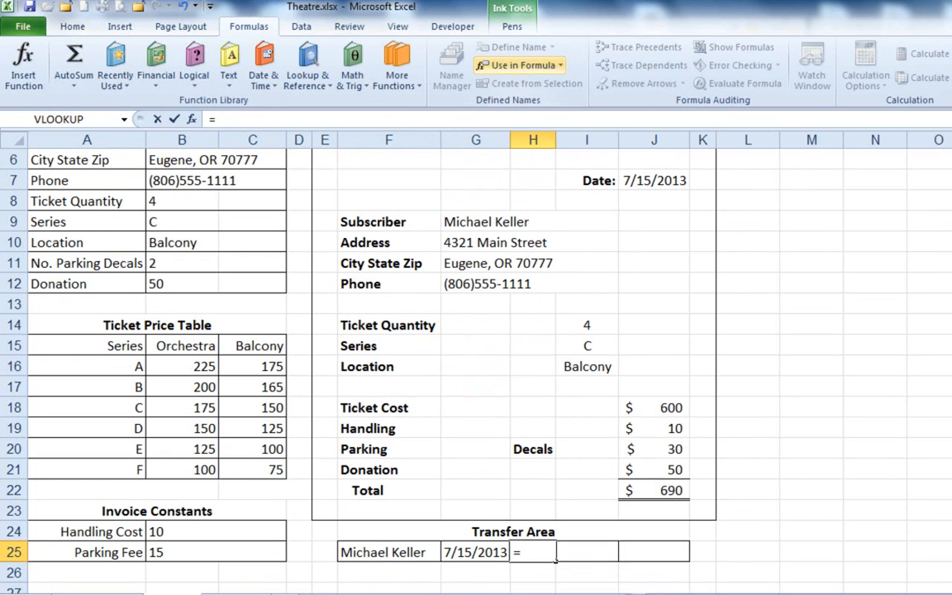
{"action": "left_click", "coordinate": [517, 65]}
{"action": "key", "text": "Down"}
{"action": "key", "text": "Down"}
{"action": "key", "text": "Down"}
{"action": "key", "text": "Down"}
{"action": "key", "text": "Down"}
{"action": "key", "text": "Down"}
{"action": "key", "text": "Down"}
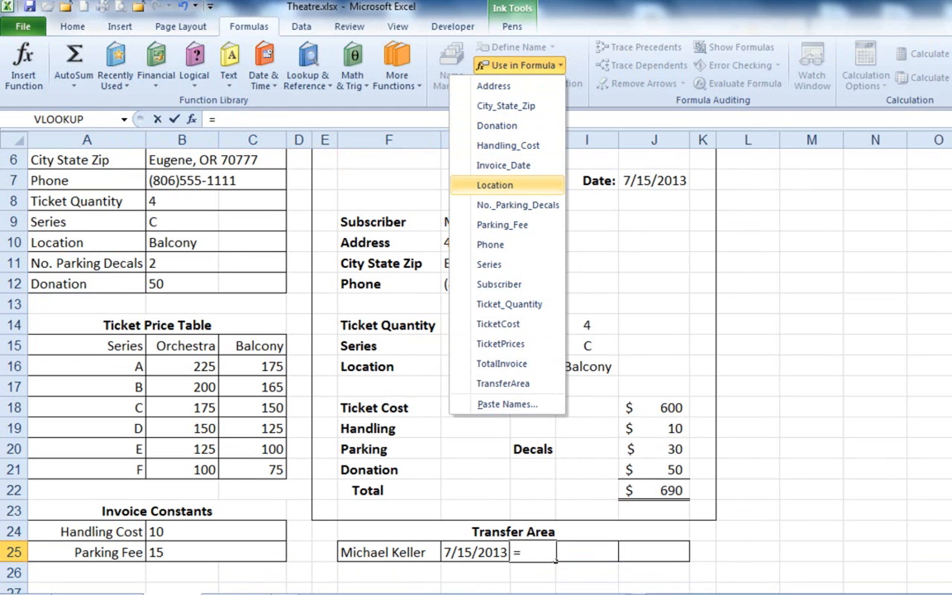
{"action": "key", "text": "Down"}
{"action": "key", "text": "Down"}
{"action": "key", "text": "Up"}
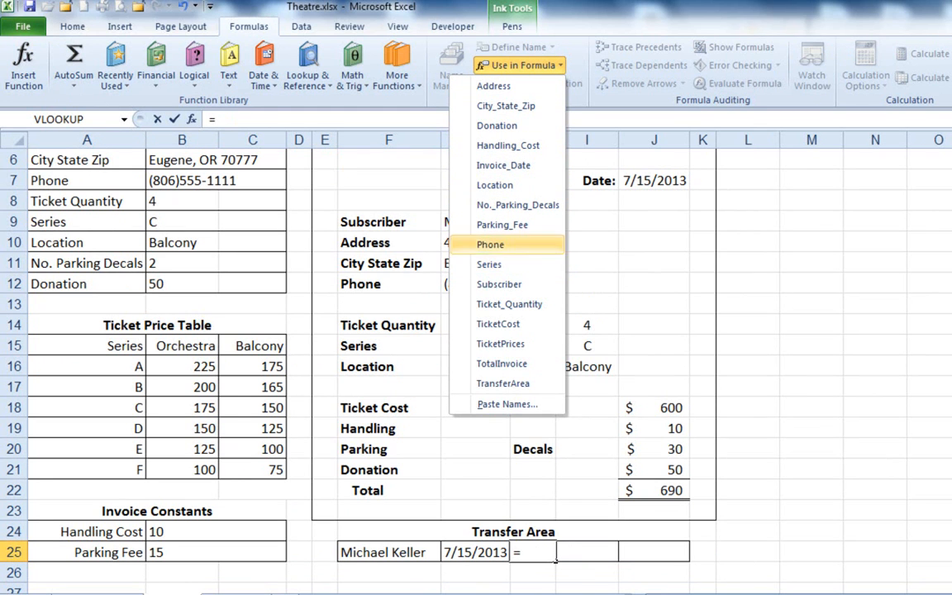
{"action": "key", "text": "Up"}
{"action": "key", "text": "Up"}
{"action": "key", "text": "Up"}
{"action": "key", "text": "Down"}
{"action": "key", "text": "Down"}
{"action": "key", "text": "Down"}
{"action": "key", "text": "Down"}
{"action": "key", "text": "Down"}
{"action": "key", "text": "Down"}
{"action": "key", "text": "Down"}
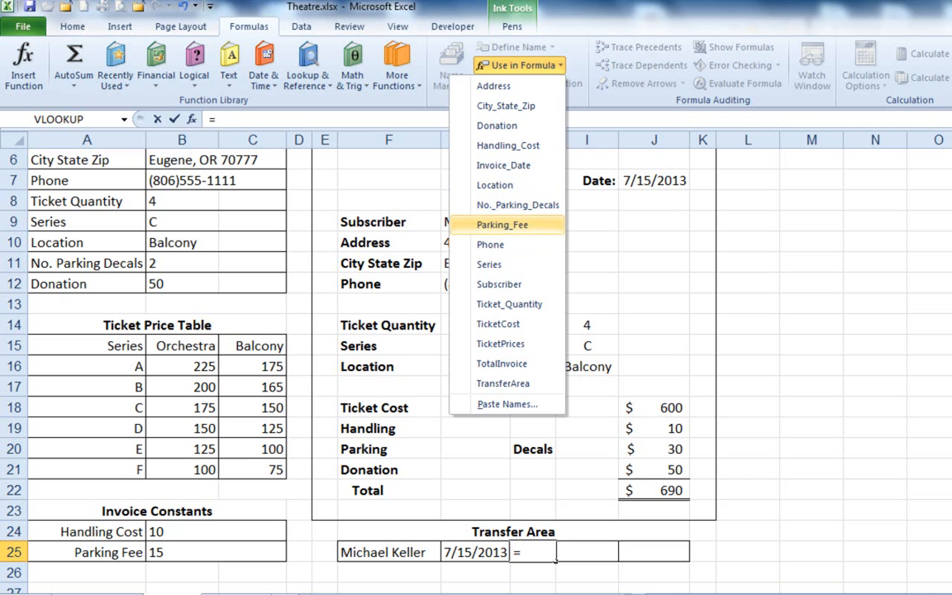
{"action": "key", "text": "Down"}
{"action": "key", "text": "Down"}
{"action": "key", "text": "Up"}
{"action": "key", "text": "Up"}
{"action": "key", "text": "Up"}
{"action": "key", "text": "Up"}
{"action": "key", "text": "Up"}
{"action": "key", "text": "Up"}
{"action": "key", "text": "Up"}
{"action": "key", "text": "Up"}
{"action": "key", "text": "Up"}
{"action": "key", "text": "Up"}
{"action": "key", "text": "Up"}
{"action": "key", "text": "Up"}
{"action": "key", "text": "Down"}
{"action": "key", "text": "Down"}
{"action": "key", "text": "Down"}
{"action": "key", "text": "Down"}
{"action": "key", "text": "Down"}
{"action": "key", "text": "Down"}
{"action": "key", "text": "Down"}
{"action": "key", "text": "Down"}
{"action": "key", "text": "Down"}
{"action": "key", "text": "Down"}
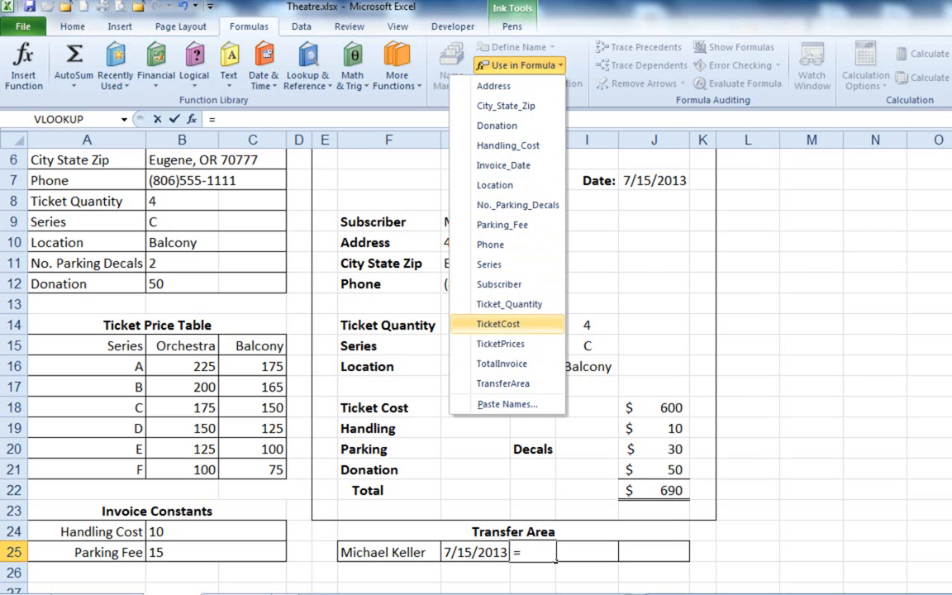
{"action": "key", "text": "Escape"}
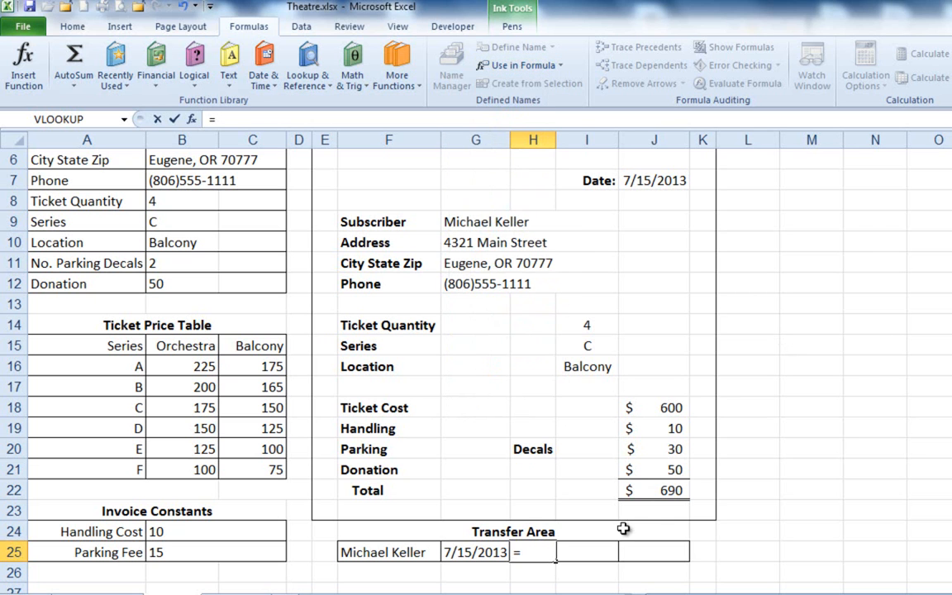
Complete the H25 formula as =Ticket_Quantity by referencing the quantity in B8.
{"action": "left_click", "coordinate": [172, 200]}
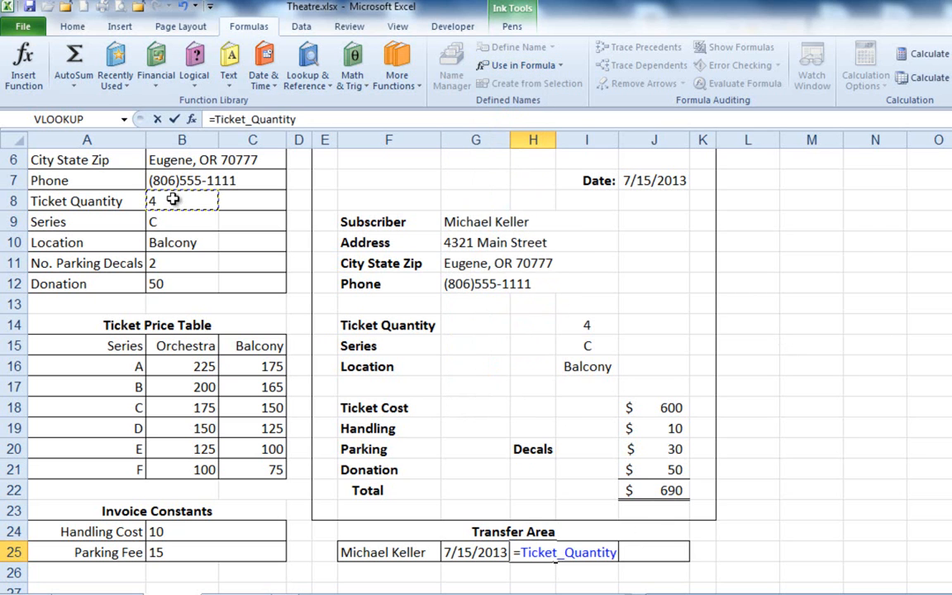
{"action": "key", "text": "Return"}
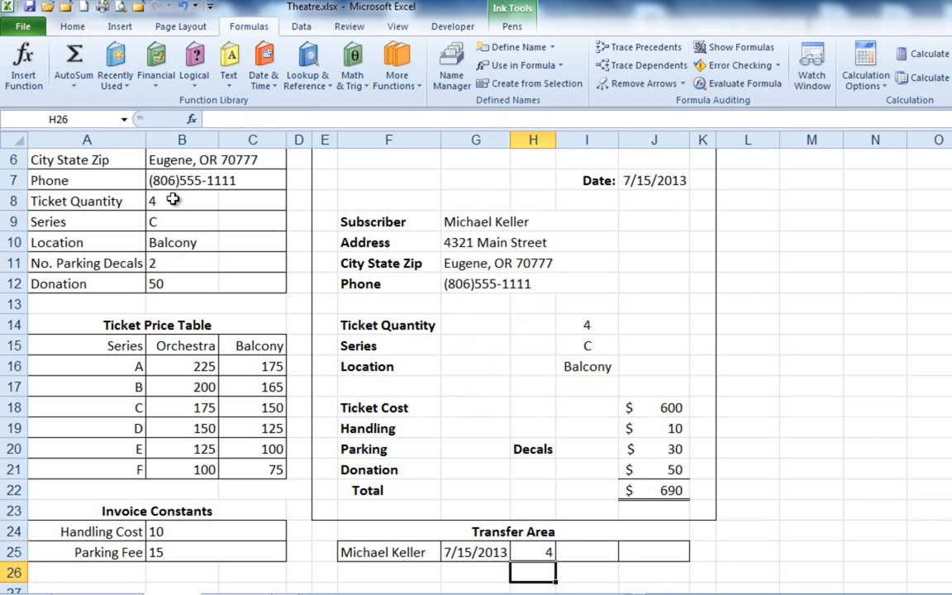
Check the customer list's Ticket Amount column and enter =TicketCost in Transfer Area cell I25, referencing J18.
{"action": "left_click", "coordinate": [593, 546]}
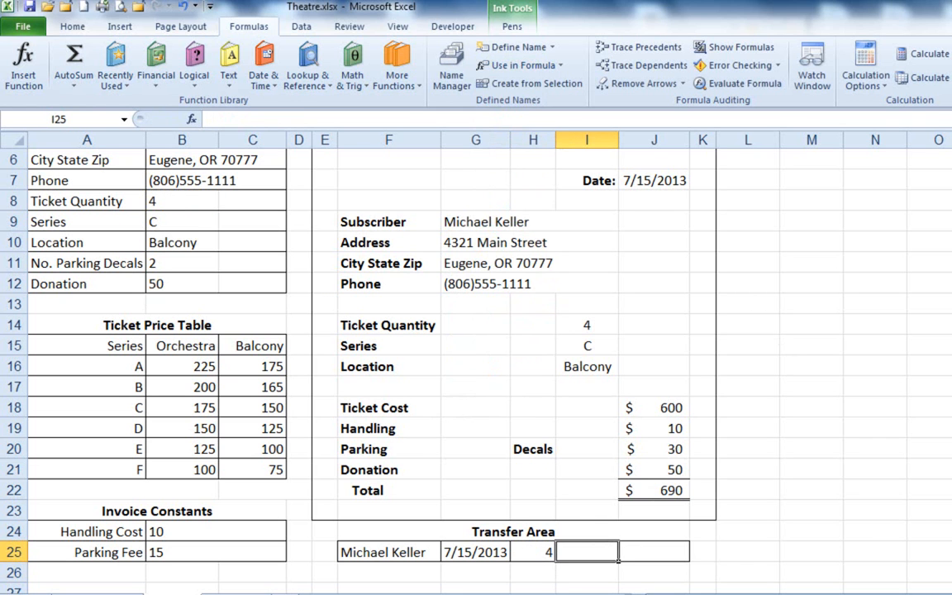
{"action": "left_click", "coordinate": [245, 593]}
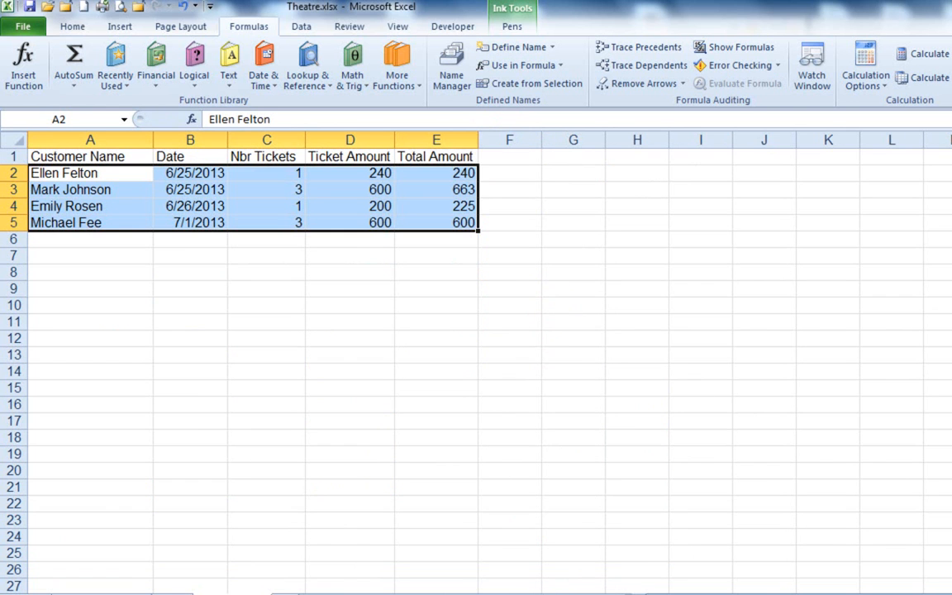
{"action": "left_click", "coordinate": [171, 593]}
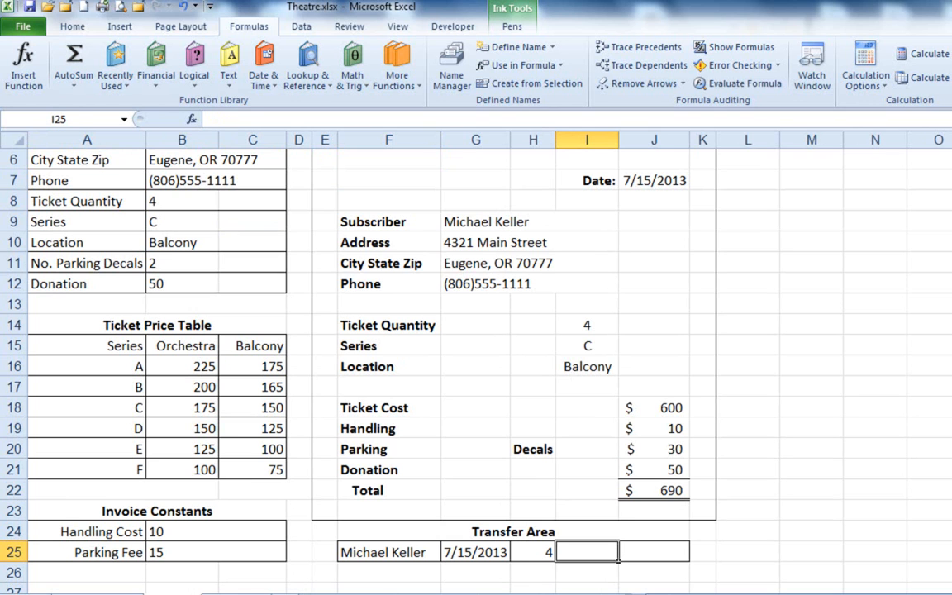
{"action": "type", "text": "="}
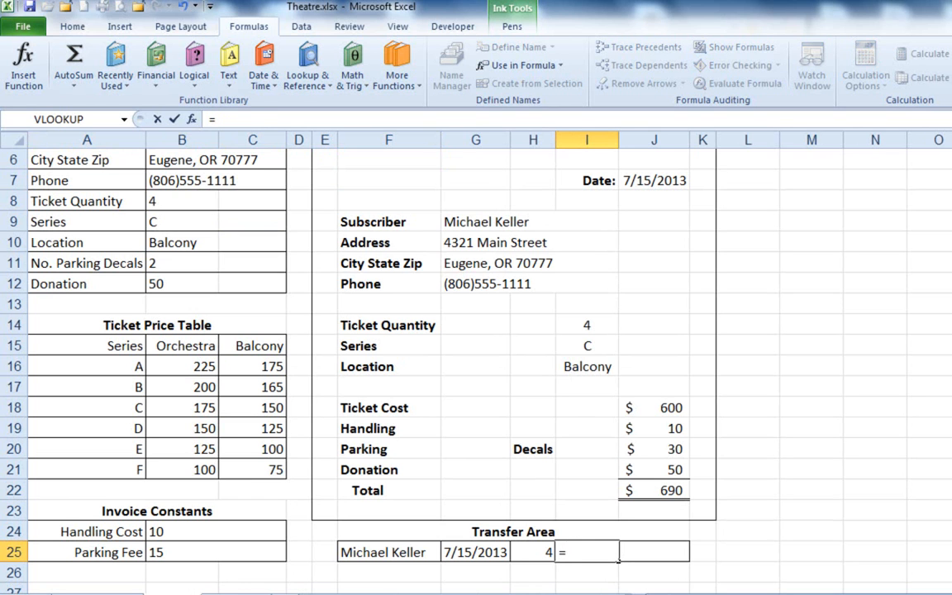
{"action": "left_click", "coordinate": [664, 408]}
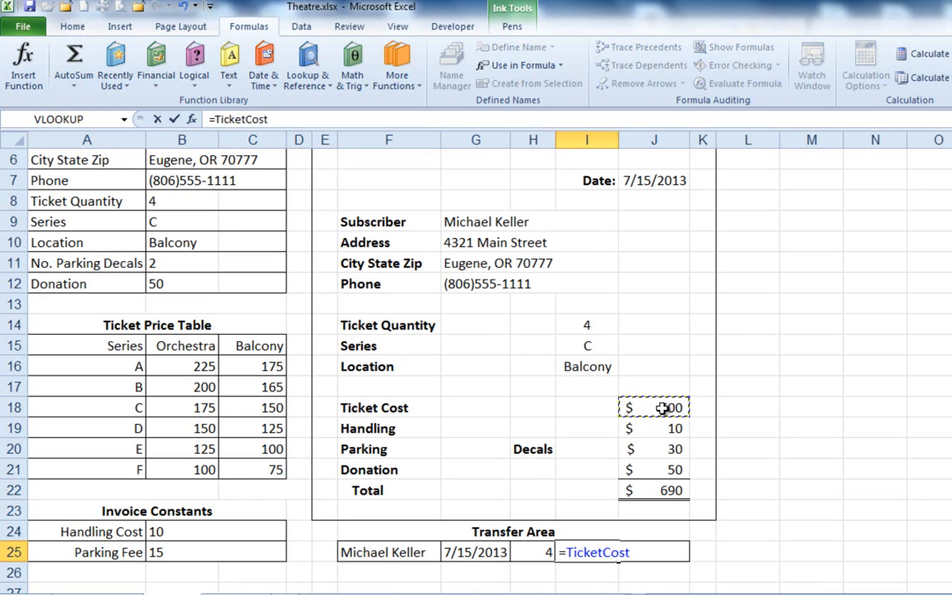
{"action": "key", "text": "Return"}
Enter =TotalInvoice in the last Transfer Area cell, J25, referencing the invoice total in J22.
{"action": "left_click", "coordinate": [658, 544]}
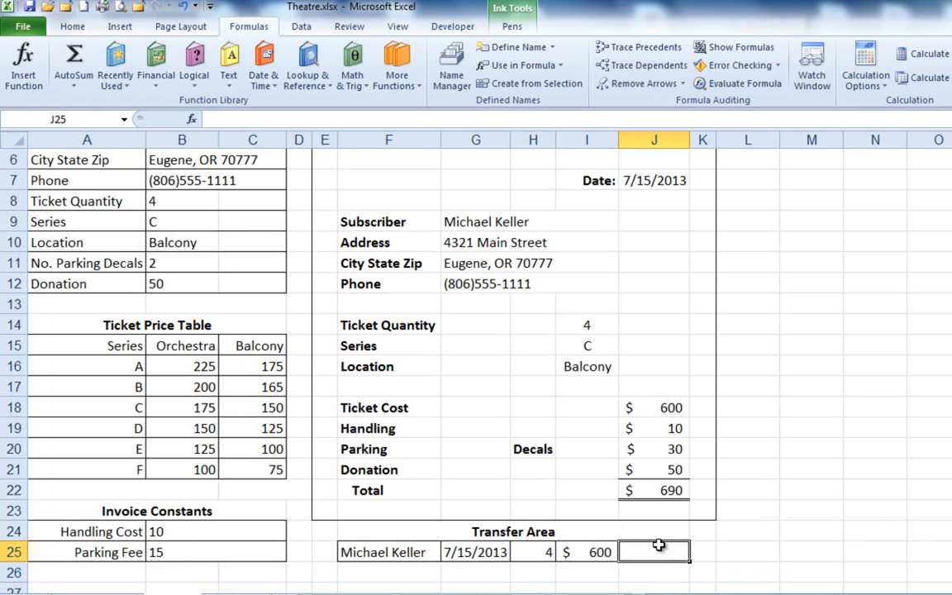
{"action": "type", "text": "="}
{"action": "left_click", "coordinate": [673, 489]}
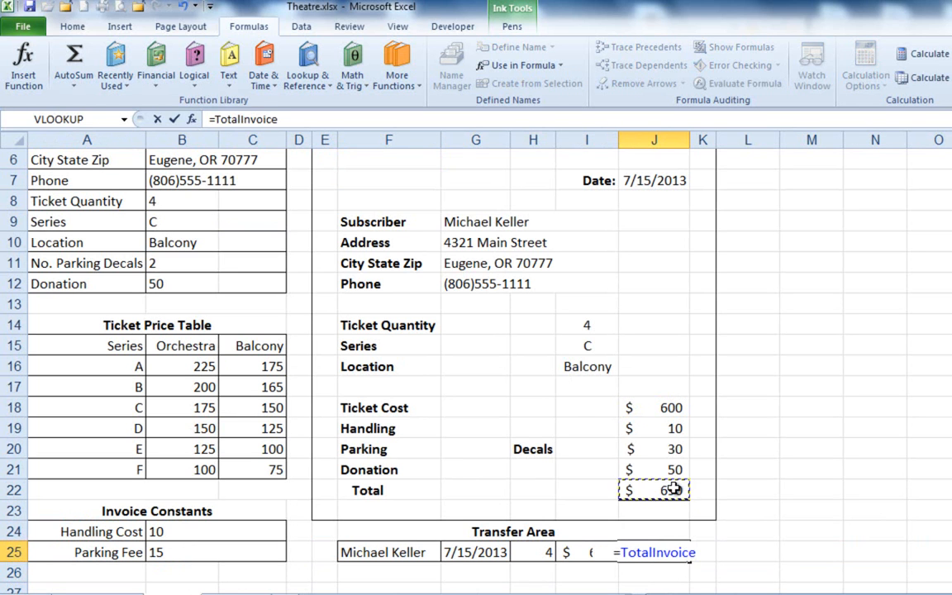
{"action": "key", "text": "Return"}
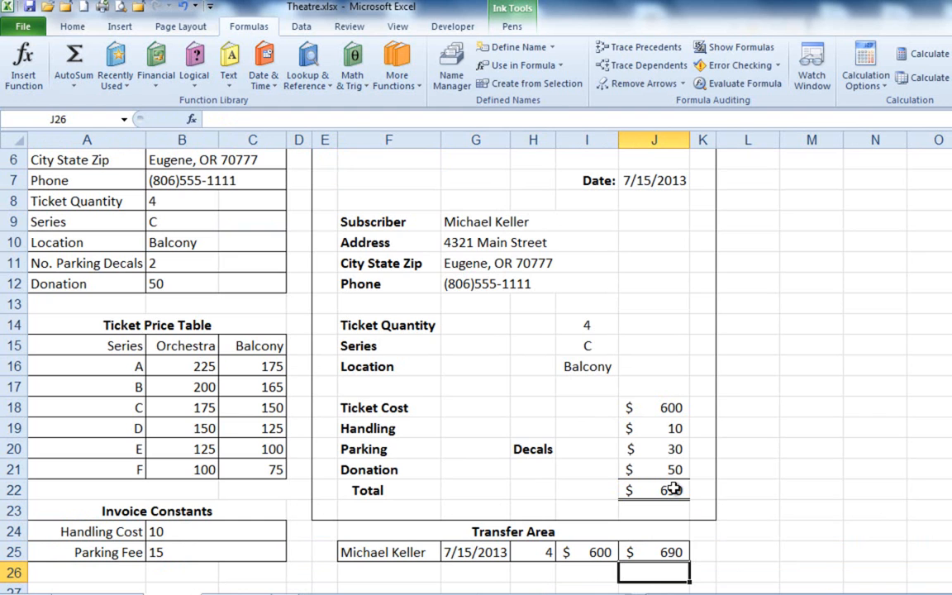
Compare the completed Transfer Area row with the columns of the customer list on the other sheet.
{"action": "left_click", "coordinate": [232, 594]}
{"action": "left_click", "coordinate": [187, 593]}
{"action": "left_click", "coordinate": [234, 593]}
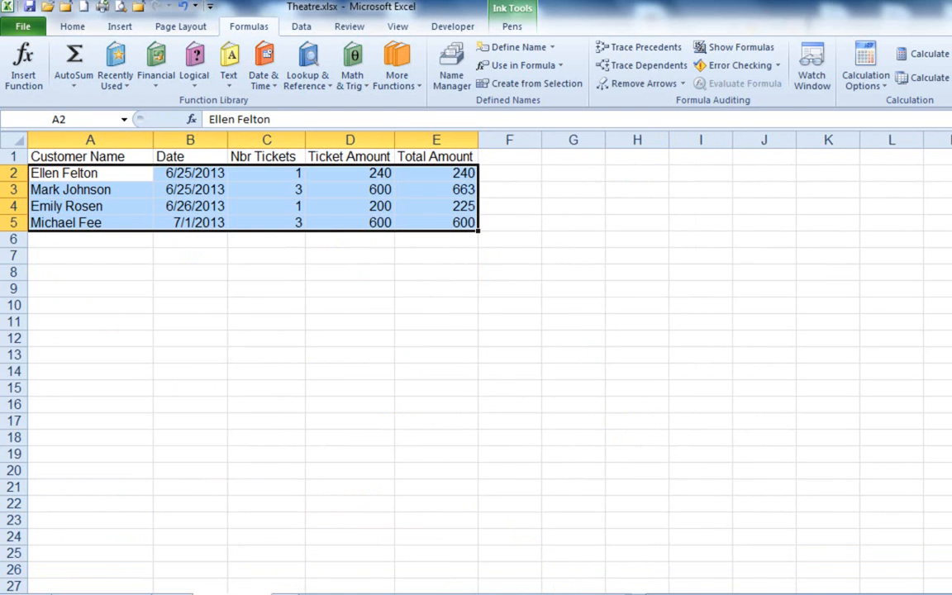
{"action": "left_click", "coordinate": [187, 593]}
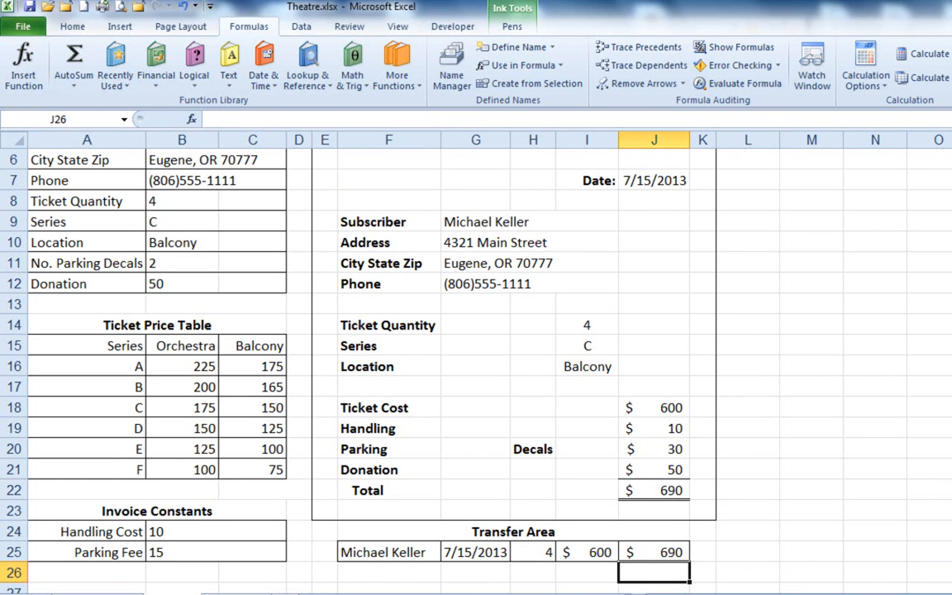